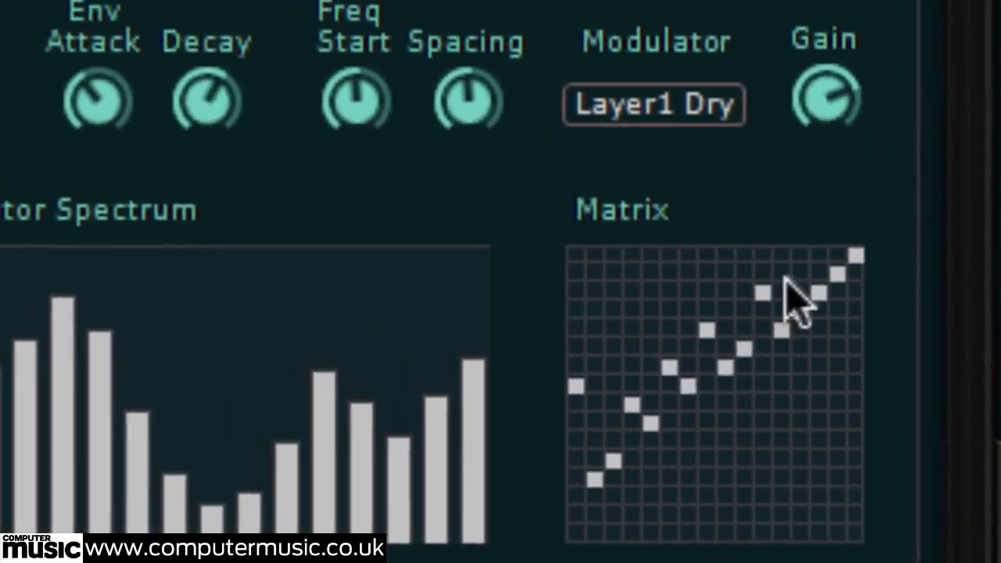
pyautogui.moveTo(785, 278); pyautogui.dragTo(818, 257)
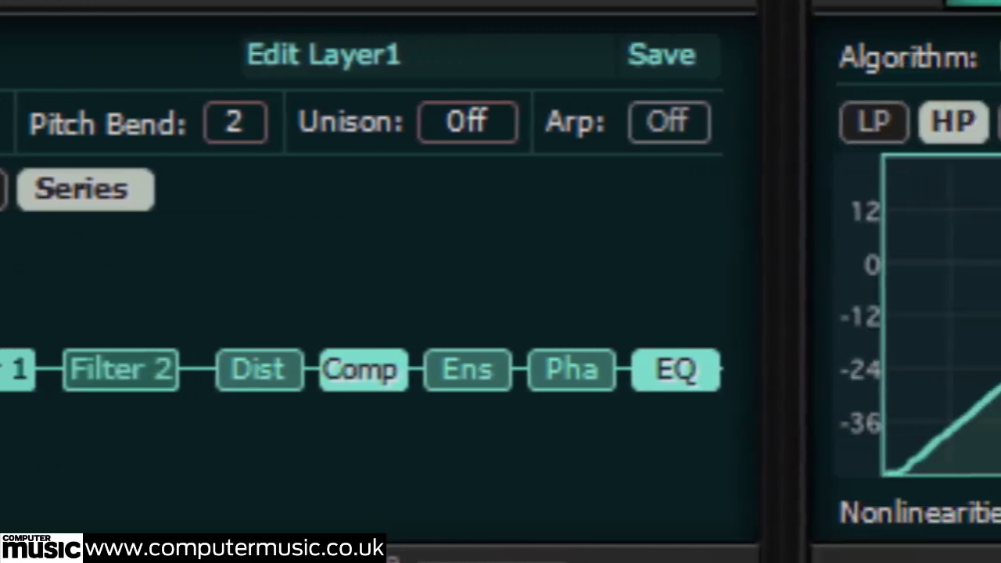
pyautogui.moveTo(1000, 261); pyautogui.dragTo(864, 273)
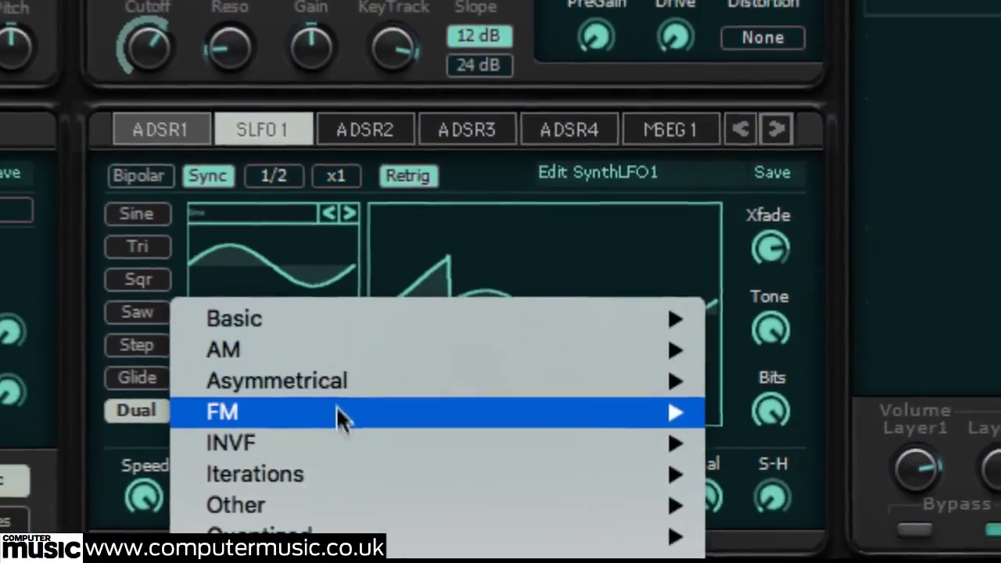
# Step: Load the Iterations Cos Saw waveform into the first slot of SynthLFO1's dual shape and adjust the crossfade
pyautogui.moveTo(363, 478)
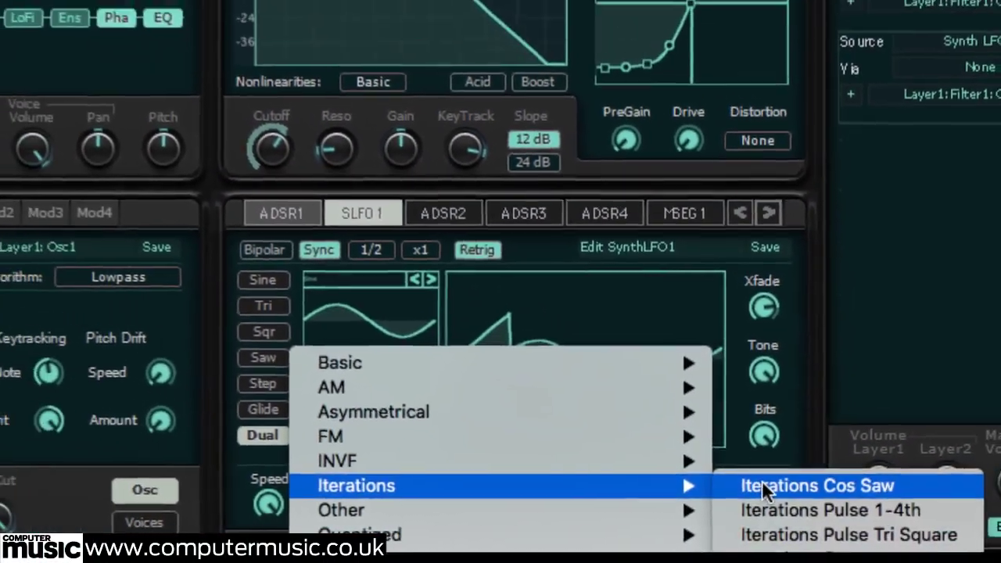
pyautogui.click(770, 482)
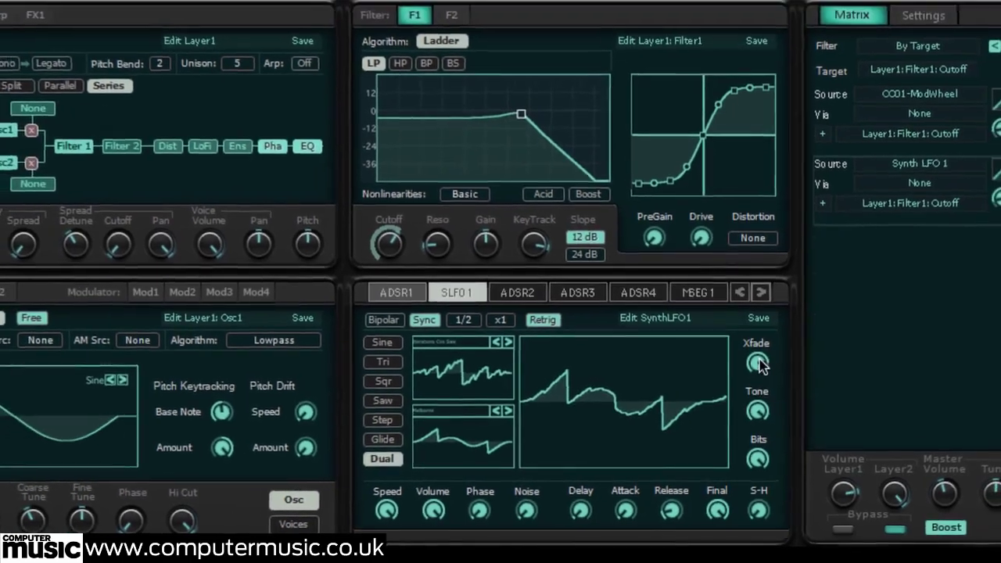
pyautogui.click(758, 346)
pyautogui.moveTo(758, 426); pyautogui.dragTo(749, 549)
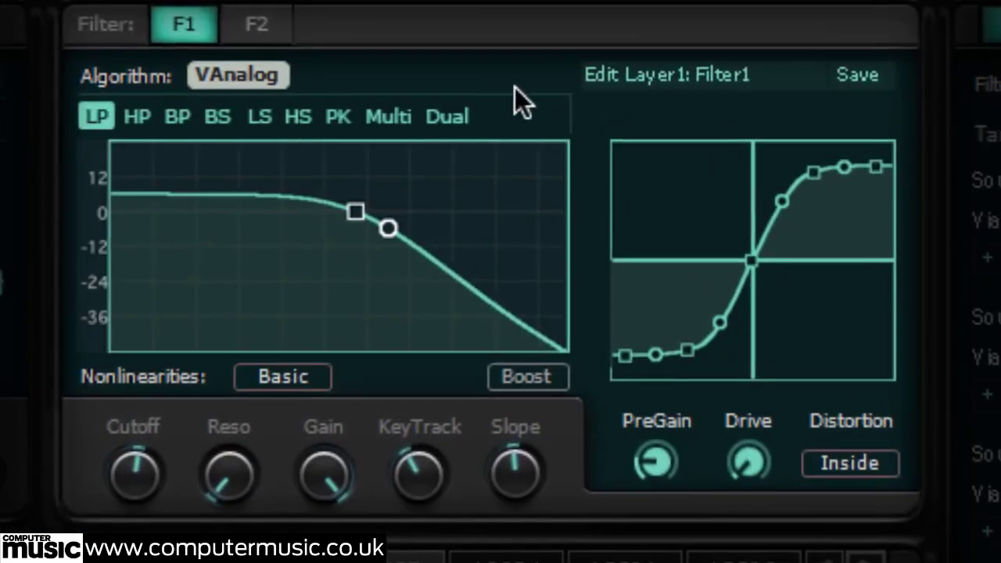
# Step: Set Filter1 to the Ladder algorithm with a 12 dB slope, and raise the low-pass resonance
pyautogui.click(247, 77)
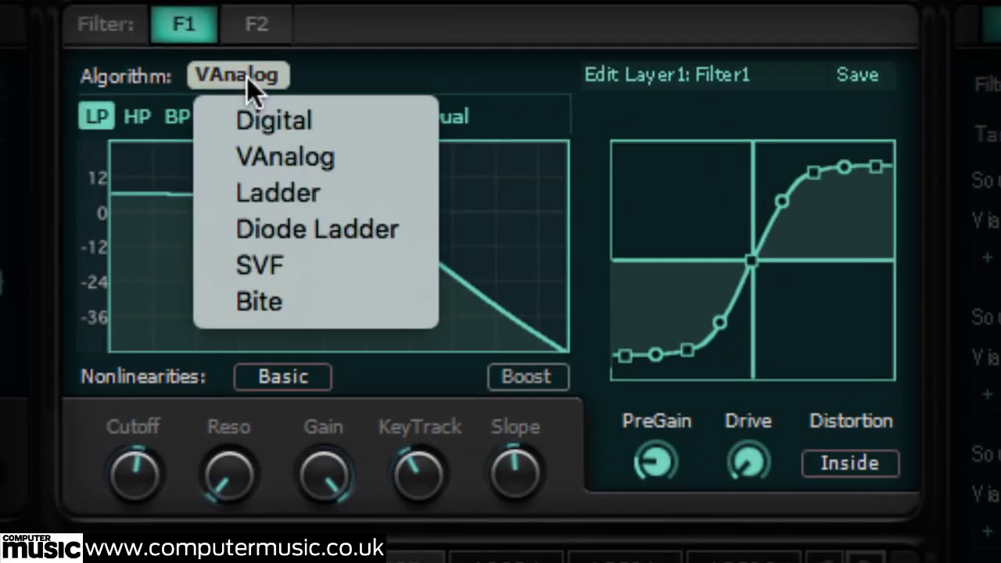
pyautogui.click(300, 202)
pyautogui.moveTo(348, 215); pyautogui.dragTo(345, 72)
pyautogui.click(512, 463)
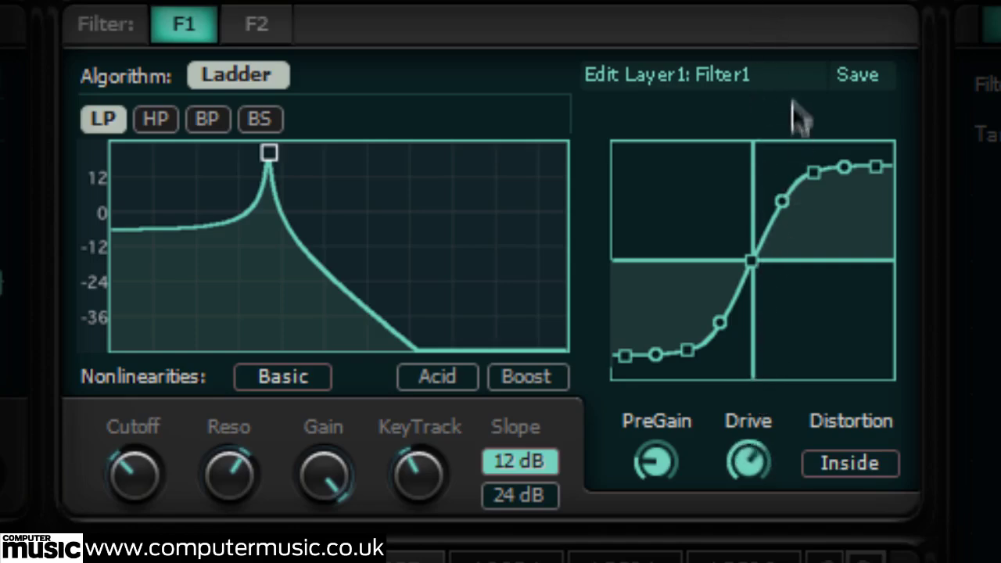
# Step: Try the Ladder filter in high-pass mode with a 24 dB slope and in band-pass mode with a shifted peak
pyautogui.click(157, 120)
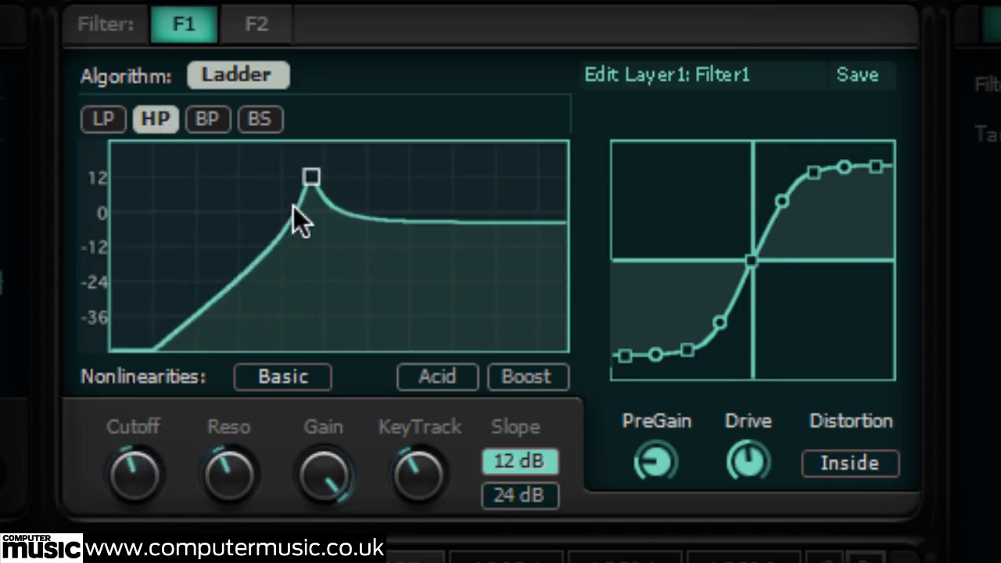
pyautogui.click(519, 496)
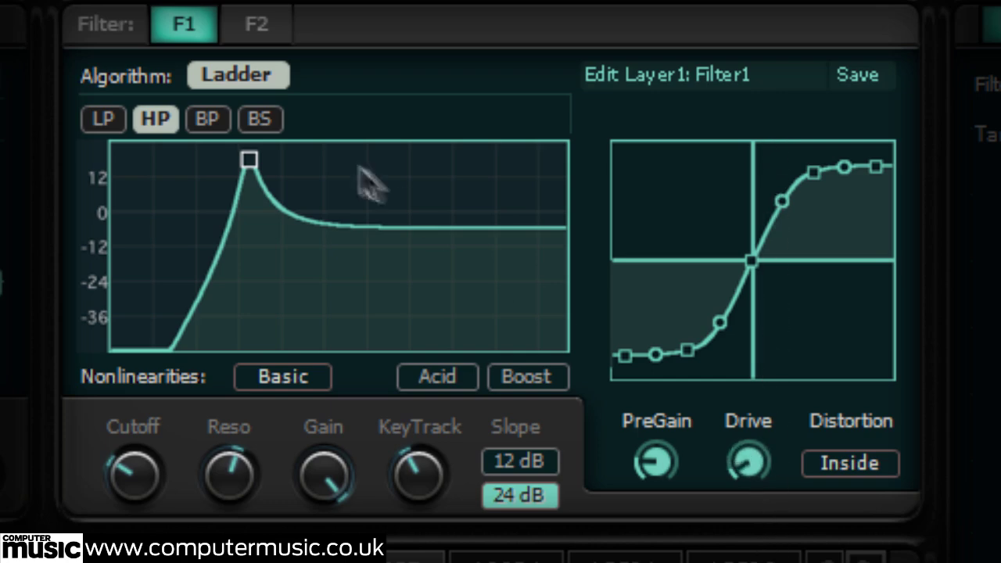
pyautogui.click(205, 119)
pyautogui.moveTo(244, 175); pyautogui.dragTo(312, 234)
# Step: Put the Ladder filter in band-stop mode and vary the resonance to widen and narrow the notch
pyautogui.click(261, 119)
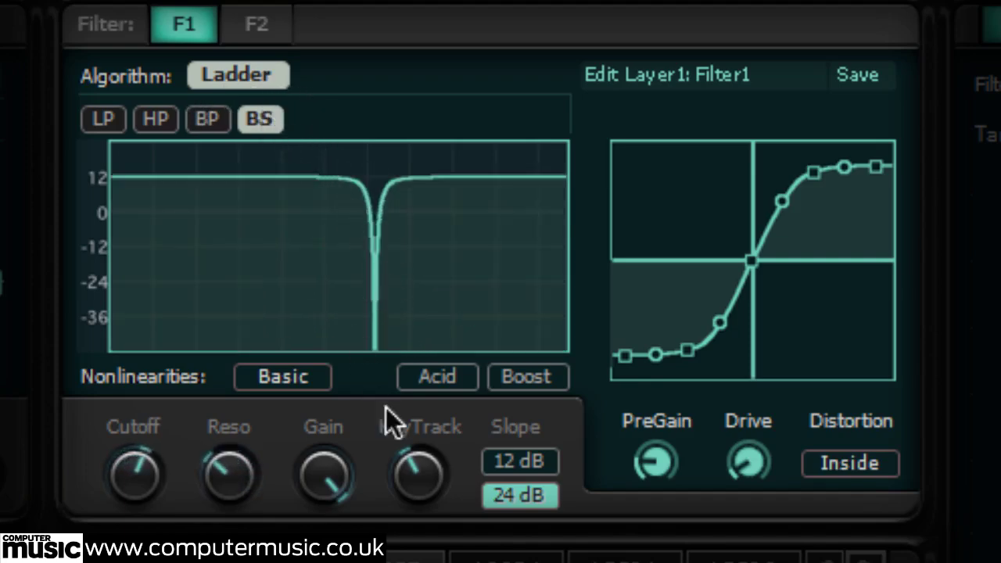
pyautogui.moveTo(225, 472); pyautogui.dragTo(226, 442)
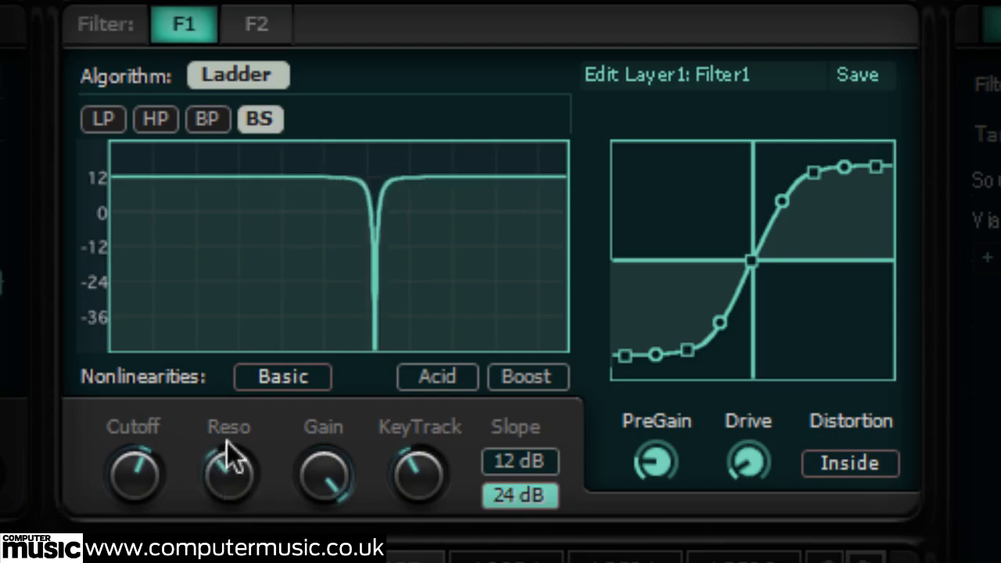
pyautogui.moveTo(257, 305); pyautogui.dragTo(258, 352)
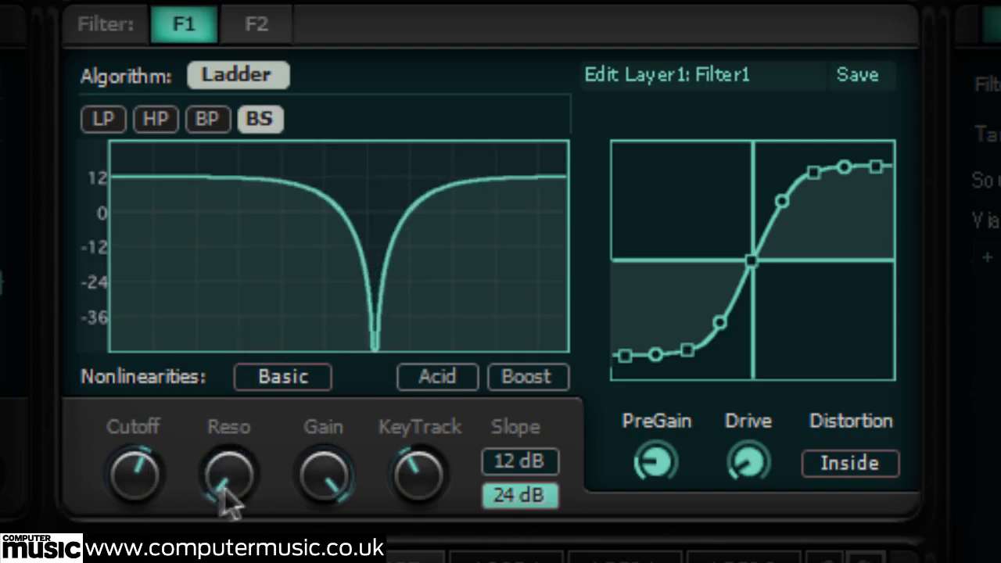
pyautogui.moveTo(227, 492); pyautogui.dragTo(290, 231)
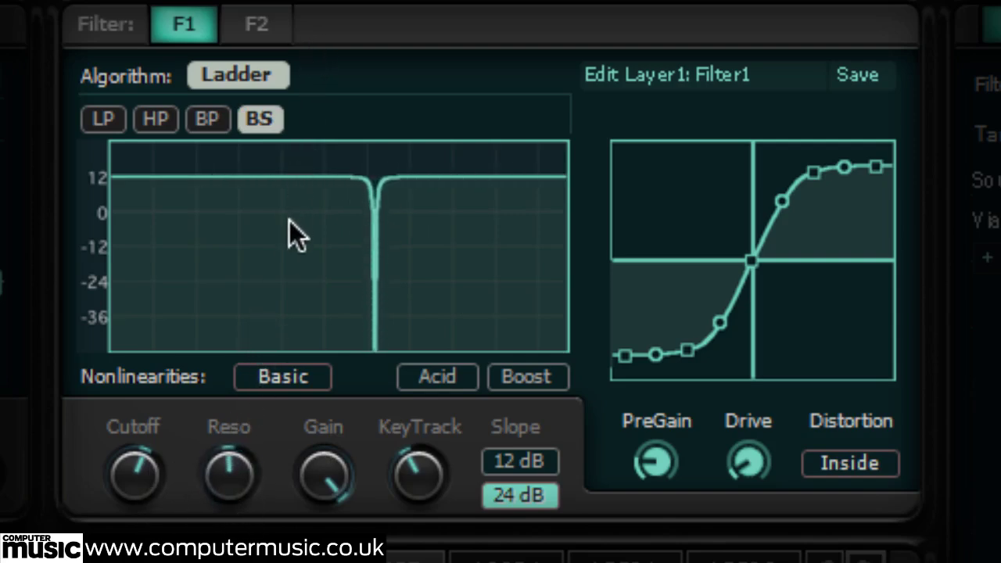
pyautogui.moveTo(315, 159); pyautogui.dragTo(257, 319)
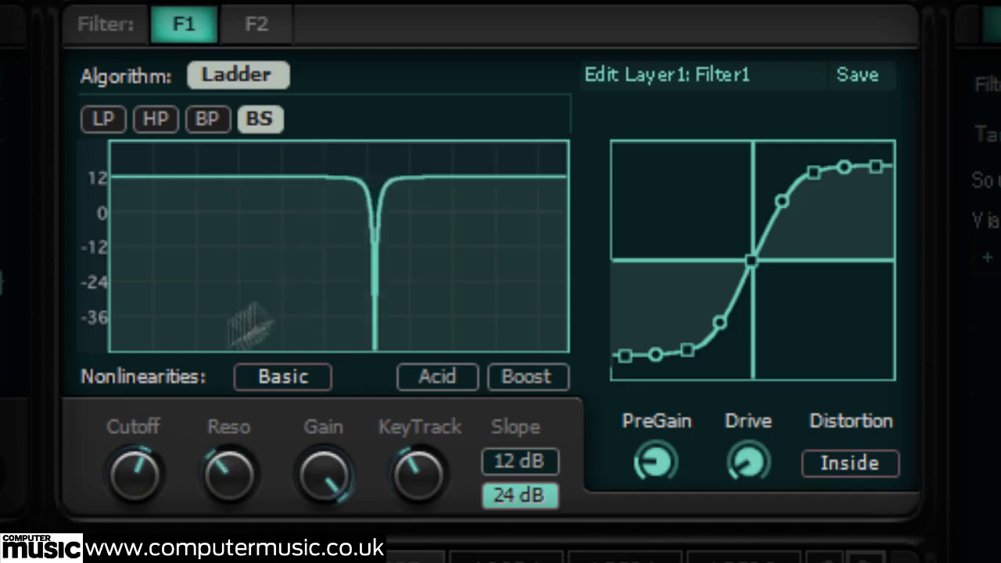
# Step: Move the band-stop notch down with the cutoff and turn the filter's Drive to minimum
pyautogui.moveTo(132, 468); pyautogui.dragTo(261, 347)
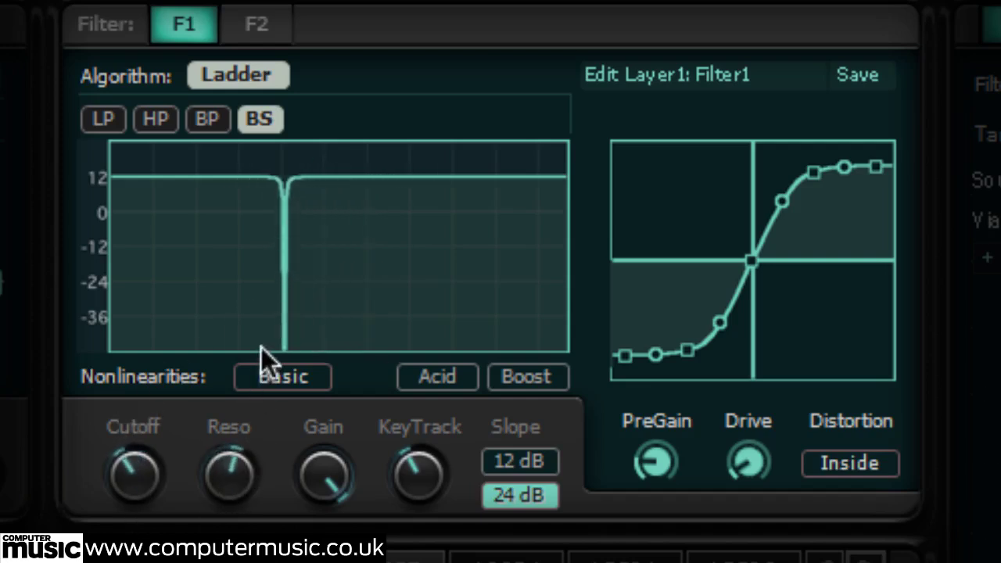
pyautogui.moveTo(125, 457); pyautogui.dragTo(149, 454)
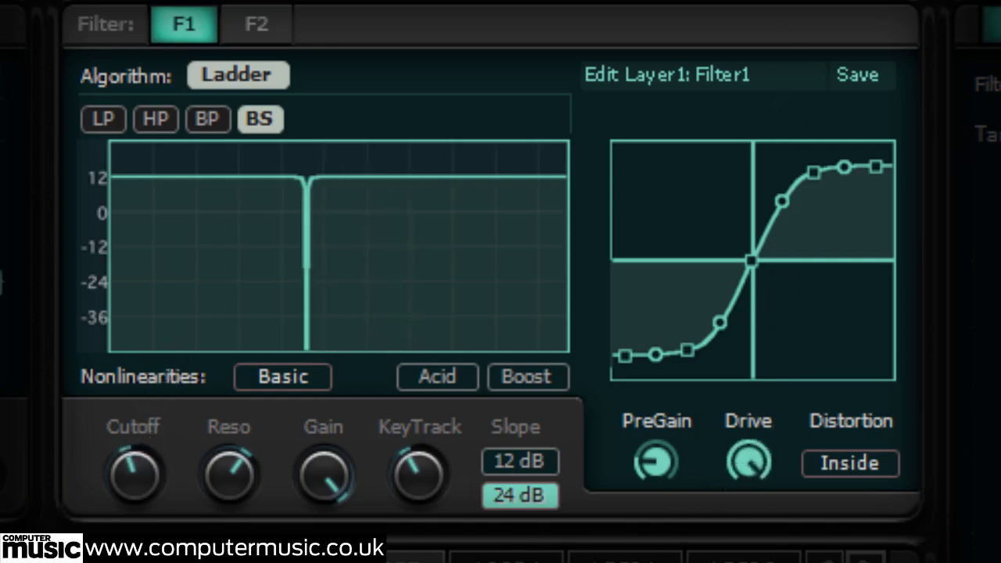
pyautogui.moveTo(748, 461); pyautogui.dragTo(735, 536)
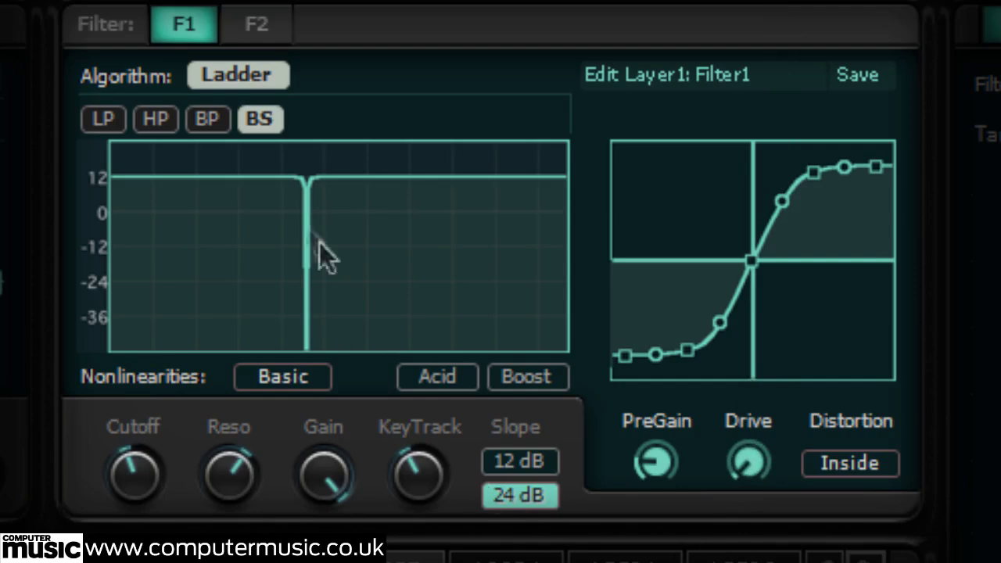
# Step: Switch Filter1 to the Diode Ladder algorithm in low-pass mode and sweep its cutoff upward
pyautogui.click(235, 72)
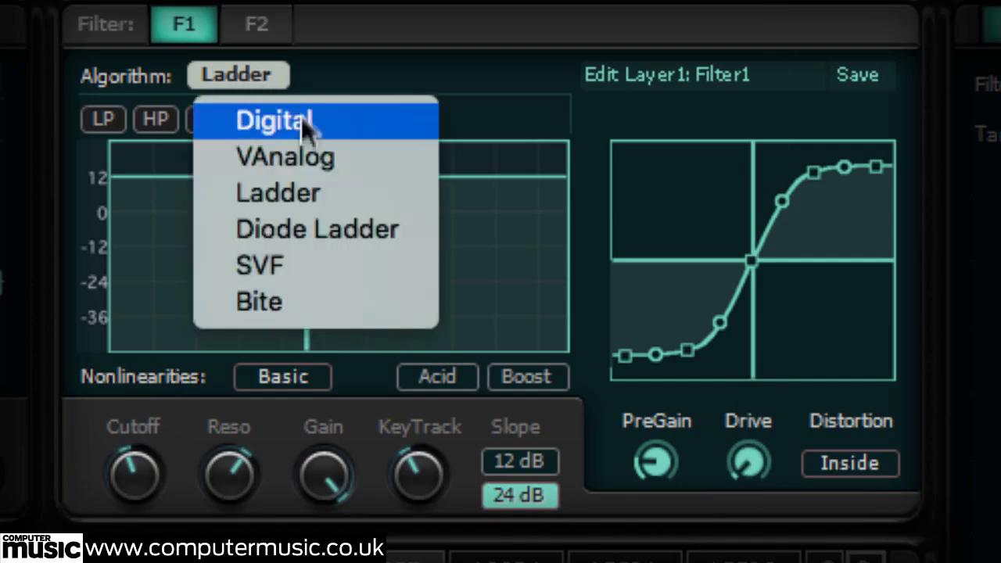
pyautogui.click(309, 235)
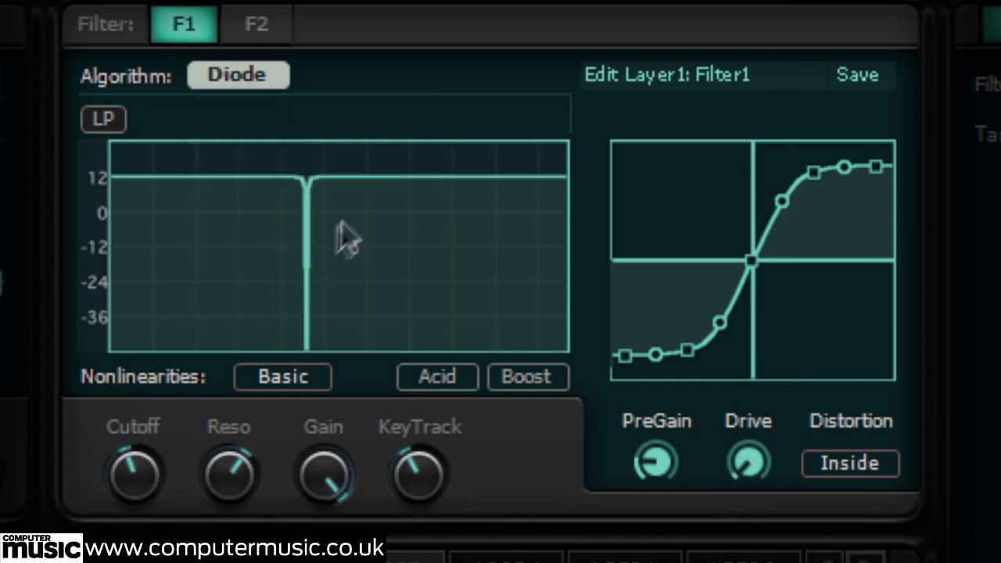
pyautogui.click(102, 118)
pyautogui.moveTo(312, 153); pyautogui.dragTo(435, 165)
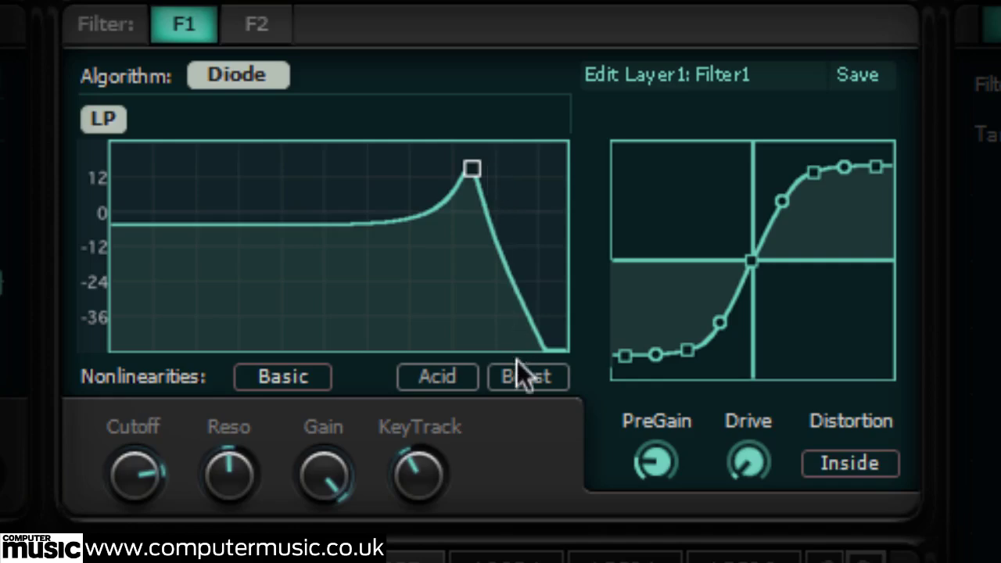
# Step: Enable Boost on the Diode Ladder filter, then lower the cutoff and raise the resonance
pyautogui.click(518, 373)
pyautogui.moveTo(468, 168); pyautogui.dragTo(371, 160)
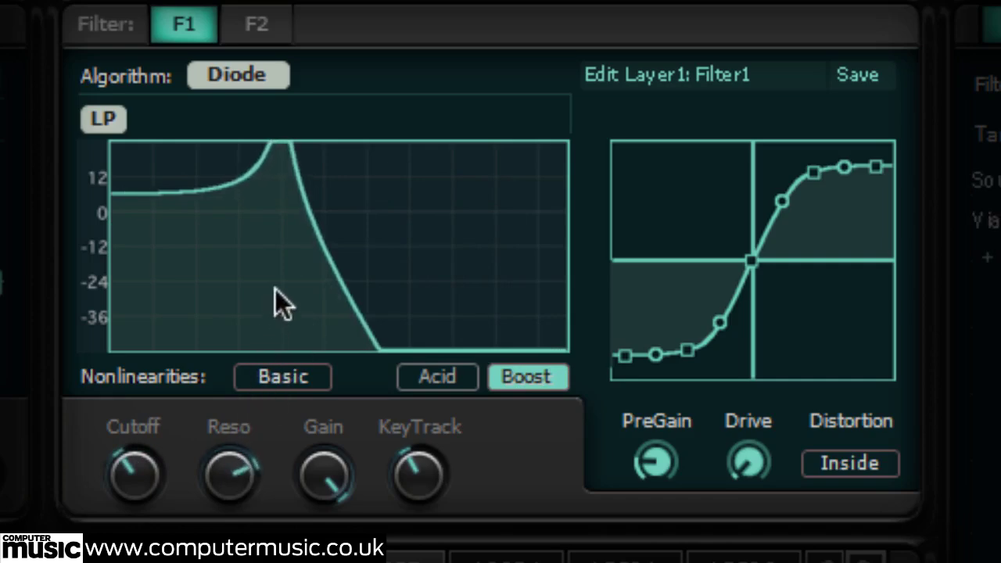
pyautogui.moveTo(287, 247); pyautogui.dragTo(290, 190)
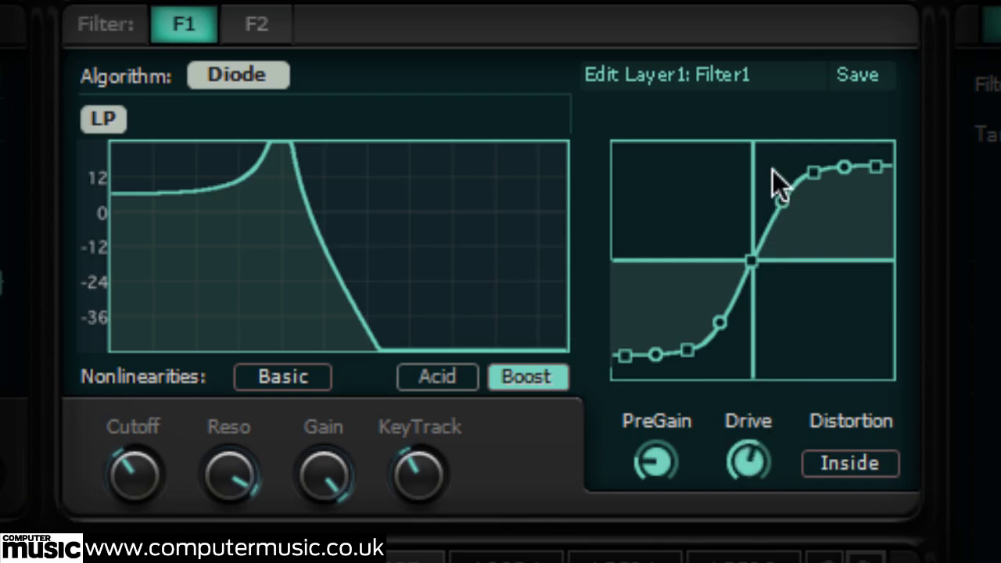
pyautogui.moveTo(142, 469); pyautogui.dragTo(183, 554)
# Step: Switch Filter1 to the SVF algorithm in low-pass mode and sweep its cutoff and resonance
pyautogui.click(240, 72)
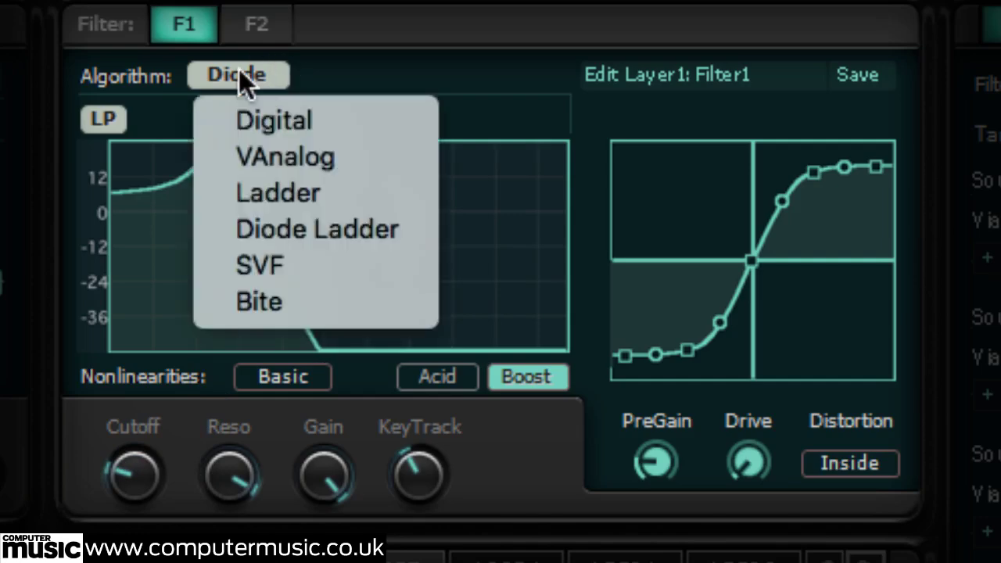
pyautogui.click(291, 269)
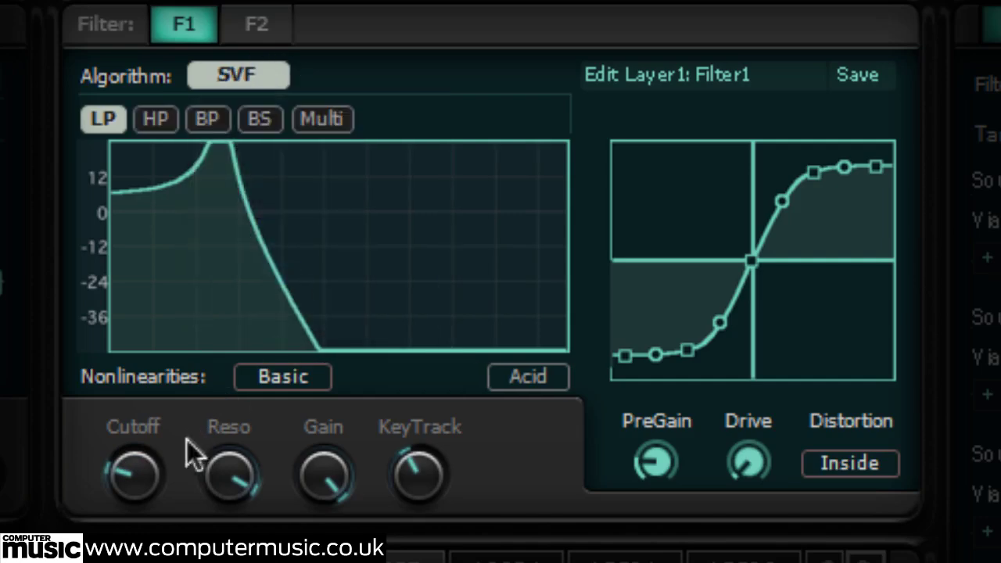
pyautogui.click(154, 119)
pyautogui.click(116, 119)
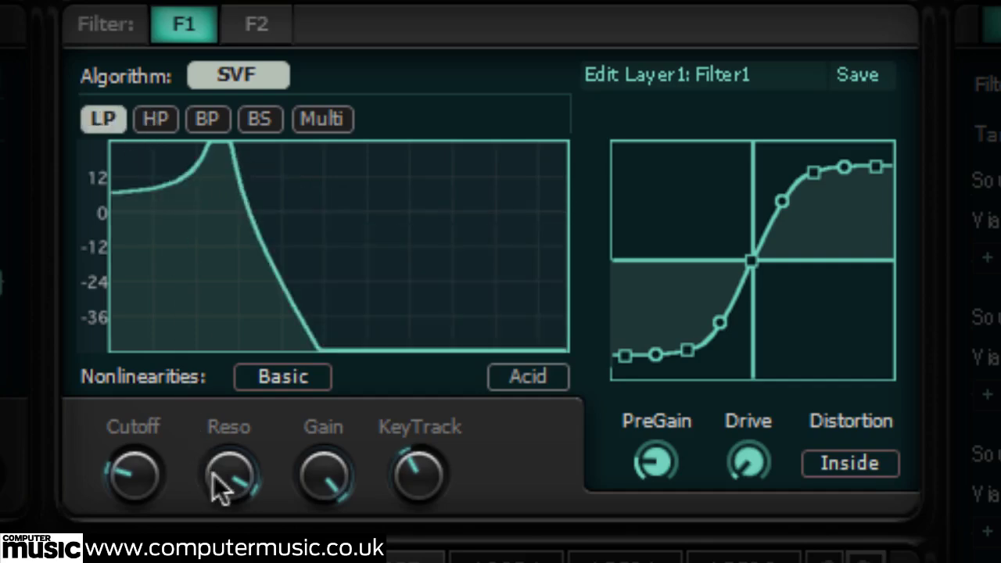
pyautogui.moveTo(223, 145); pyautogui.dragTo(363, 116)
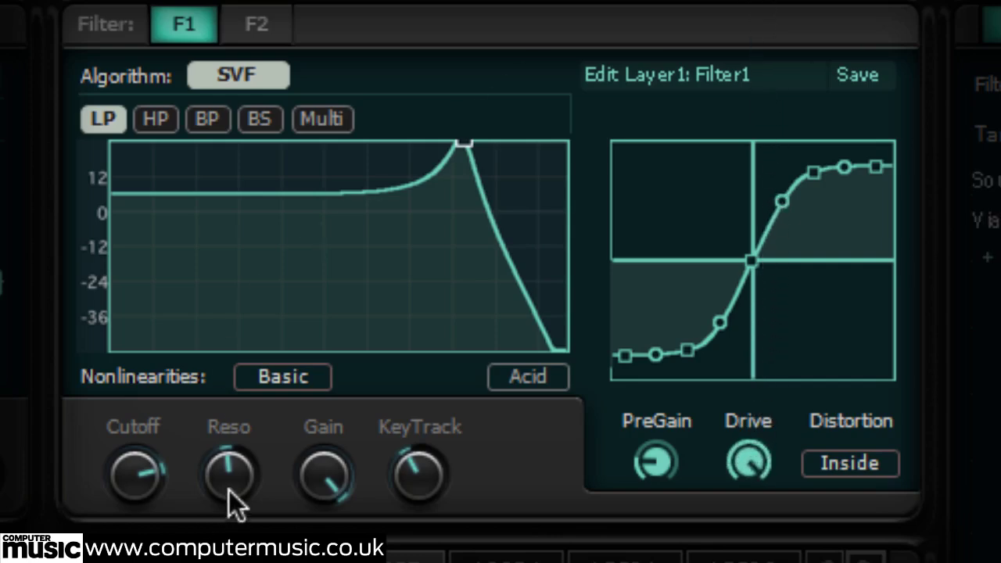
pyautogui.moveTo(229, 490); pyautogui.dragTo(239, 350)
pyautogui.moveTo(175, 429)
pyautogui.mouseDown()
pyautogui.moveTo(174, 496)
pyautogui.moveTo(161, 422)
pyautogui.moveTo(172, 365)
pyautogui.moveTo(164, 477)
pyautogui.moveTo(172, 422)
pyautogui.mouseUp()
# Step: Try the SVF filter in high-pass and band-pass modes, sweeping the band-pass cutoff and reducing its resonance
pyautogui.click(157, 119)
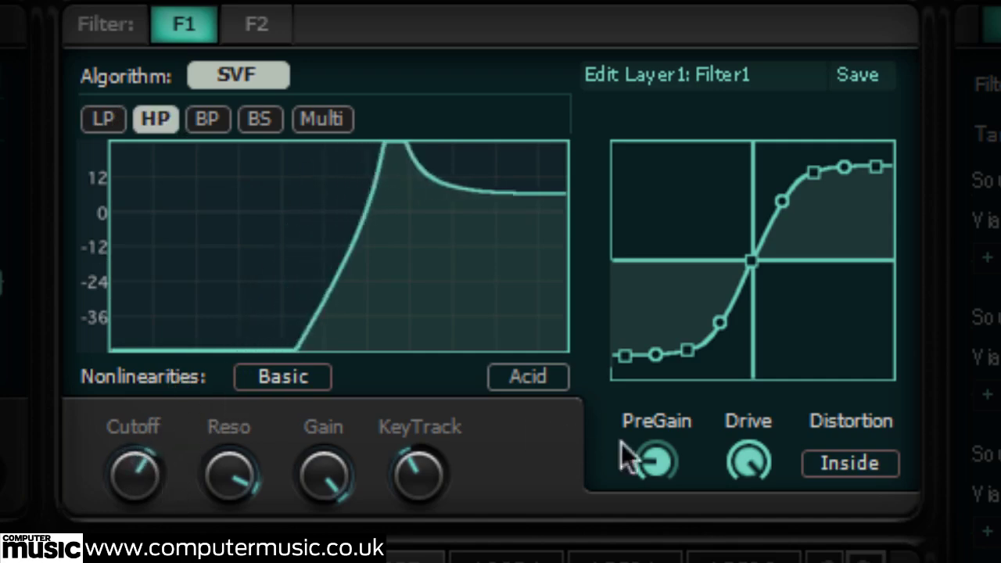
pyautogui.click(206, 120)
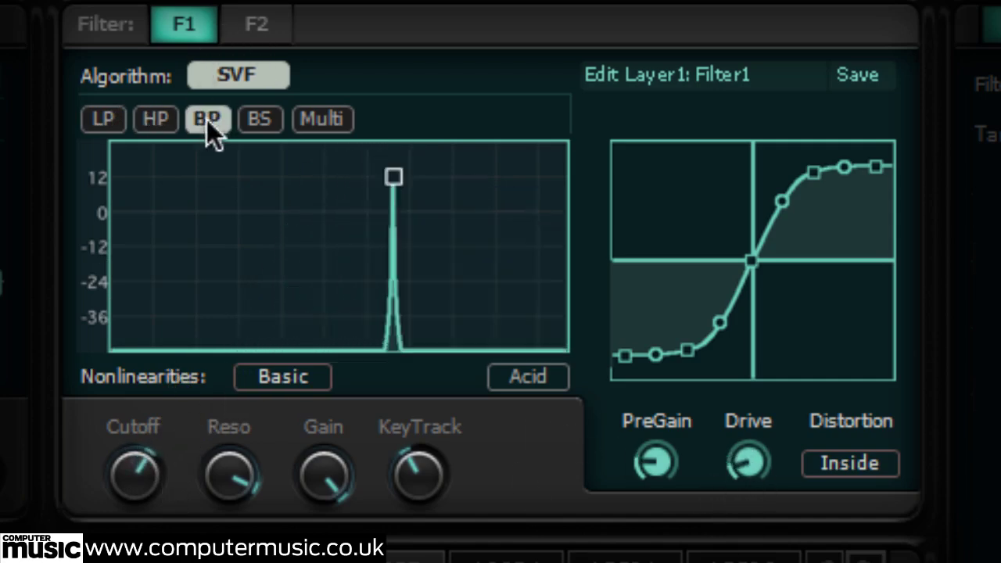
pyautogui.moveTo(160, 475); pyautogui.dragTo(141, 512)
pyautogui.moveTo(255, 484); pyautogui.dragTo(215, 562)
pyautogui.moveTo(125, 481); pyautogui.dragTo(191, 438)
# Step: Put the SVF filter in band-stop mode, lower its resonance to minimum and sweep the notch with the cutoff
pyautogui.click(262, 125)
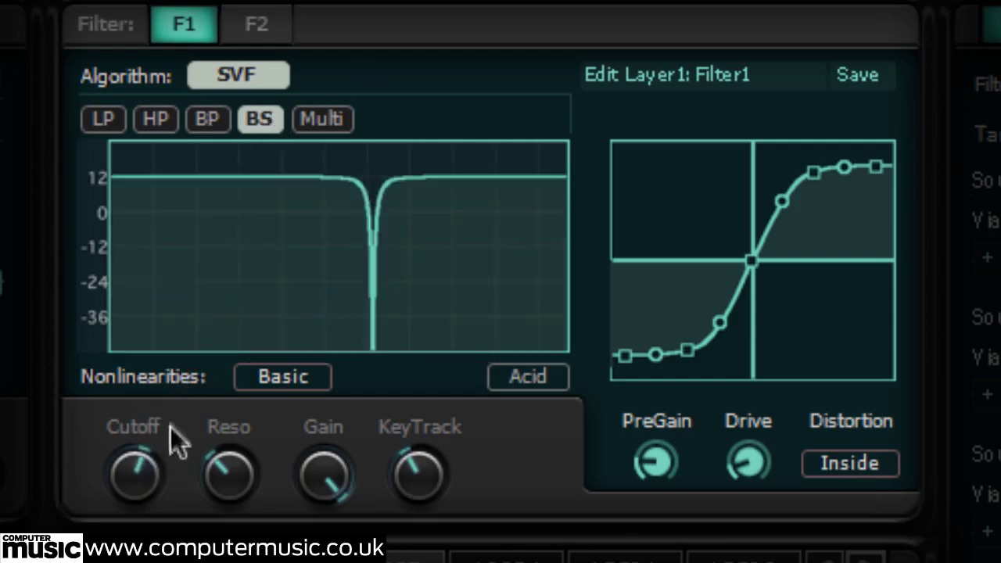
pyautogui.moveTo(136, 477); pyautogui.dragTo(138, 506)
pyautogui.moveTo(226, 476); pyautogui.dragTo(268, 539)
pyautogui.moveTo(136, 472); pyautogui.dragTo(196, 302)
# Step: Put the SVF filter in Multi mode with moderate resonance and a lower cutoff
pyautogui.click(339, 118)
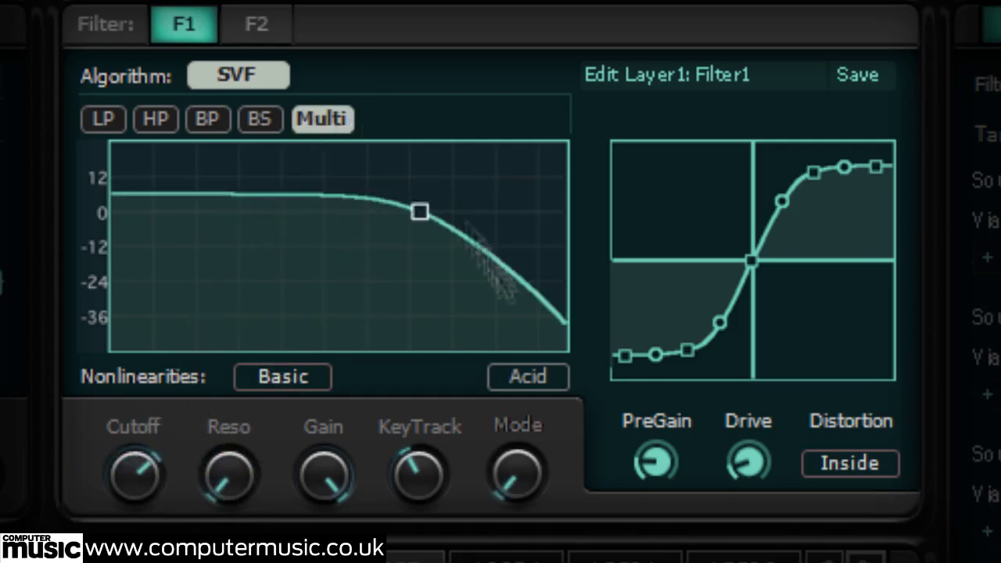
pyautogui.moveTo(238, 477); pyautogui.dragTo(263, 293)
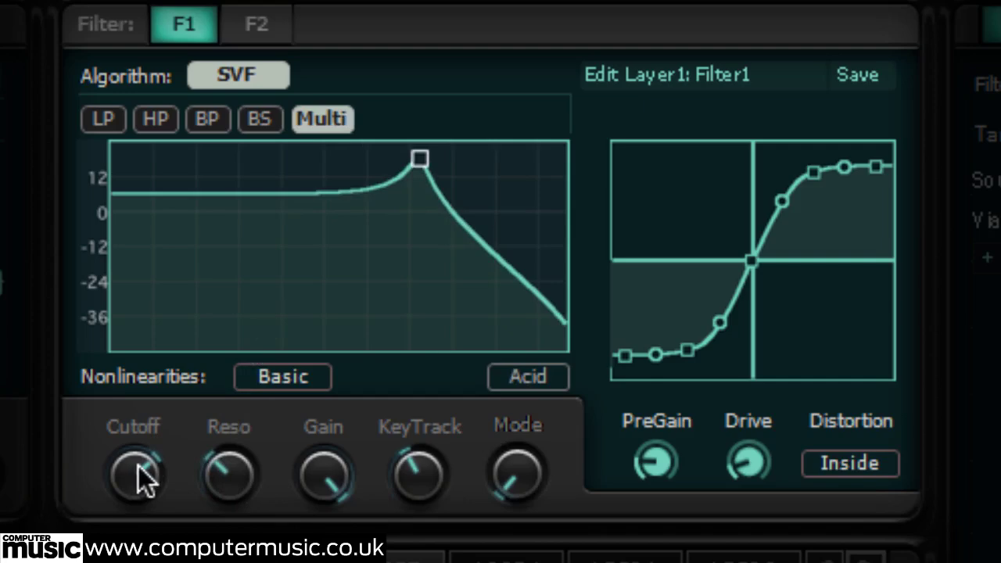
pyautogui.moveTo(139, 474); pyautogui.dragTo(137, 529)
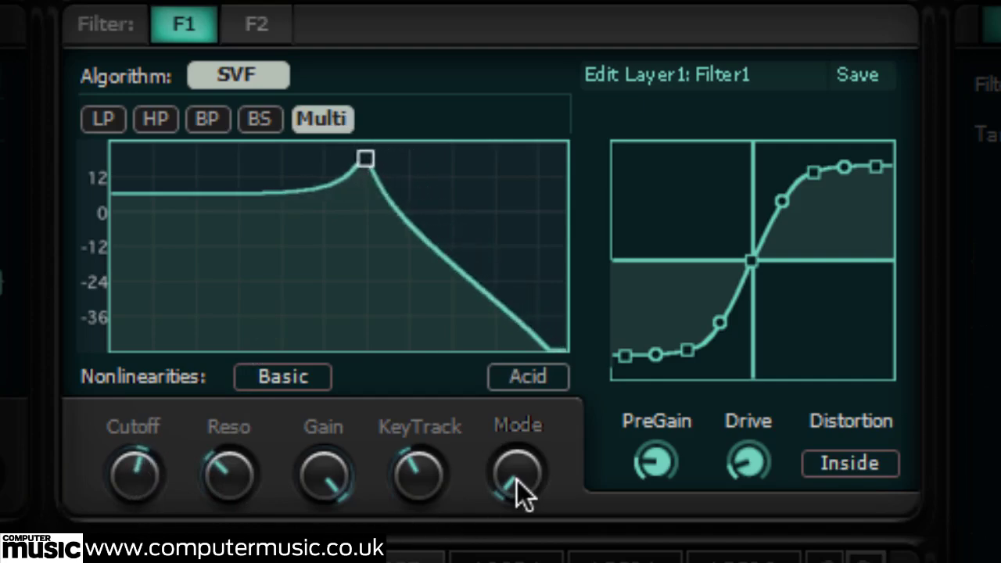
# Step: Morph the Multi filter's response by sweeping Mode up, down and back to about centre, with the cutoff peak lowered
pyautogui.moveTo(514, 476); pyautogui.dragTo(563, 86)
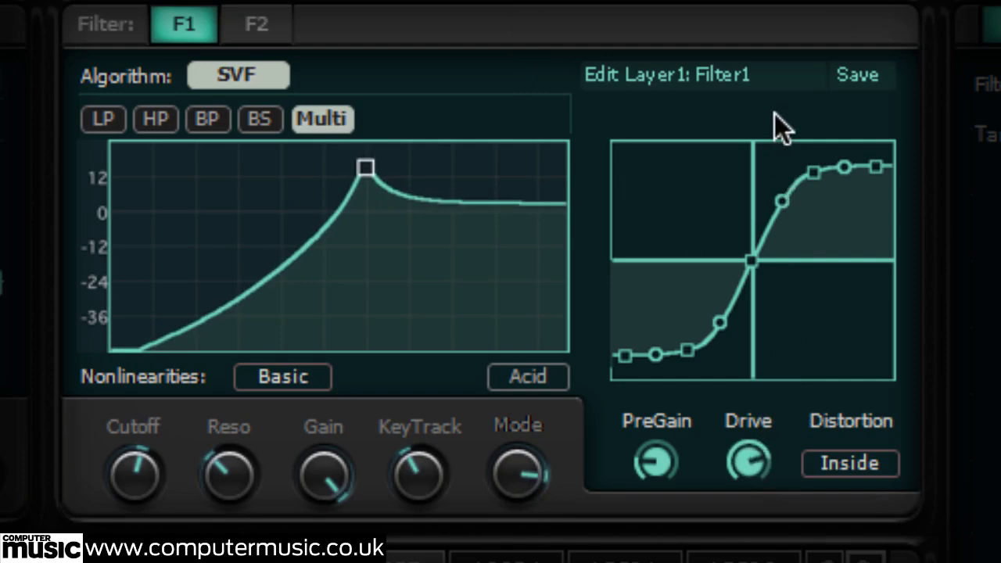
pyautogui.moveTo(521, 471); pyautogui.dragTo(513, 562)
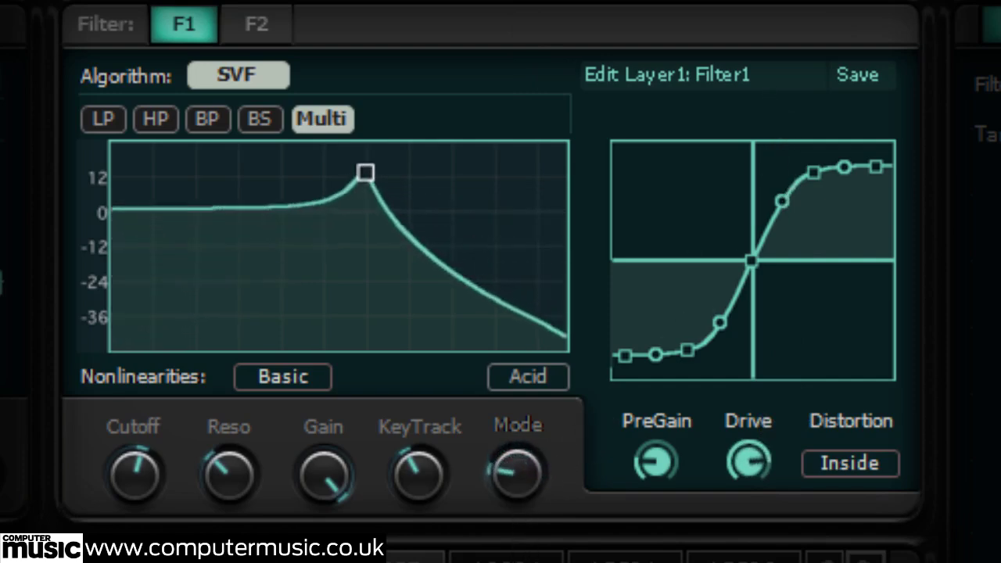
pyautogui.moveTo(360, 167); pyautogui.dragTo(301, 154)
pyautogui.moveTo(505, 444); pyautogui.dragTo(575, 309)
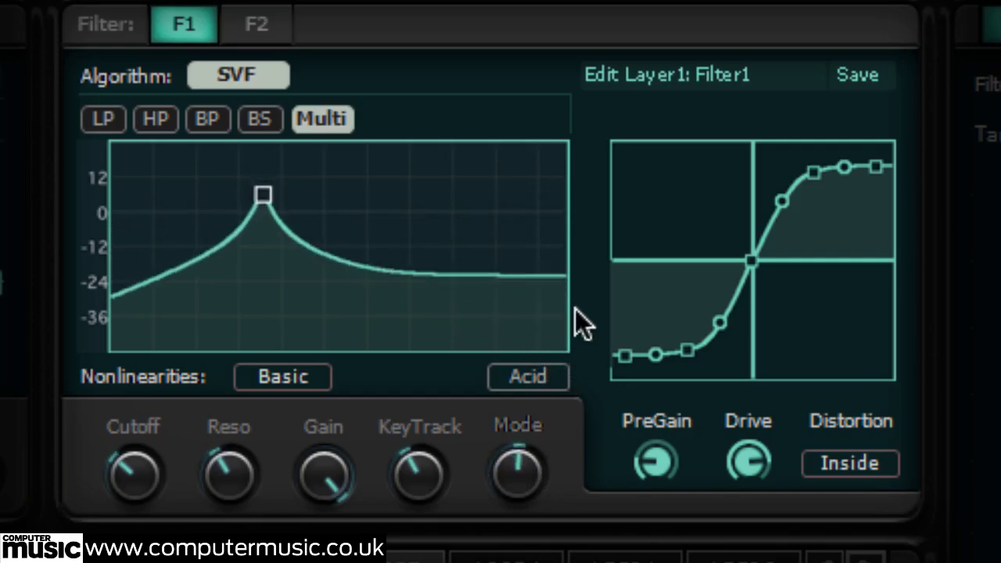
# Step: Put the SVF filter in high-pass mode, change the algorithm to Bite in low-pass mode and lower its cutoff slightly
pyautogui.click(155, 118)
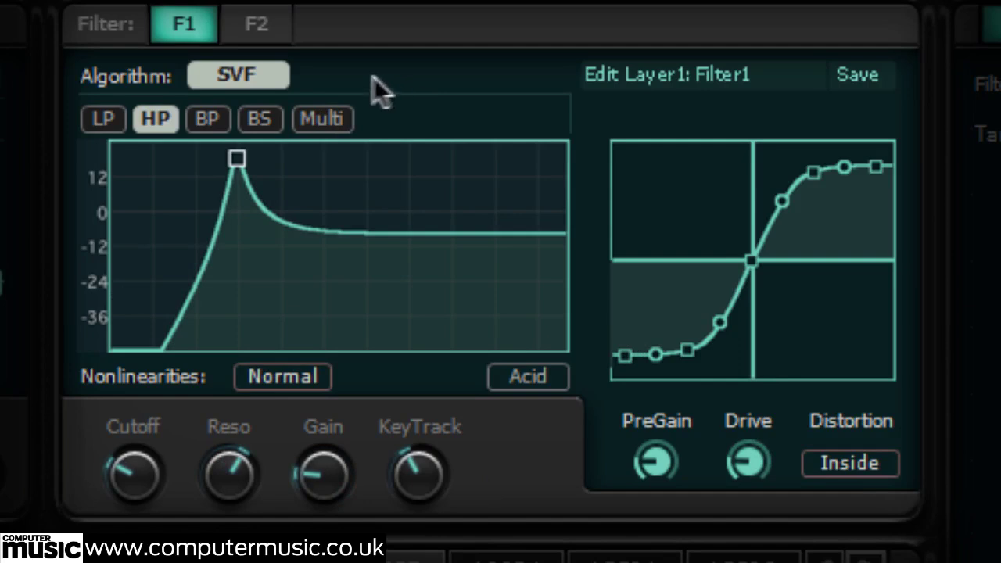
pyautogui.click(252, 75)
pyautogui.click(289, 305)
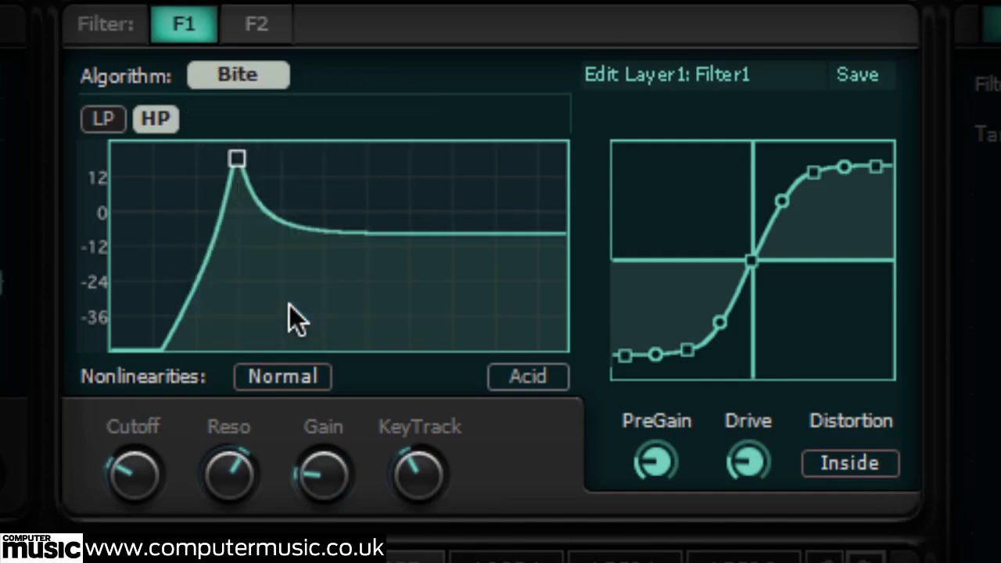
pyautogui.click(100, 120)
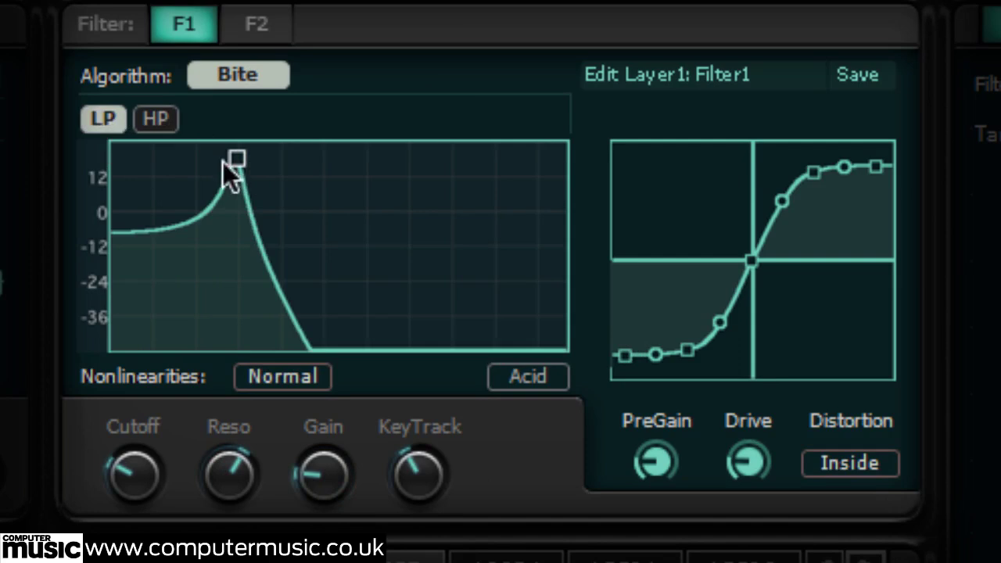
pyautogui.moveTo(237, 157)
pyautogui.mouseDown()
pyautogui.moveTo(263, 307)
pyautogui.moveTo(358, 310)
pyautogui.moveTo(406, 200)
pyautogui.moveTo(397, 113)
pyautogui.moveTo(336, 134)
pyautogui.moveTo(336, 152)
pyautogui.moveTo(424, 152)
pyautogui.moveTo(174, 149)
pyautogui.moveTo(223, 154)
pyautogui.mouseUp()
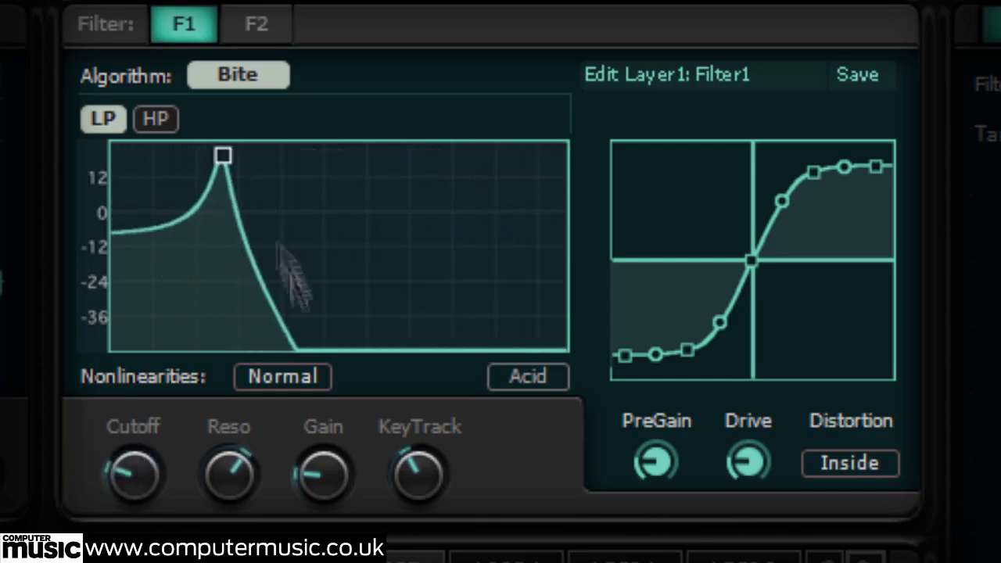
# Step: Try Basic and High nonlinearities on the Bite low-pass filter and sweep its cutoff peak up past the middle of the graph
pyautogui.click(296, 379)
pyautogui.click(305, 423)
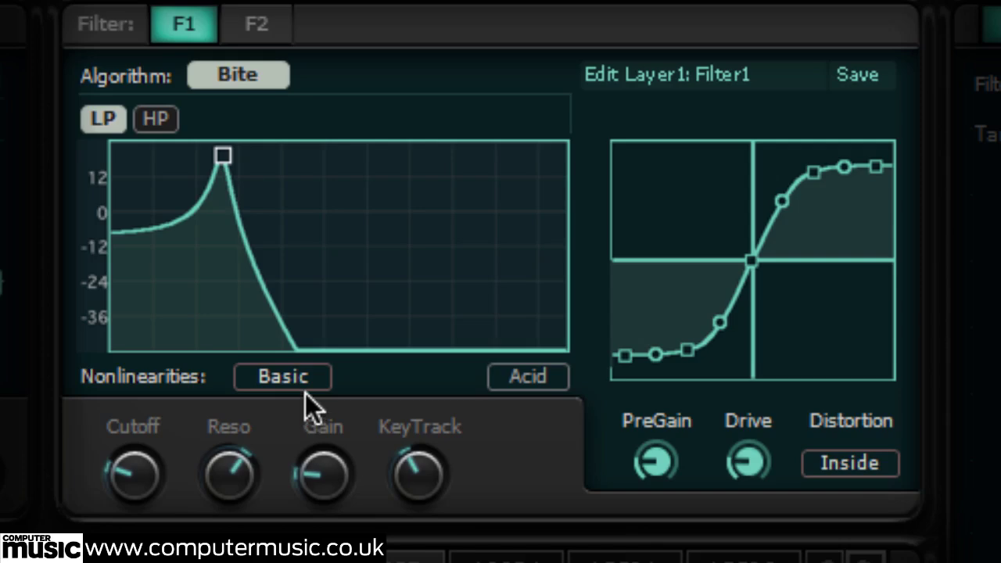
pyautogui.click(306, 392)
pyautogui.click(319, 502)
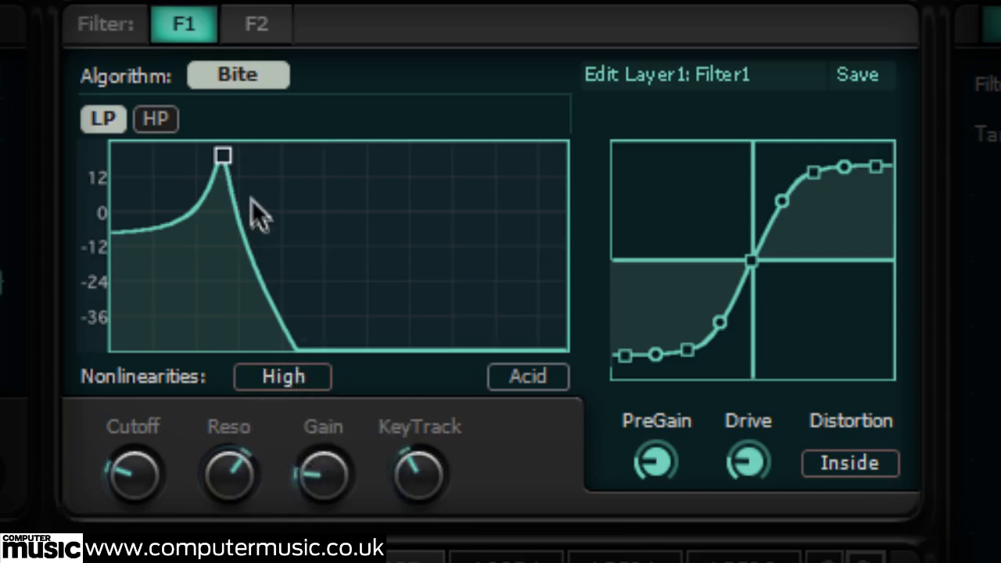
pyautogui.moveTo(226, 157); pyautogui.dragTo(383, 160)
# Step: Compare Basic with Normal nonlinearities, keep Normal, and switch the Bite filter to high-pass with a lower cutoff
pyautogui.click(299, 383)
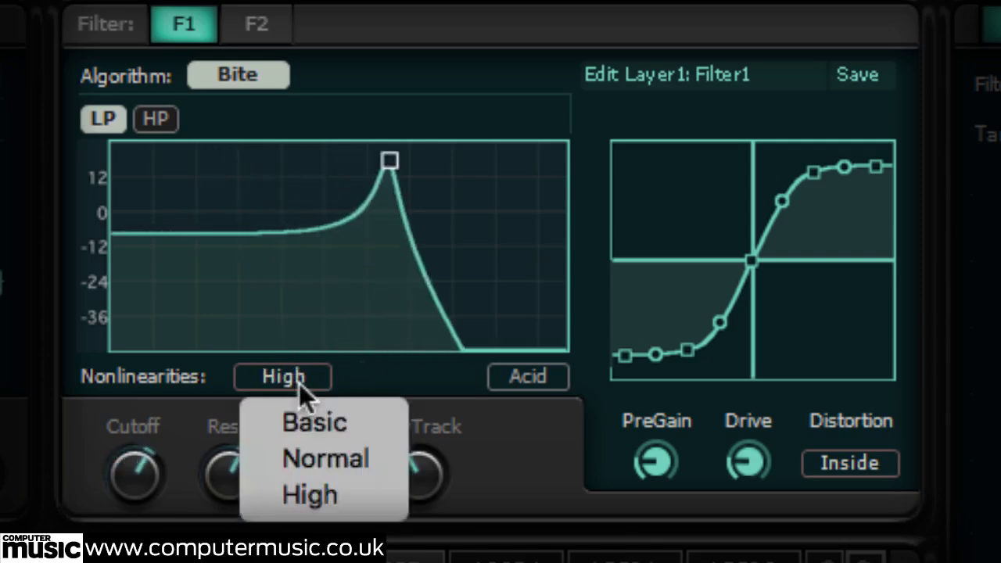
pyautogui.click(323, 426)
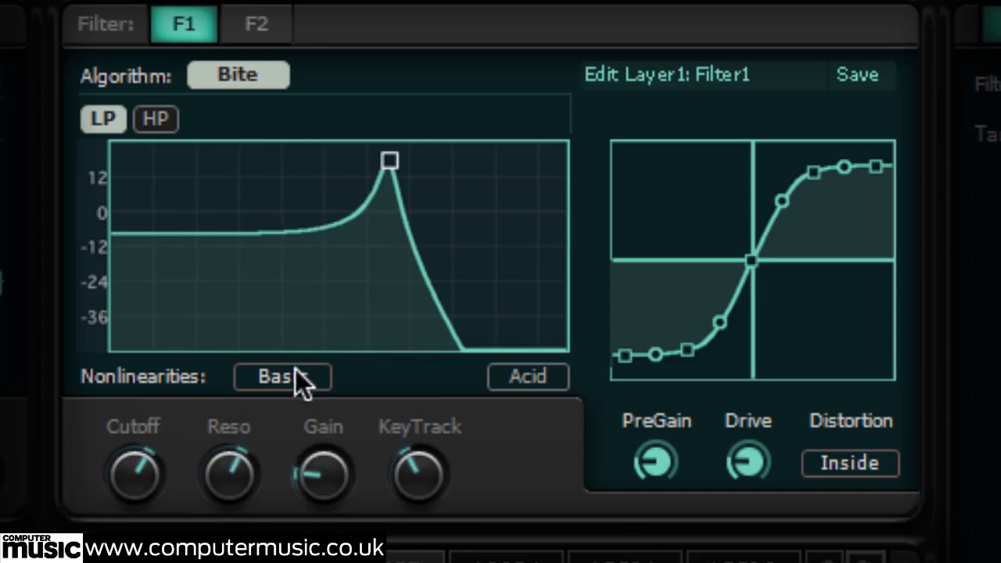
pyautogui.click(304, 376)
pyautogui.click(330, 462)
pyautogui.click(160, 118)
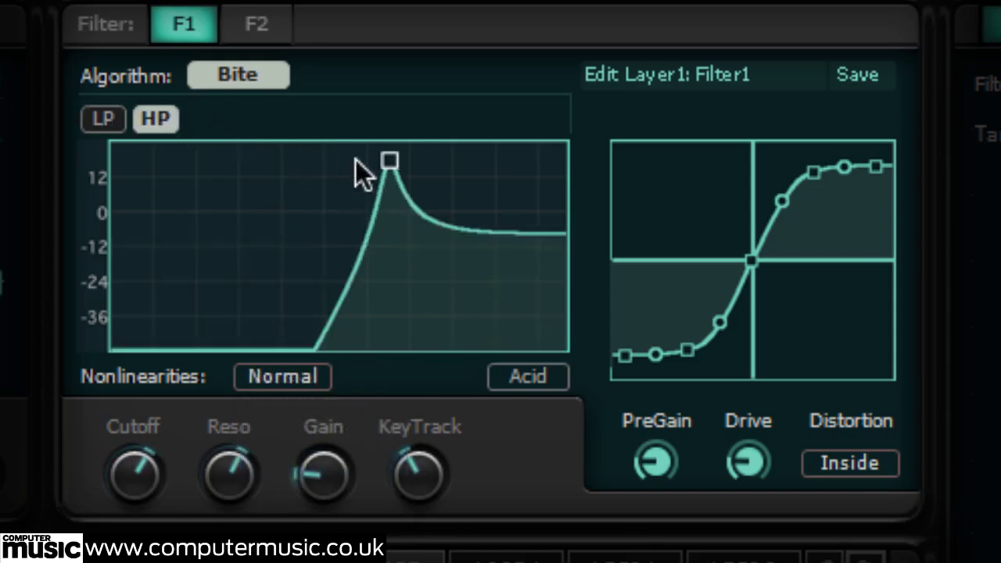
pyautogui.moveTo(394, 164); pyautogui.dragTo(337, 146)
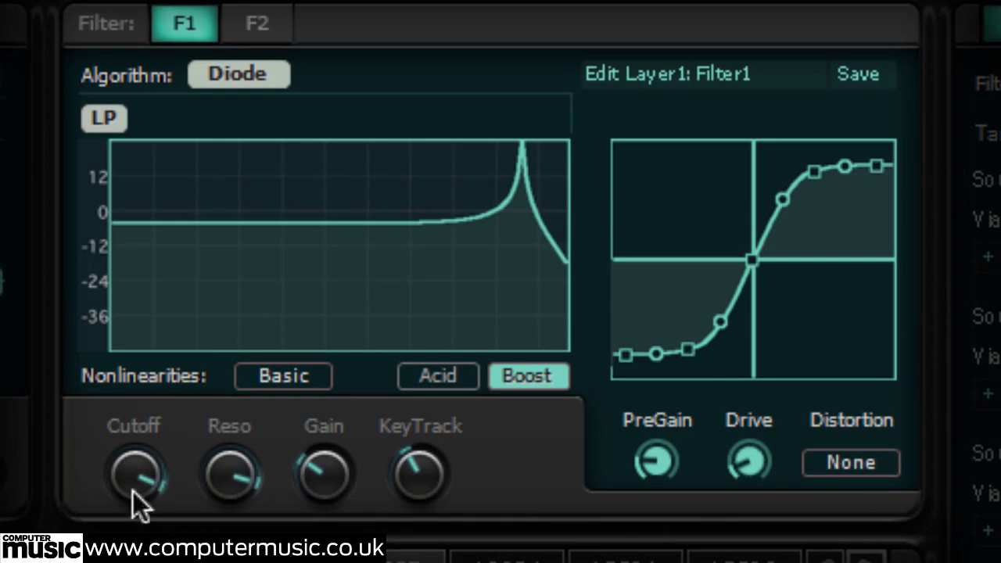
# Step: Lower the Diode low-pass filter's cutoff in stages, enable Acid and sweep the cutoff up and down again
pyautogui.moveTo(136, 478); pyautogui.dragTo(141, 547)
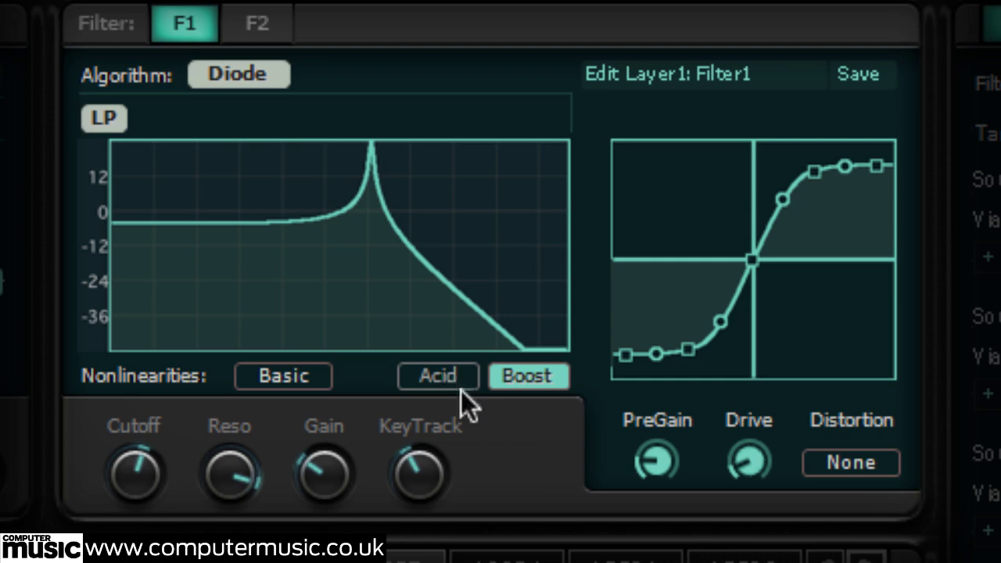
pyautogui.moveTo(122, 479); pyautogui.dragTo(134, 552)
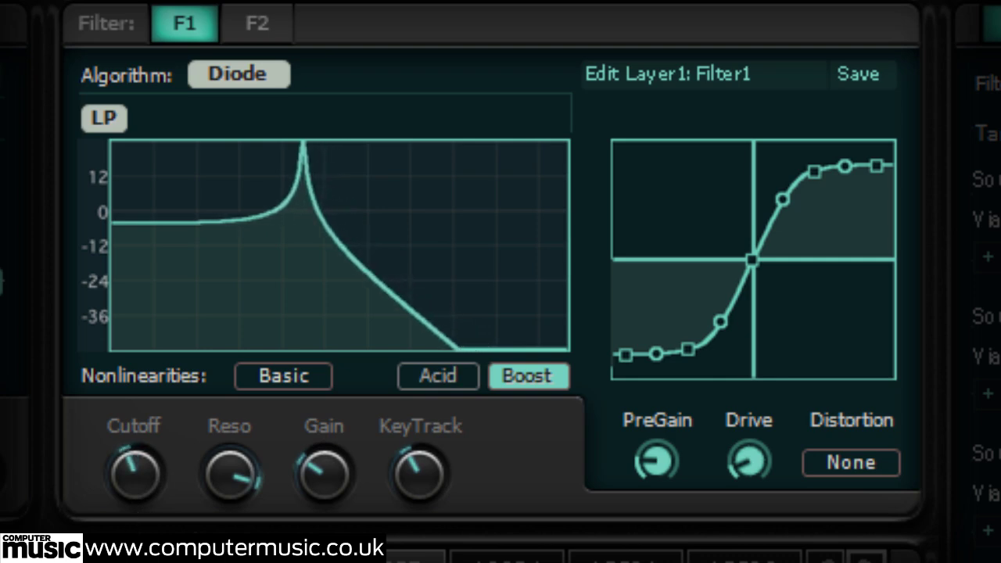
pyautogui.click(449, 370)
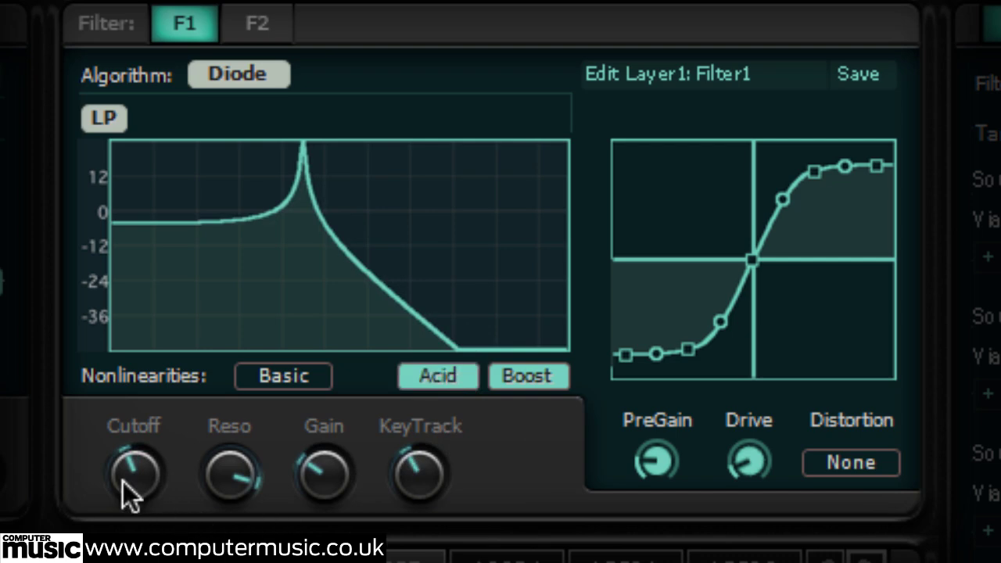
pyautogui.moveTo(123, 480); pyautogui.dragTo(133, 391)
pyautogui.moveTo(133, 477); pyautogui.dragTo(143, 503)
pyautogui.moveTo(174, 548); pyautogui.dragTo(179, 466)
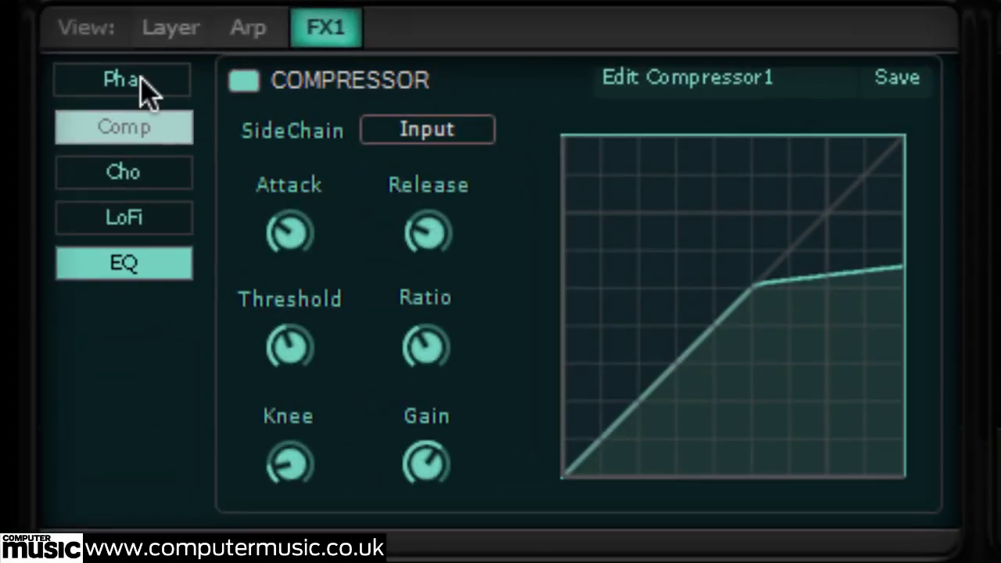
# Step: Look through the FX1 effects: Phaser, Compressor, Chorus, Lo-Fi and EQ
pyautogui.click(141, 77)
pyautogui.click(147, 130)
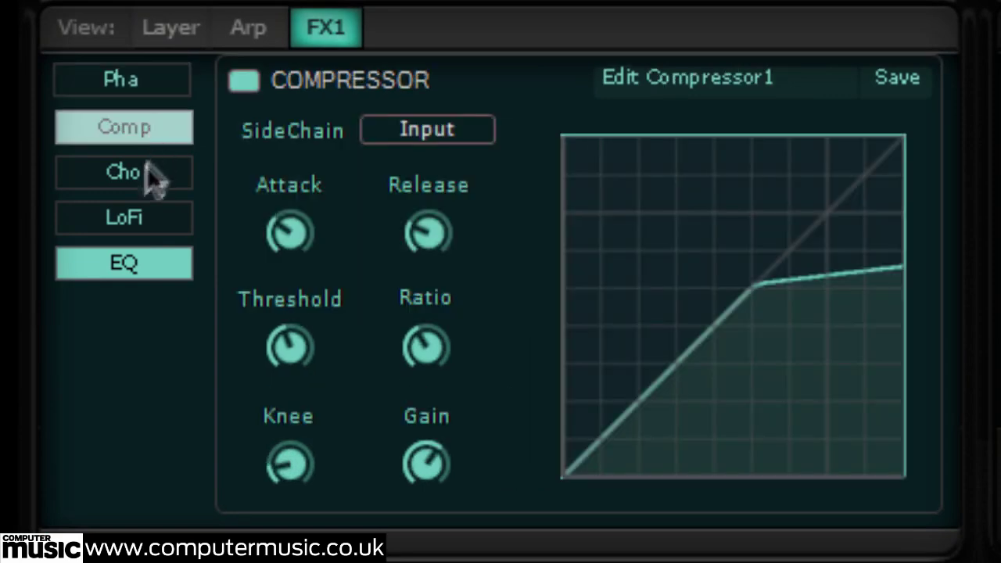
pyautogui.click(150, 185)
pyautogui.click(156, 215)
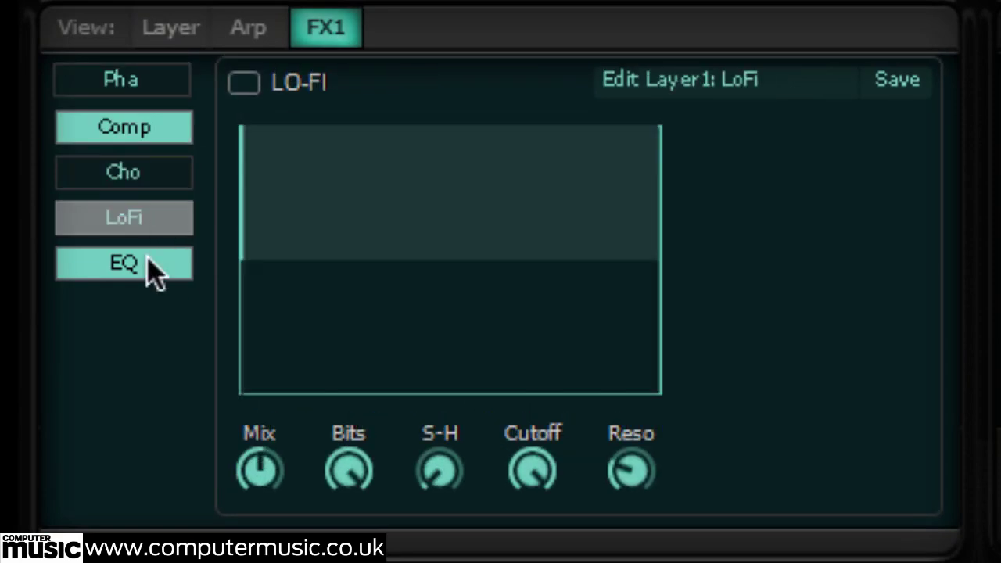
pyautogui.click(148, 265)
pyautogui.click(153, 207)
pyautogui.click(145, 173)
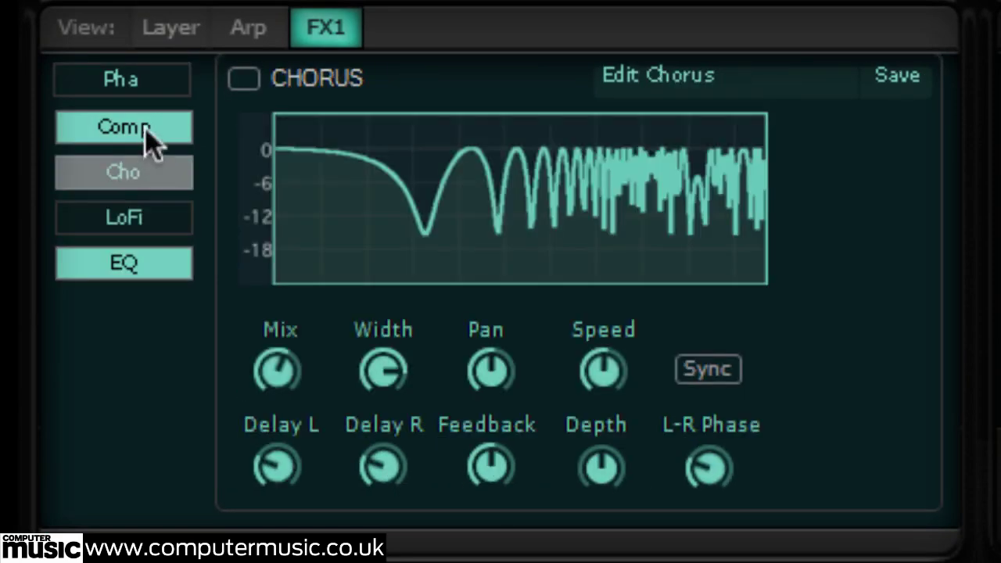
pyautogui.click(145, 129)
# Step: Enable the Phaser in FX1 and raise its mix to centre with a slightly higher cutoff
pyautogui.click(142, 79)
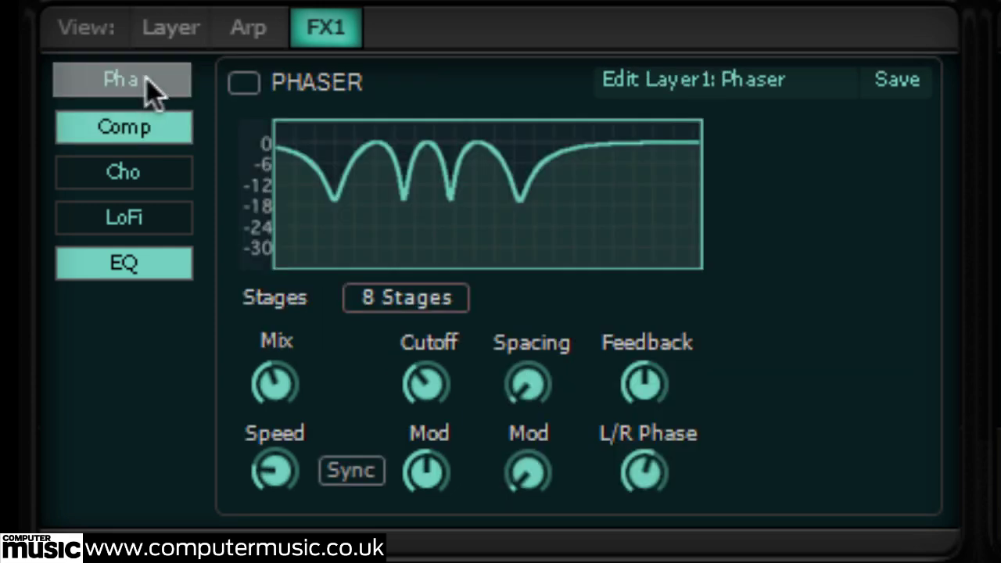
pyautogui.click(243, 84)
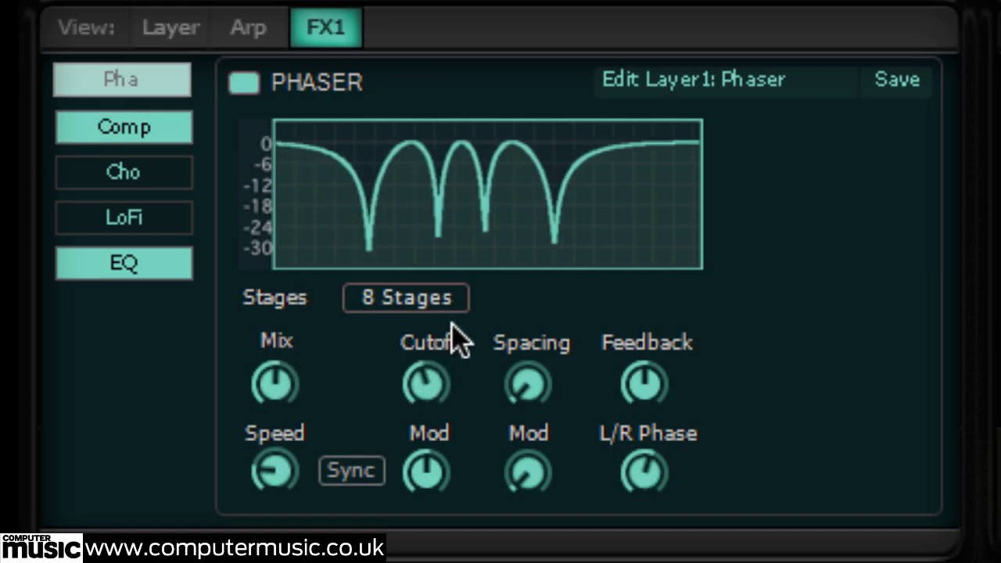
# Step: Lower the FX1 Compressor's threshold and raise its ratio to about centre
pyautogui.click(153, 132)
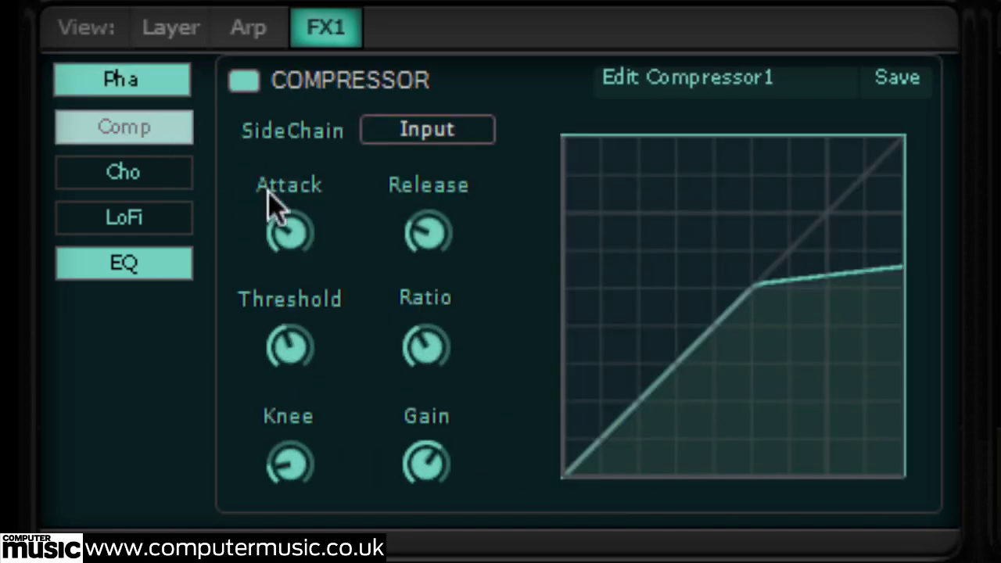
pyautogui.moveTo(301, 358); pyautogui.dragTo(281, 418)
pyautogui.moveTo(422, 353); pyautogui.dragTo(447, 277)
# Step: Enable the Chorus in FX1 and reduce its speed
pyautogui.click(139, 177)
pyautogui.click(239, 78)
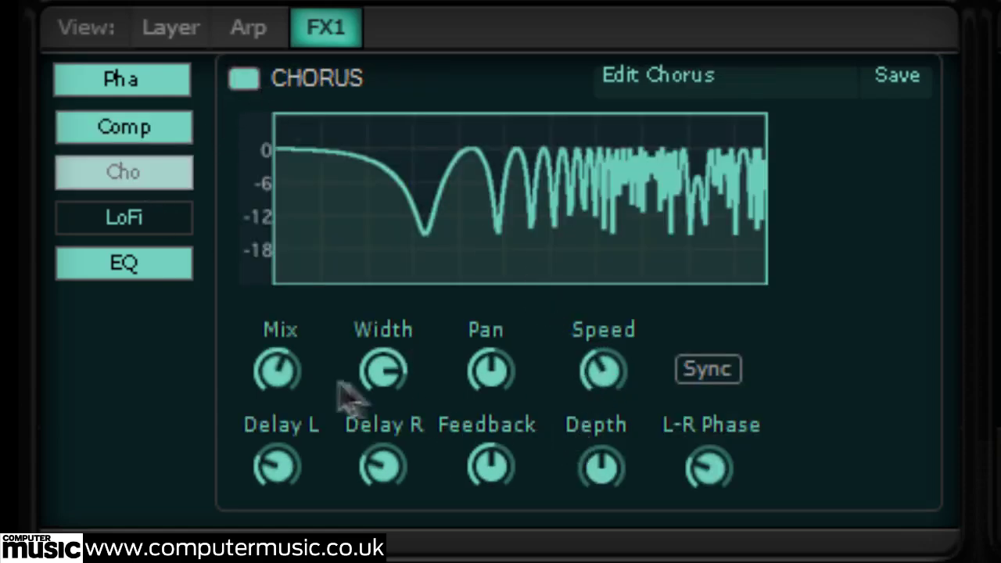
# Step: Enable the Lo-Fi effect with a higher mix, reduced bits, some sample-and-hold and a slightly lower cutoff
pyautogui.click(154, 212)
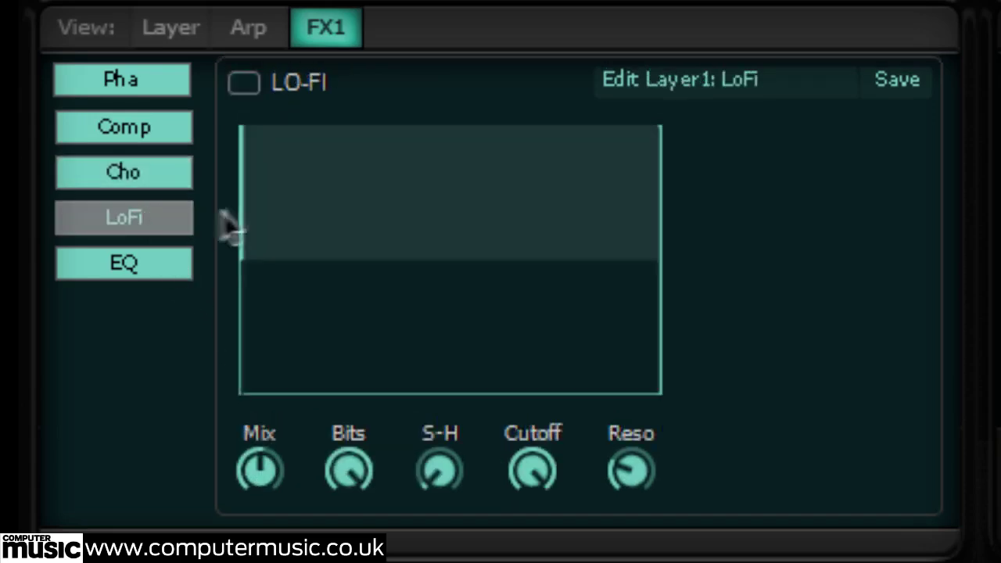
pyautogui.click(244, 83)
pyautogui.moveTo(258, 477); pyautogui.dragTo(293, 402)
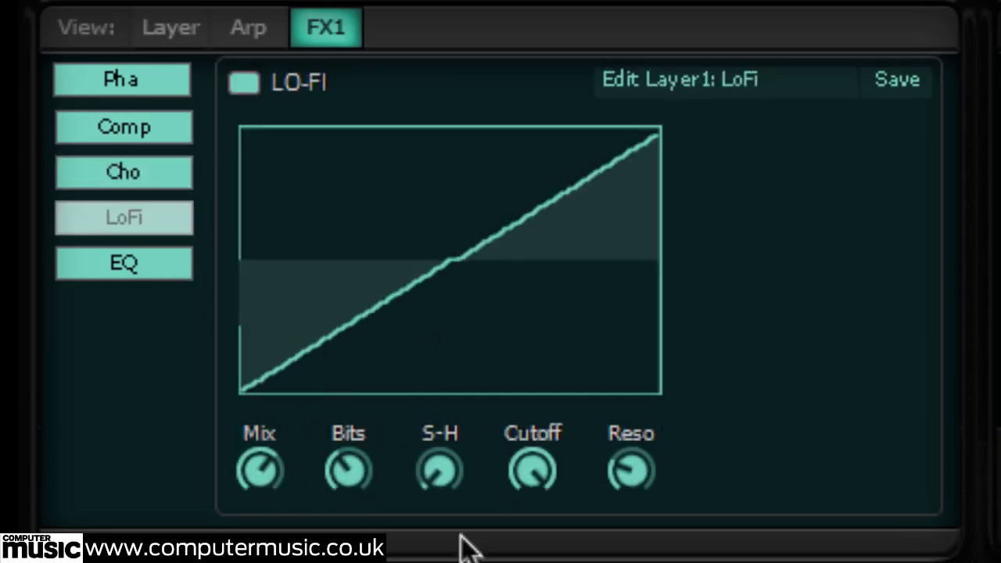
pyautogui.moveTo(453, 442); pyautogui.dragTo(473, 358)
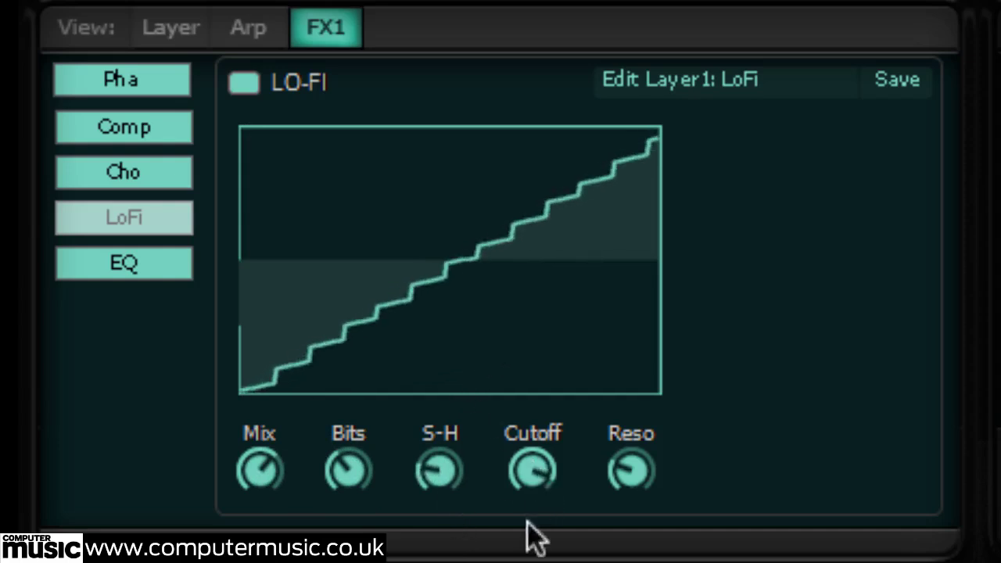
# Step: Revisit the Compressor settings and reduce the Lo-Fi effect's mix to below centre
pyautogui.click(153, 129)
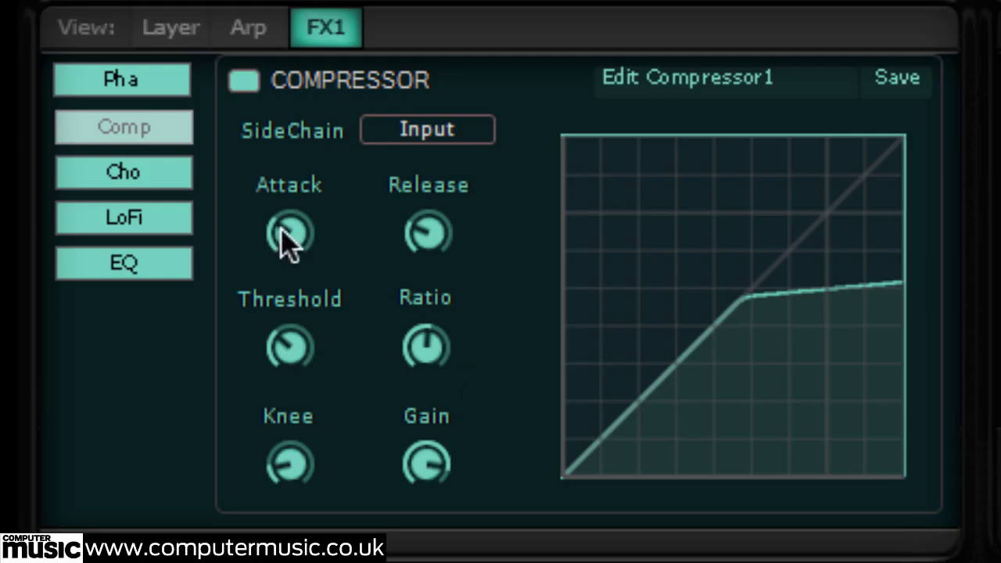
pyautogui.click(171, 231)
pyautogui.moveTo(259, 495); pyautogui.dragTo(230, 257)
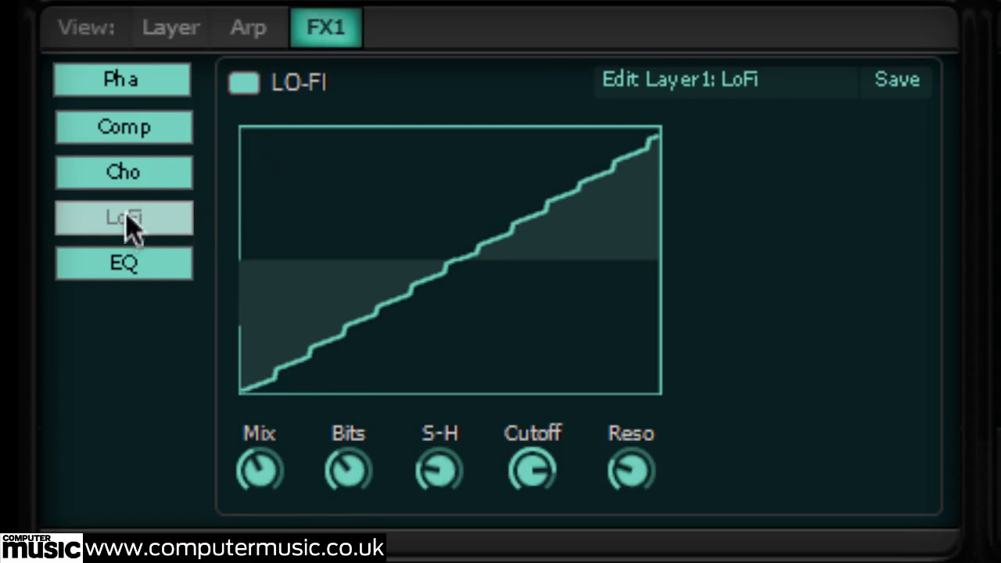
# Step: Reorder the FX1 chain by swapping Lo-Fi with Compressor and Chorus with Phaser, and move EQ to the first slot
pyautogui.moveTo(129, 226); pyautogui.dragTo(129, 129)
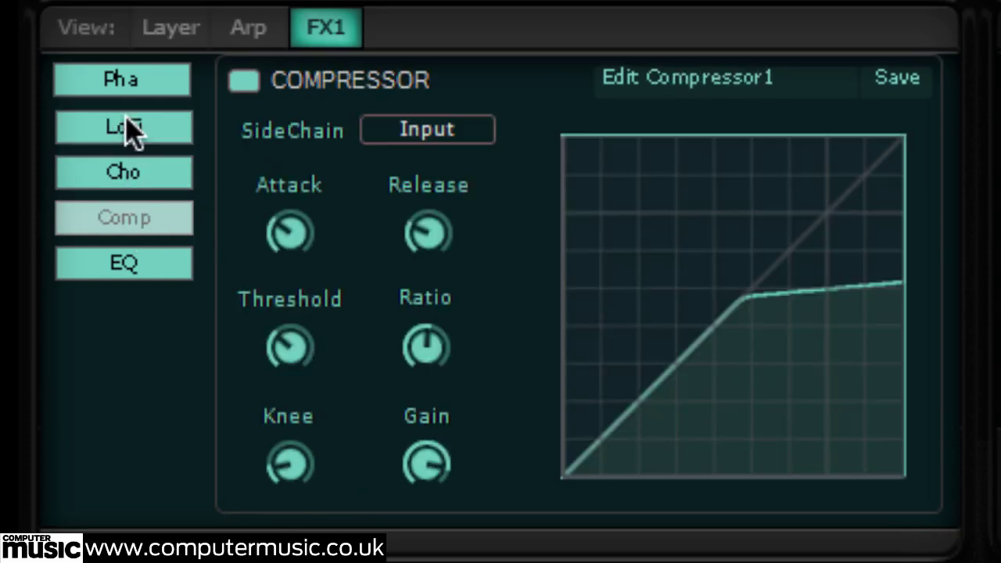
pyautogui.click(136, 75)
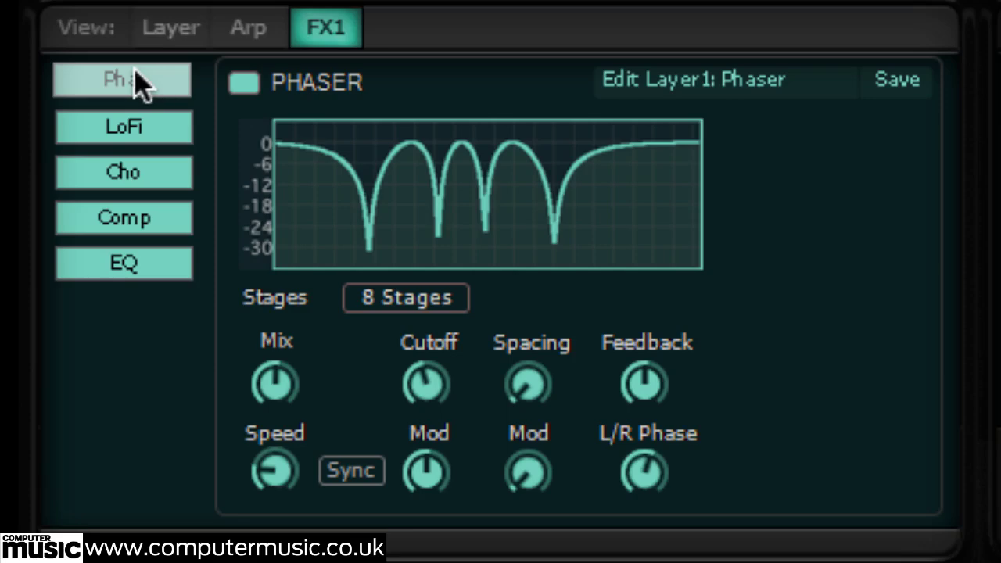
pyautogui.click(136, 183)
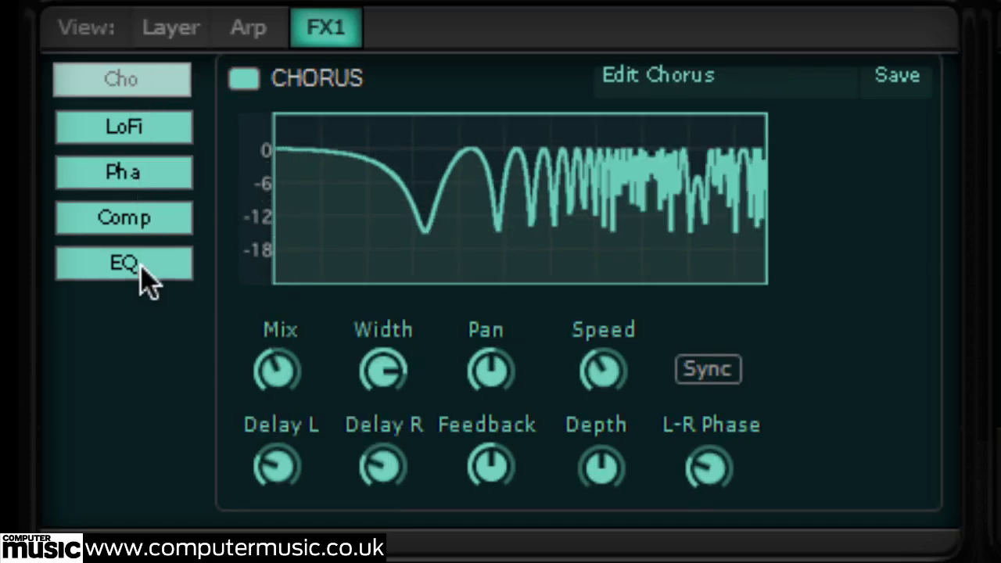
pyautogui.moveTo(145, 278); pyautogui.dragTo(148, 82)
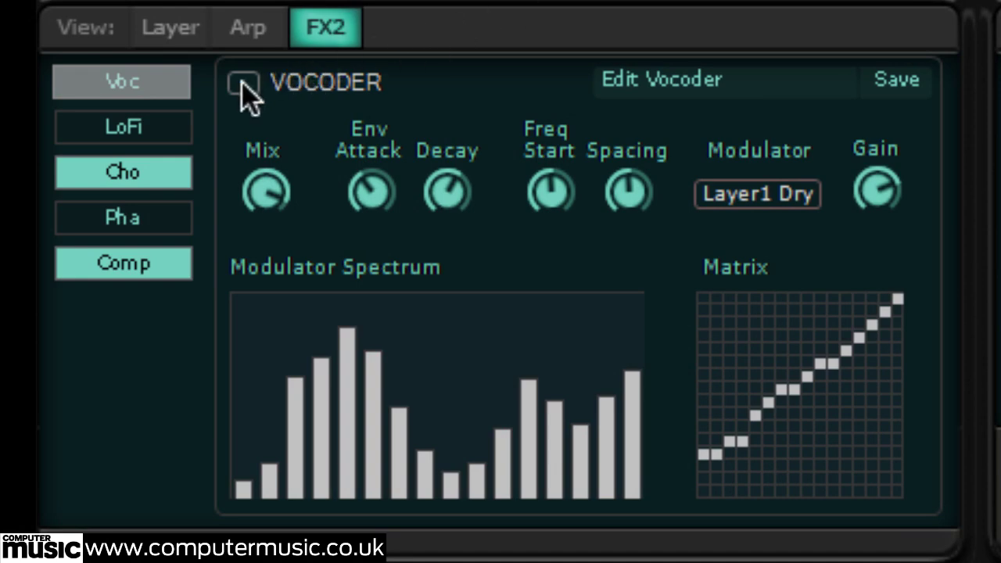
# Step: Enable the Vocoder in FX2 and move individual points in its matrix up to a scattered pattern
pyautogui.click(243, 82)
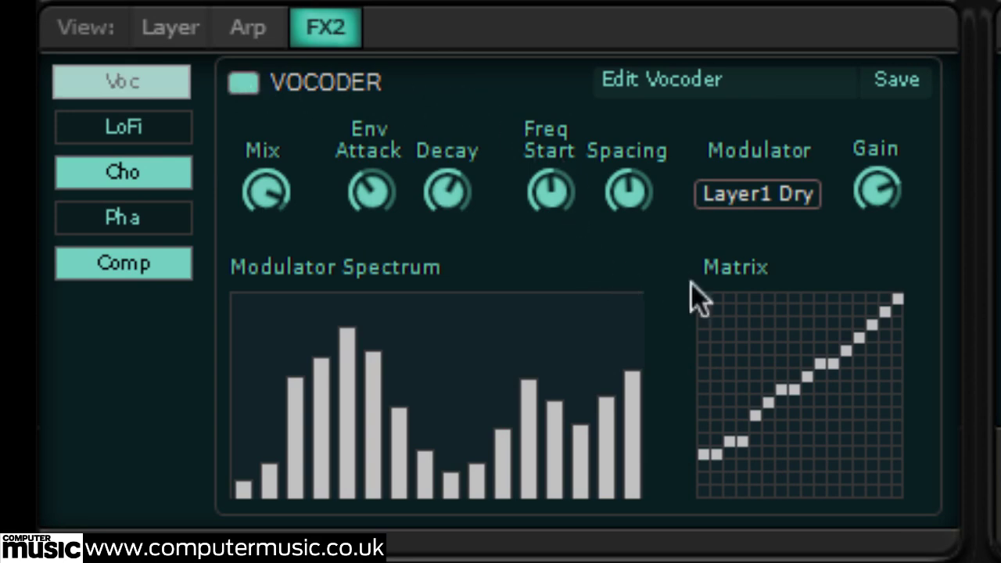
pyautogui.click(705, 389)
pyautogui.click(794, 350)
pyautogui.click(833, 325)
pyautogui.click(872, 298)
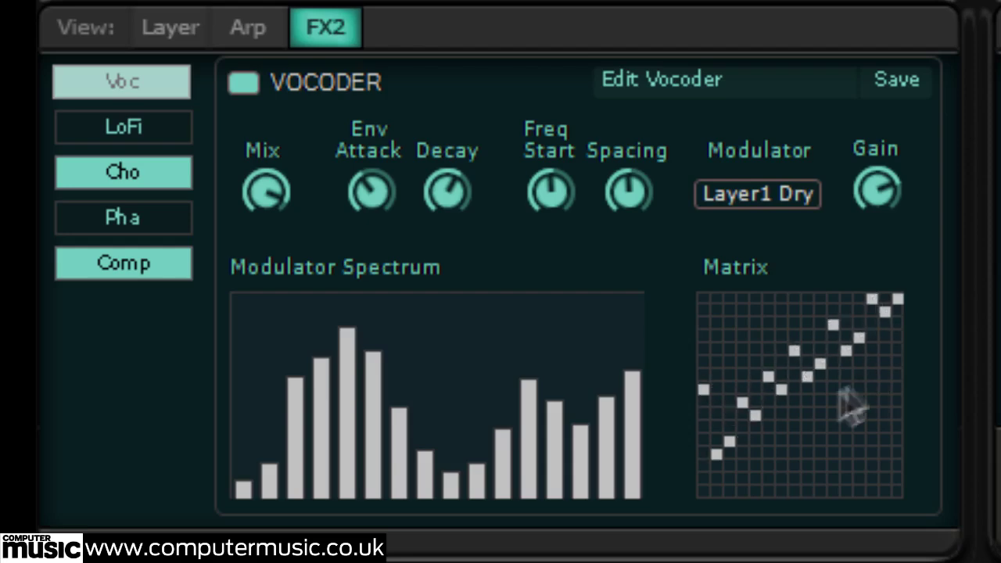
pyautogui.click(755, 324)
pyautogui.click(794, 311)
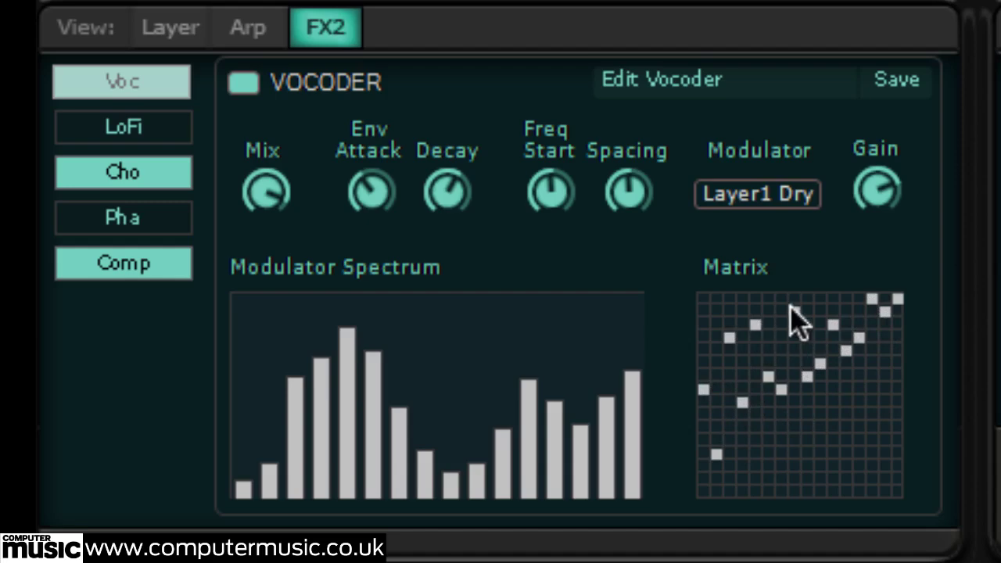
pyautogui.click(819, 298)
# Step: Redraw the Vocoder matrix as a rising stepped curve, and flatten all but its first point along one low row
pyautogui.moveTo(716, 364)
pyautogui.mouseDown()
pyautogui.moveTo(752, 364)
pyautogui.moveTo(818, 328)
pyautogui.moveTo(884, 311)
pyautogui.mouseUp()
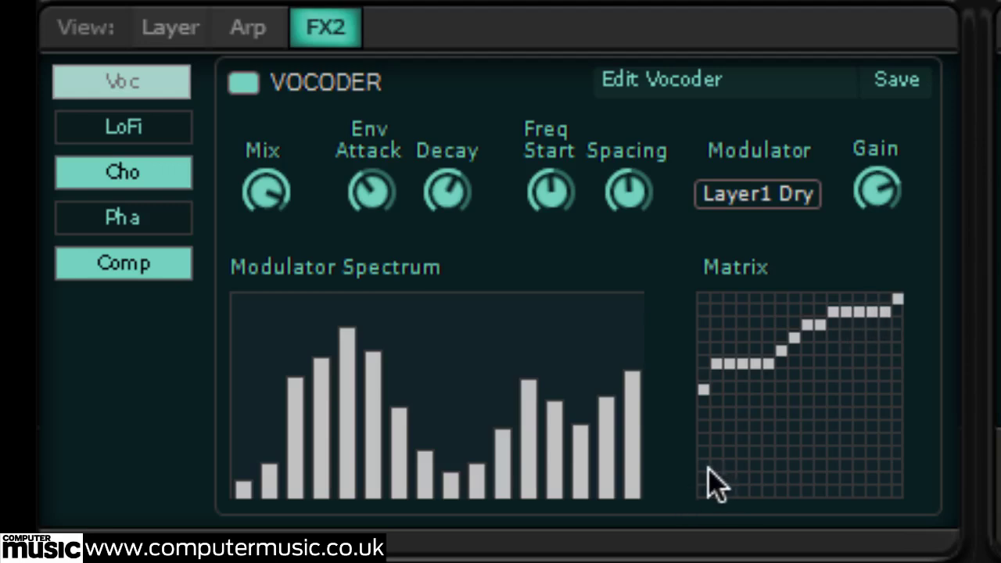
pyautogui.moveTo(712, 467); pyautogui.dragTo(772, 467)
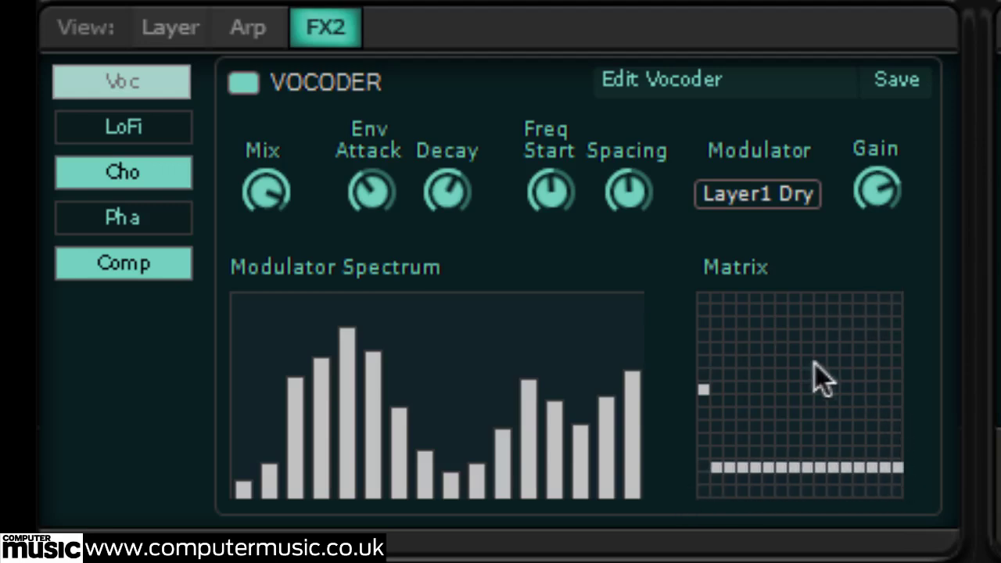
# Step: Redraw the Vocoder matrix with raised segments, and reshape it into a curve falling from the top row and dipping in the middle
pyautogui.moveTo(830, 363); pyautogui.dragTo(860, 362)
pyautogui.moveTo(753, 323); pyautogui.dragTo(787, 323)
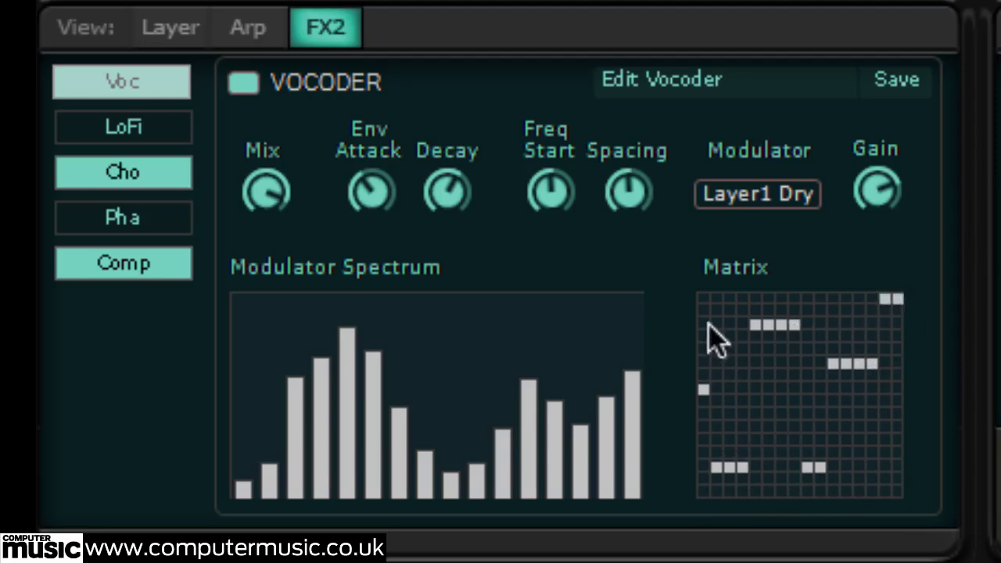
pyautogui.moveTo(701, 298); pyautogui.dragTo(843, 349)
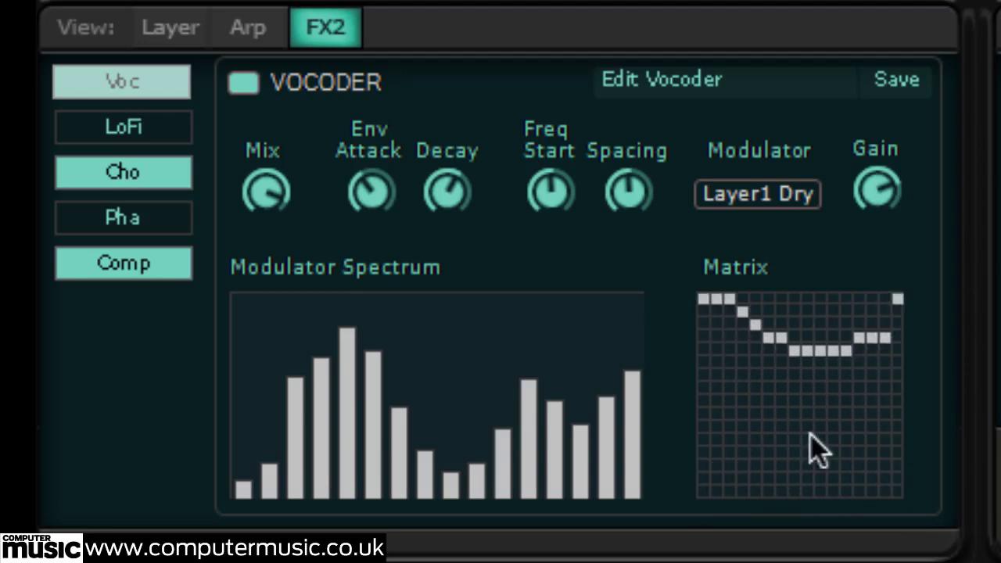
# Step: Raise bars 1, 9, 11, 14 and 15 of the modulator spectrum, zero bars 2 and 4, and redraw the matrix as a rising diagonal
pyautogui.click(241, 333)
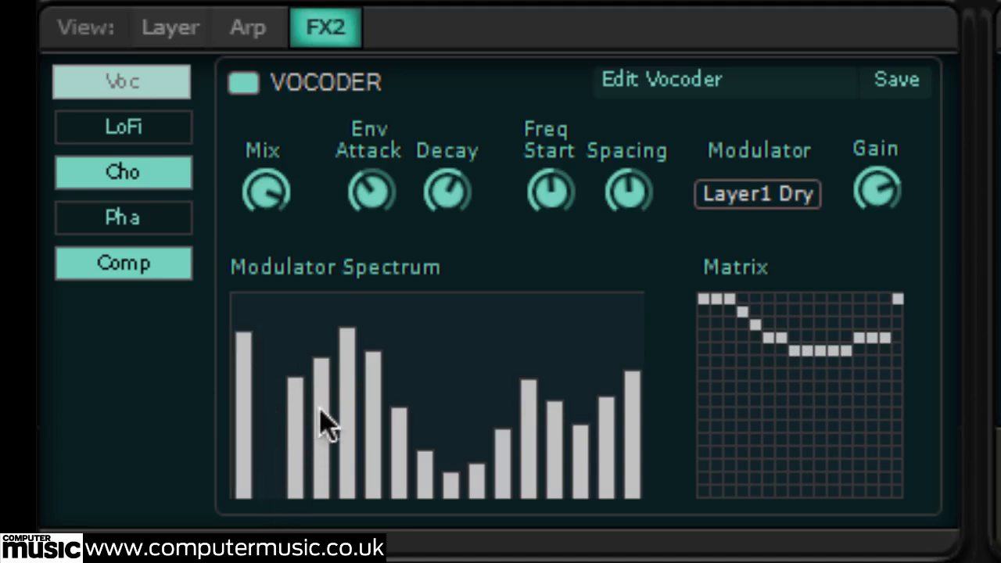
pyautogui.moveTo(326, 425); pyautogui.dragTo(327, 508)
pyautogui.click(459, 305)
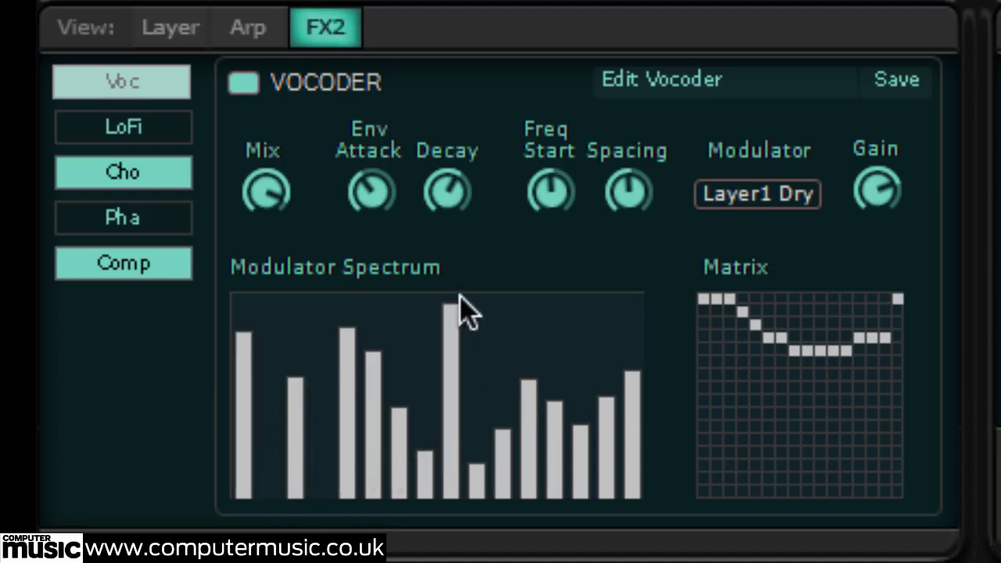
pyautogui.click(580, 317)
pyautogui.moveTo(703, 453); pyautogui.dragTo(748, 420)
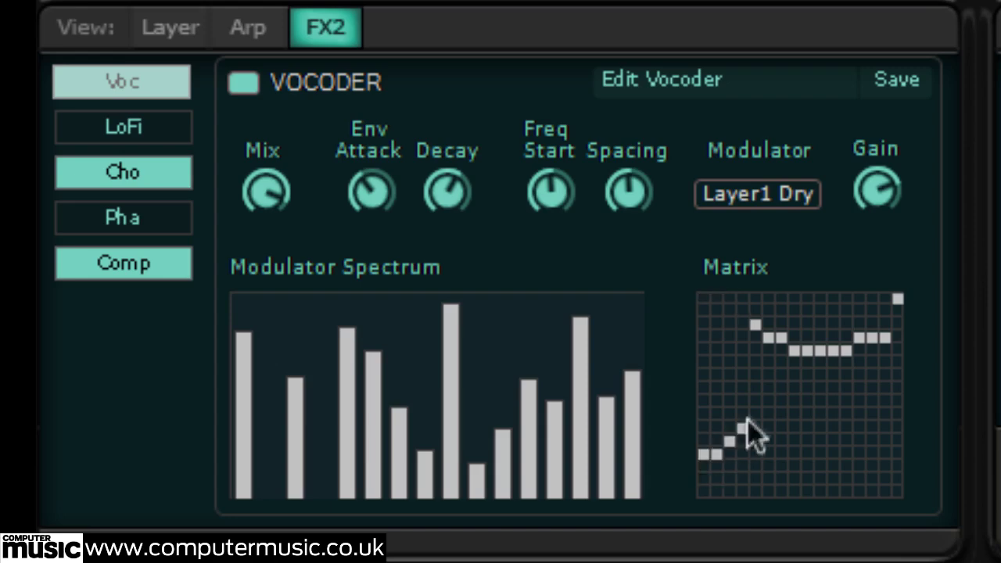
pyautogui.click(606, 318)
pyautogui.click(505, 317)
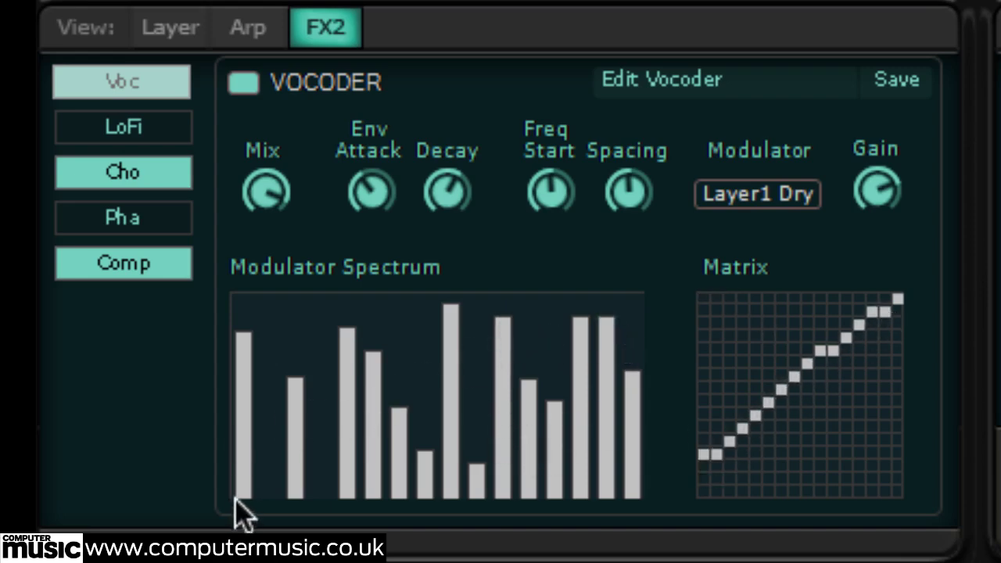
# Step: Redraw the modulator spectrum with freehand sweeps, first low across all bars, and then dipping in the middle and rising toward the high bands
pyautogui.moveTo(242, 508); pyautogui.dragTo(637, 479)
pyautogui.moveTo(238, 338)
pyautogui.mouseDown()
pyautogui.moveTo(235, 327)
pyautogui.moveTo(316, 408)
pyautogui.mouseUp()
pyautogui.moveTo(406, 451)
pyautogui.mouseDown()
pyautogui.moveTo(553, 402)
pyautogui.moveTo(637, 317)
pyautogui.mouseUp()
pyautogui.moveTo(432, 313); pyautogui.dragTo(614, 318)
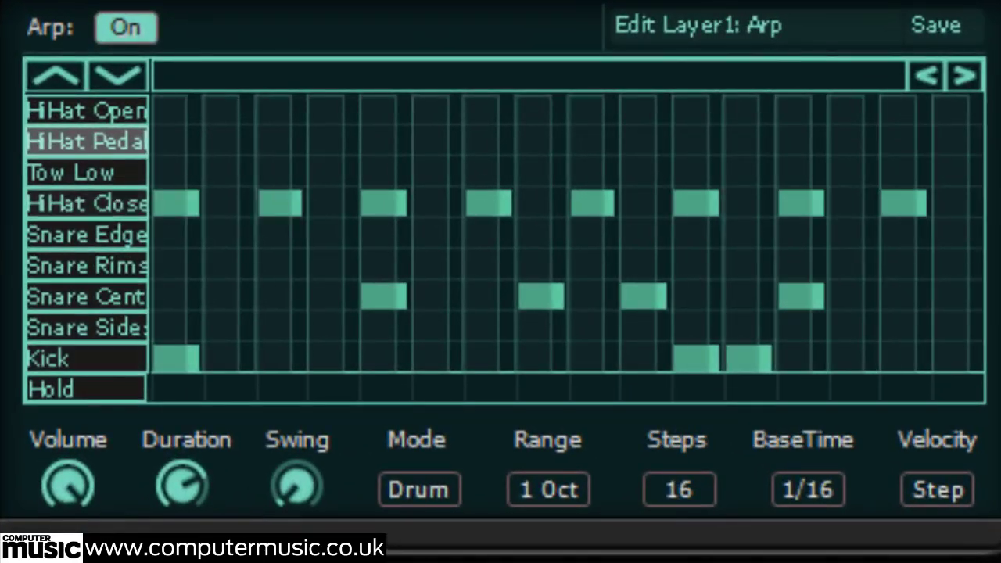
# Step: Set the arpeggiator mode to DrumKit, add a kick on step 3, and replace the Snare Center hit on step 13 with Snare Edge
pyautogui.click(422, 491)
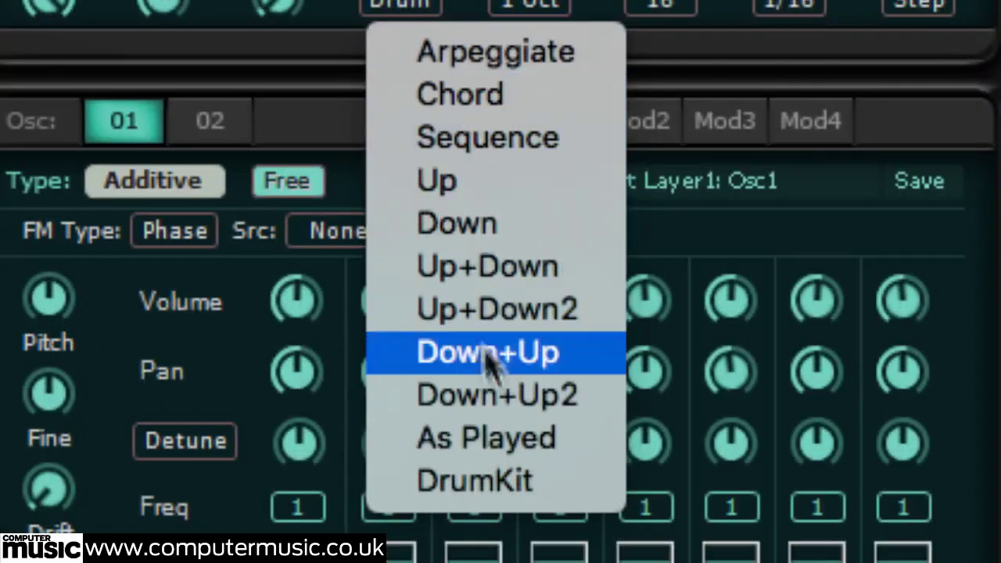
pyautogui.click(516, 473)
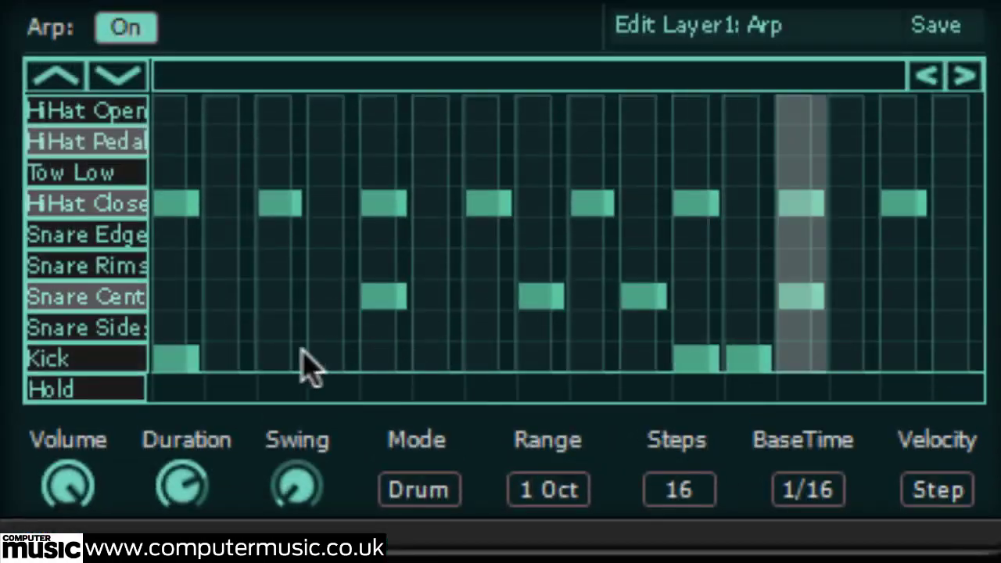
pyautogui.click(275, 357)
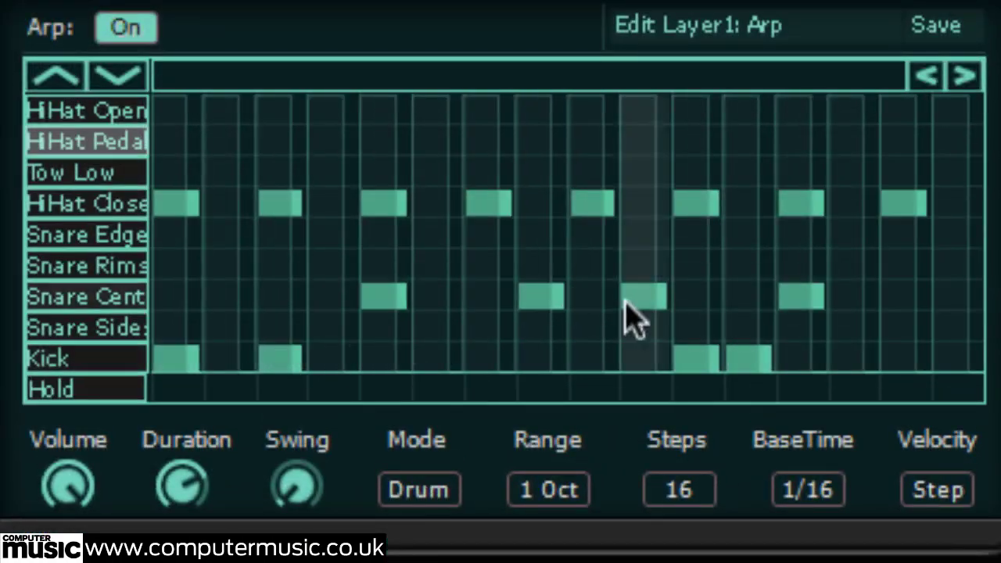
pyautogui.click(791, 294)
pyautogui.click(793, 232)
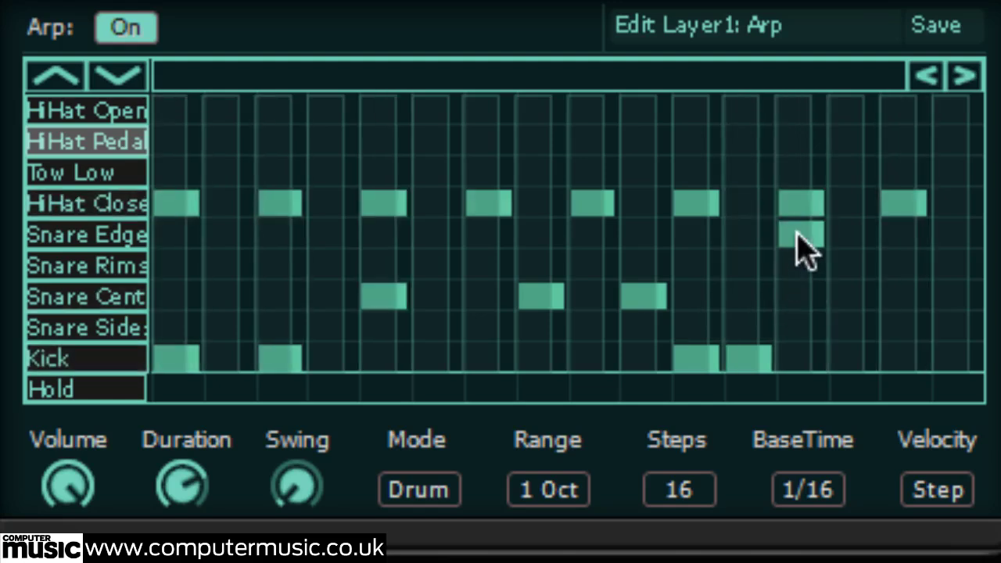
# Step: Add an open hi-hat on step 16 and kicks on steps 7 and 16, and try the Swing at about centre before returning it to minimum
pyautogui.click(955, 113)
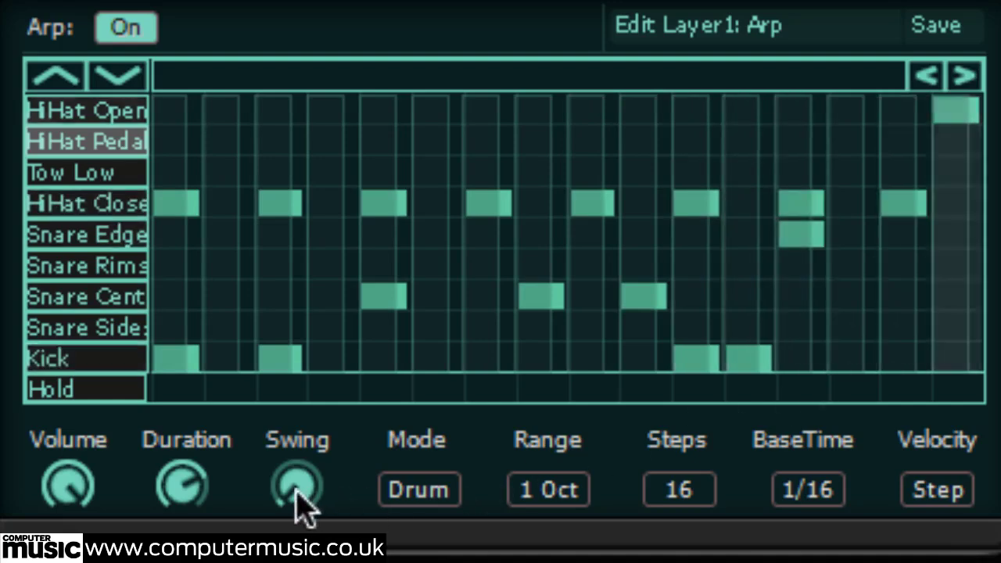
pyautogui.click(473, 355)
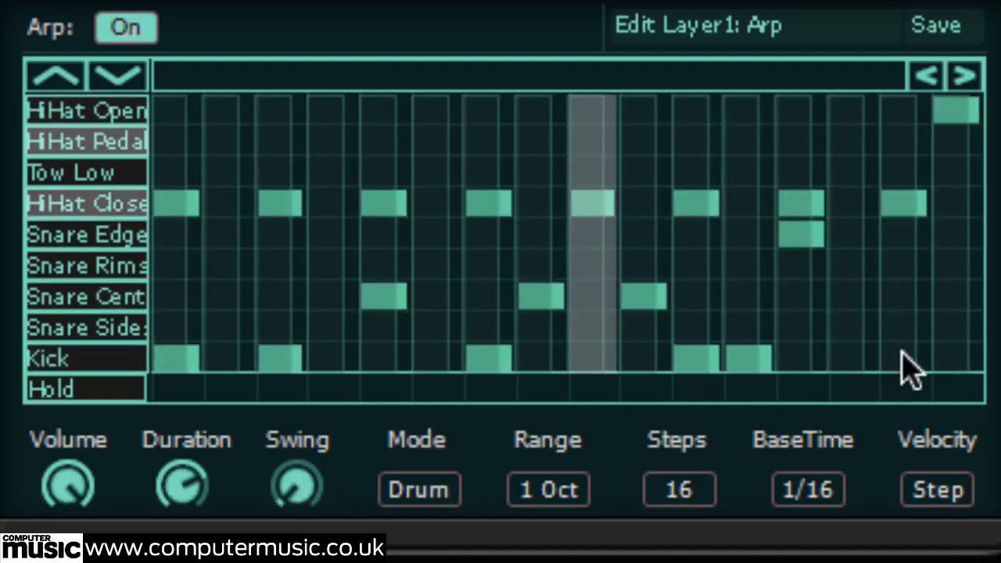
pyautogui.click(942, 360)
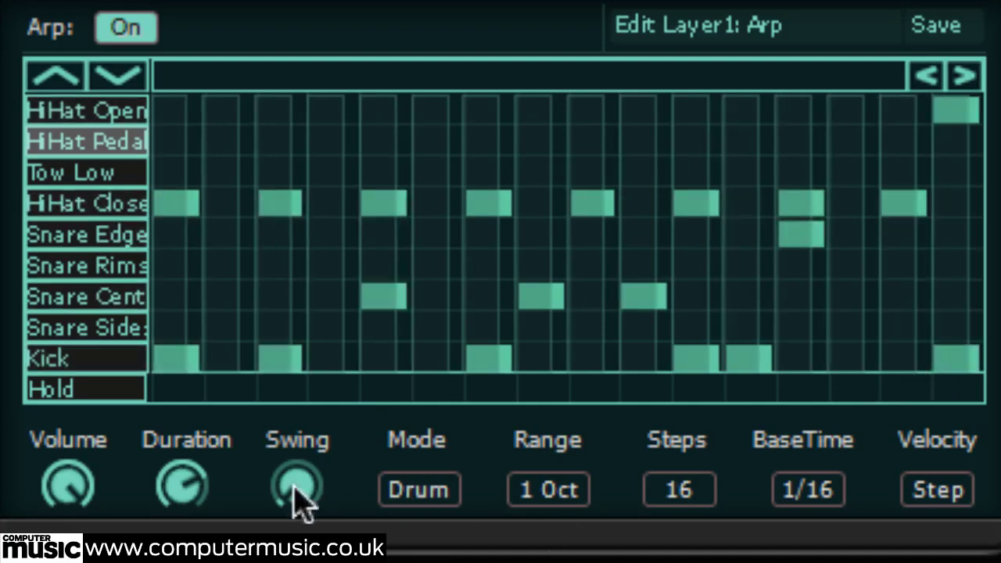
pyautogui.moveTo(291, 485); pyautogui.dragTo(295, 477)
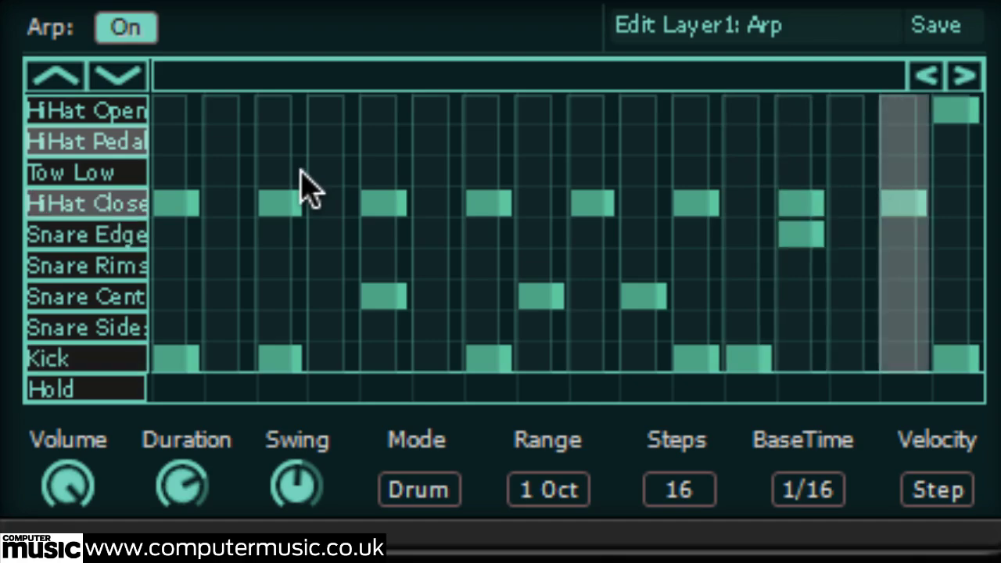
pyautogui.moveTo(297, 422); pyautogui.dragTo(297, 469)
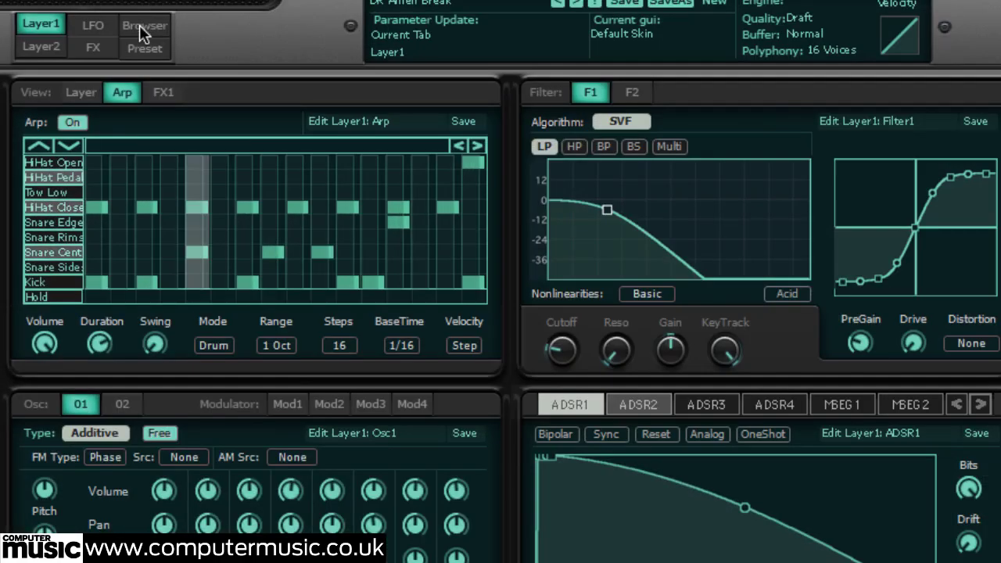
# Step: Open the preset browser and audition drum presets including DR Cuban Beat Cascara 2-3 Clave Fast and DR Disco 1
pyautogui.click(144, 33)
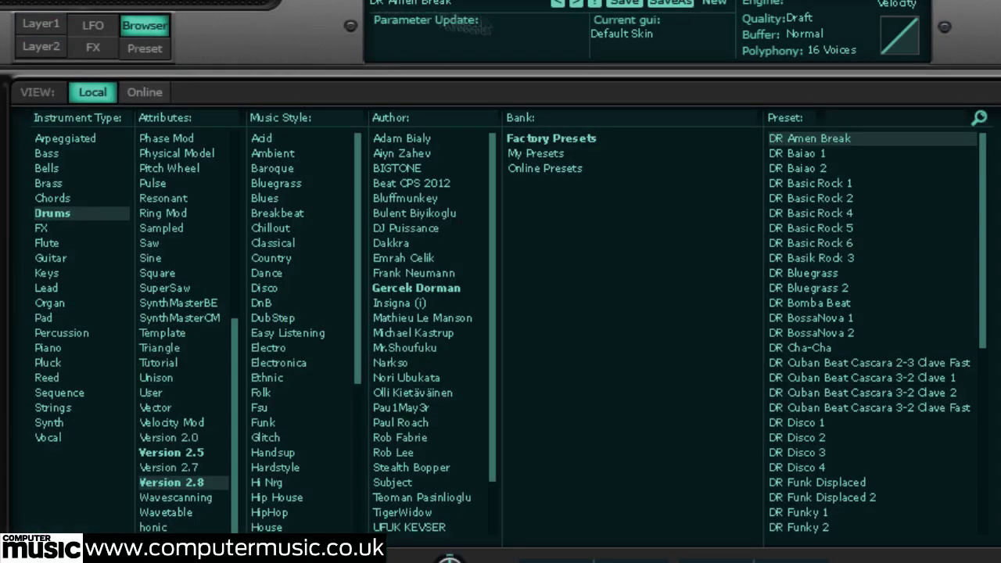
pyautogui.click(826, 244)
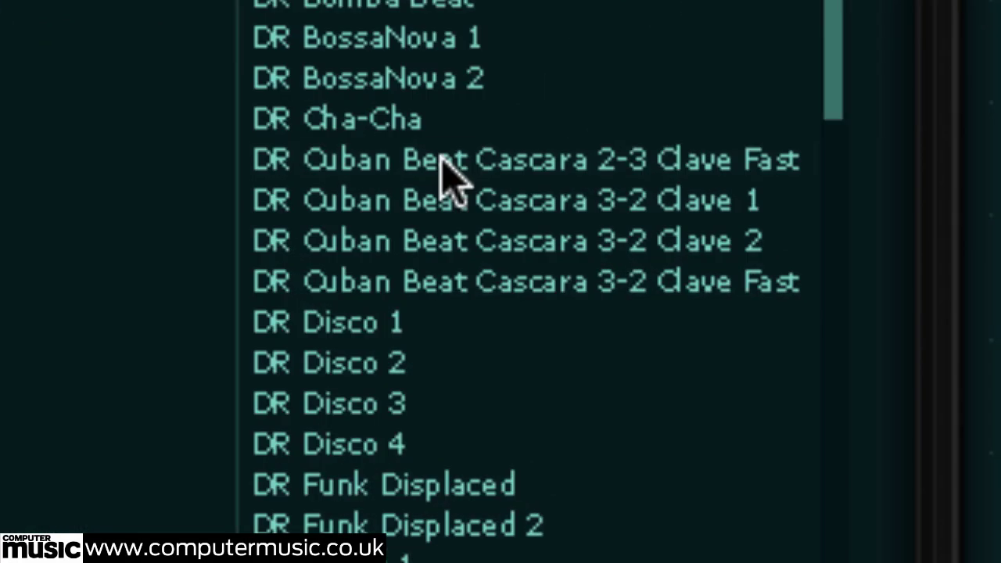
pyautogui.click(839, 364)
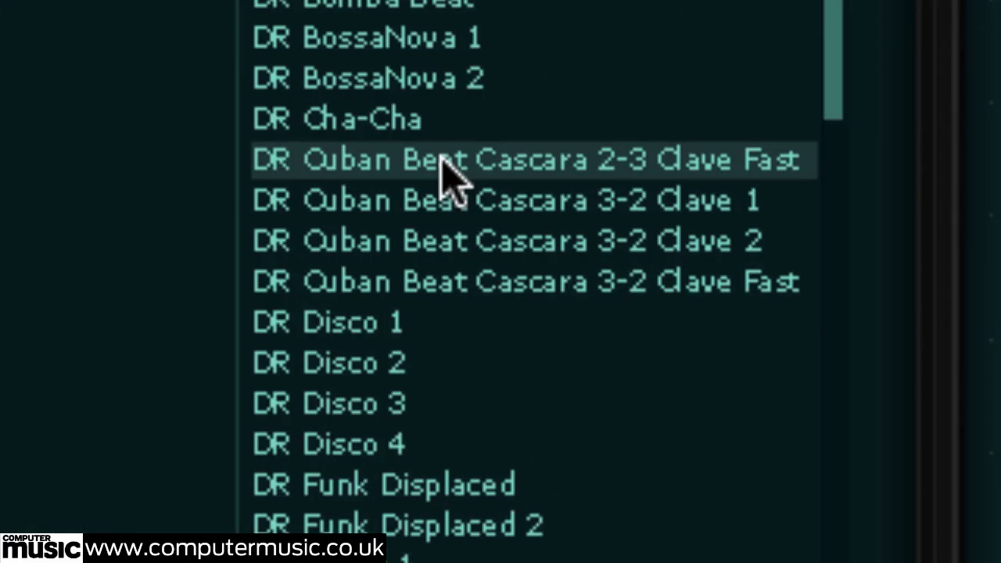
pyautogui.click(403, 321)
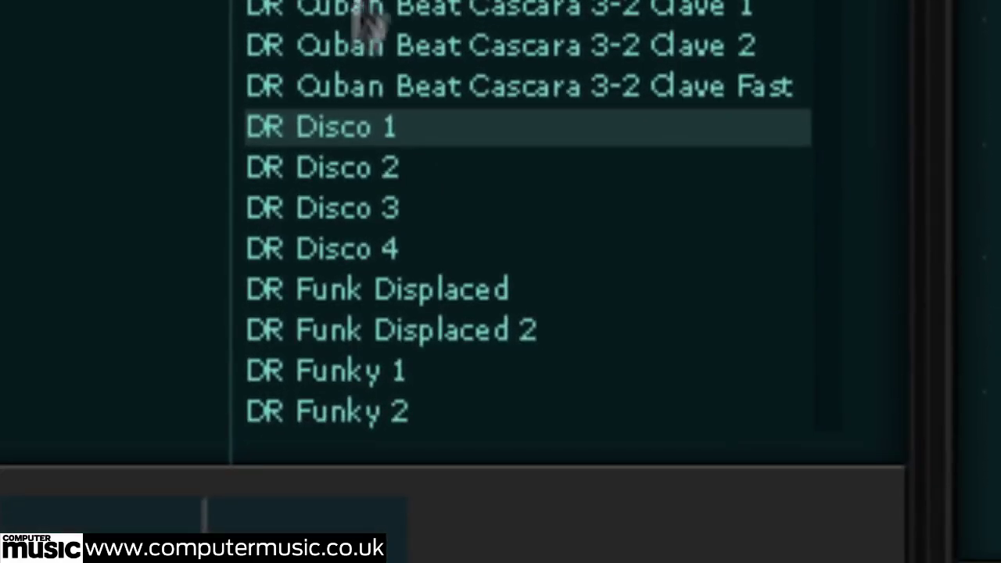
pyautogui.click(395, 484)
# Step: Audition the drum presets DR Samba, DR Hip-Hop Rap and DR Jungle G1 further down the preset list
pyautogui.scroll(-5, 416, 179)
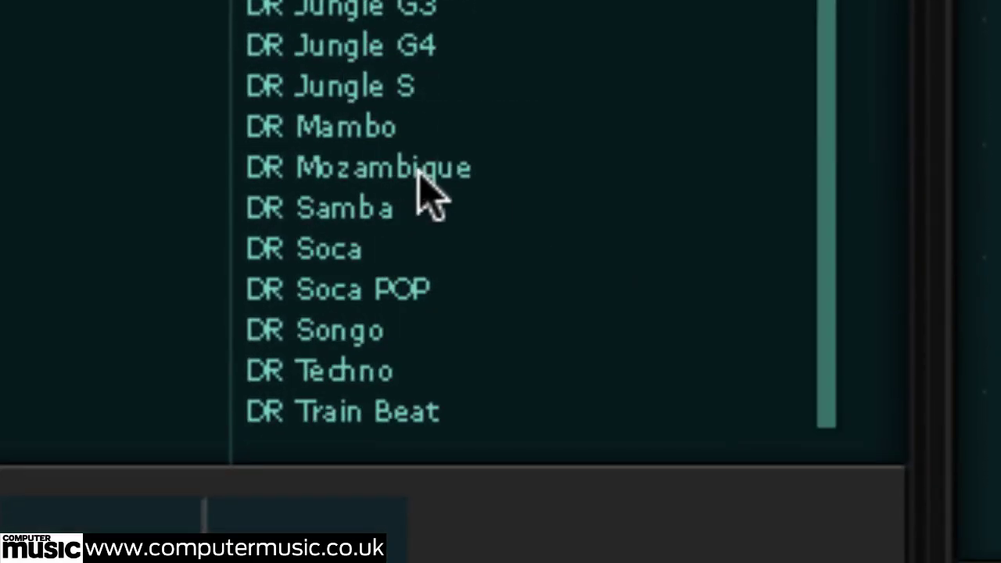
pyautogui.click(365, 205)
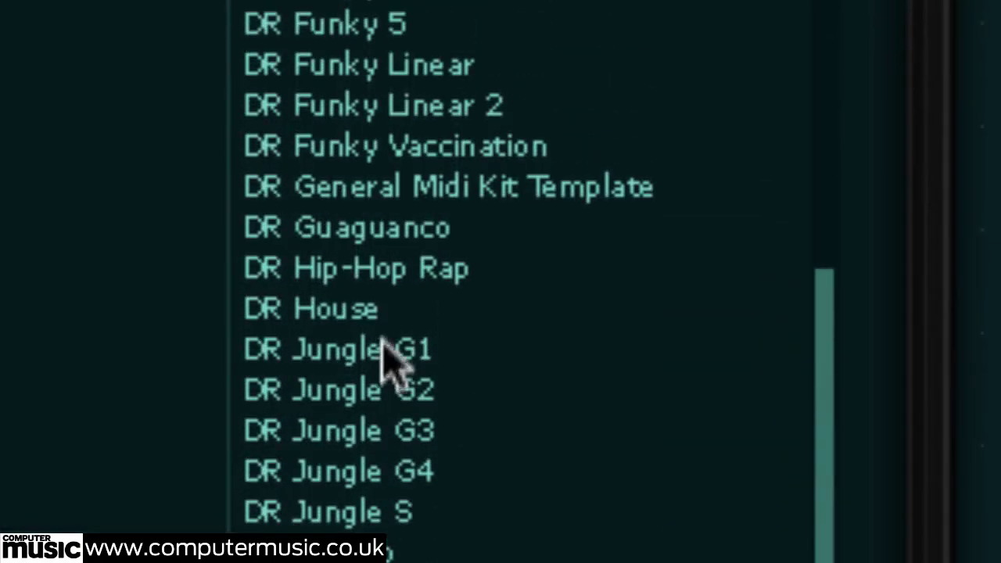
pyautogui.click(405, 269)
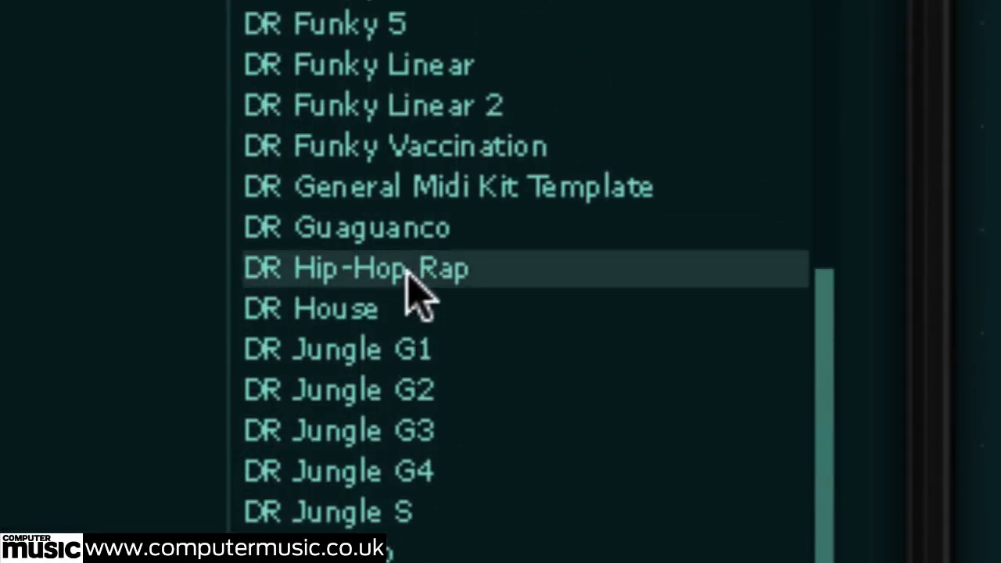
pyautogui.click(384, 343)
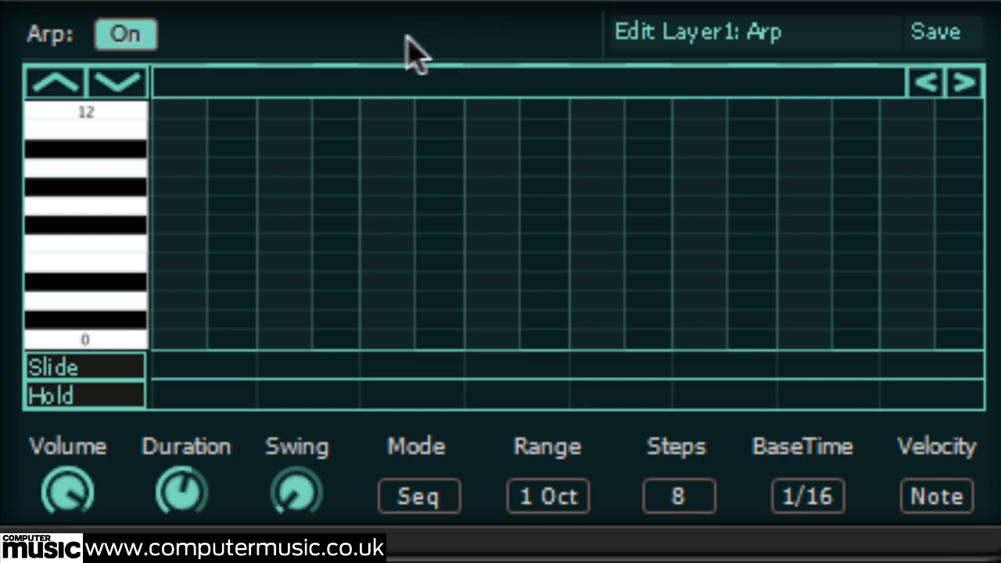
# Step: Arm Layer 1's arpeggiator for recording, and switch the layer's voices to Poly and back to Mono
pyautogui.click(123, 40)
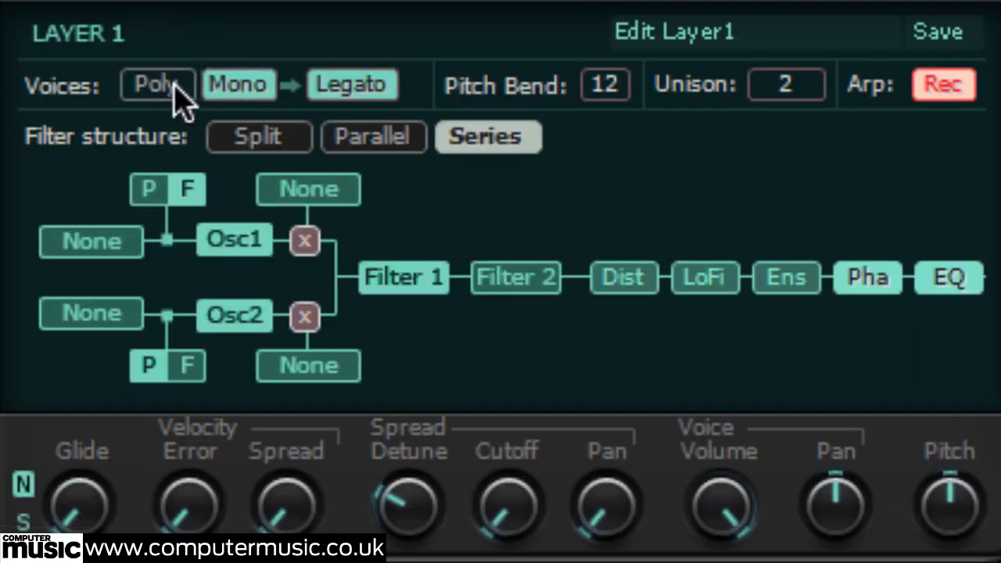
pyautogui.click(169, 84)
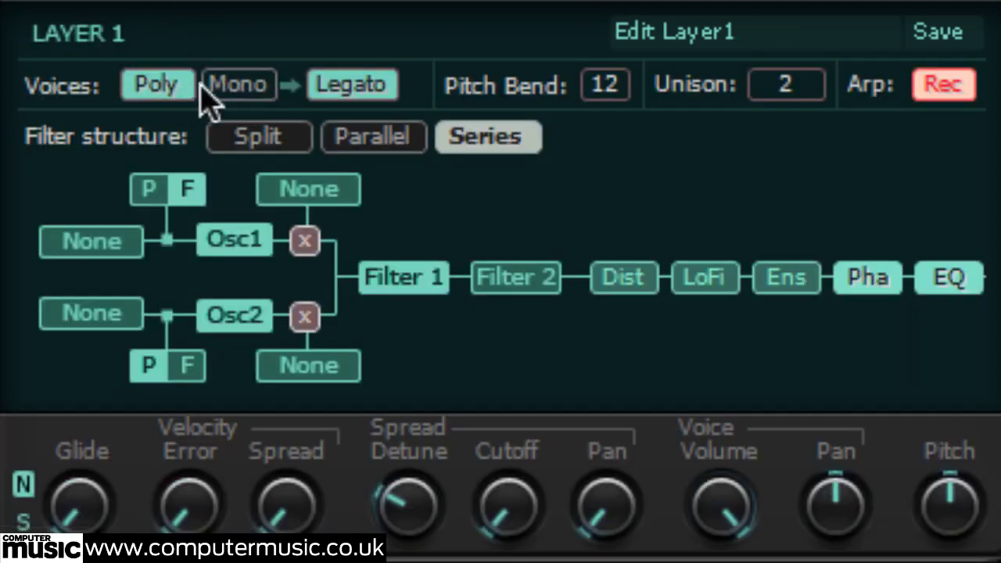
pyautogui.click(234, 86)
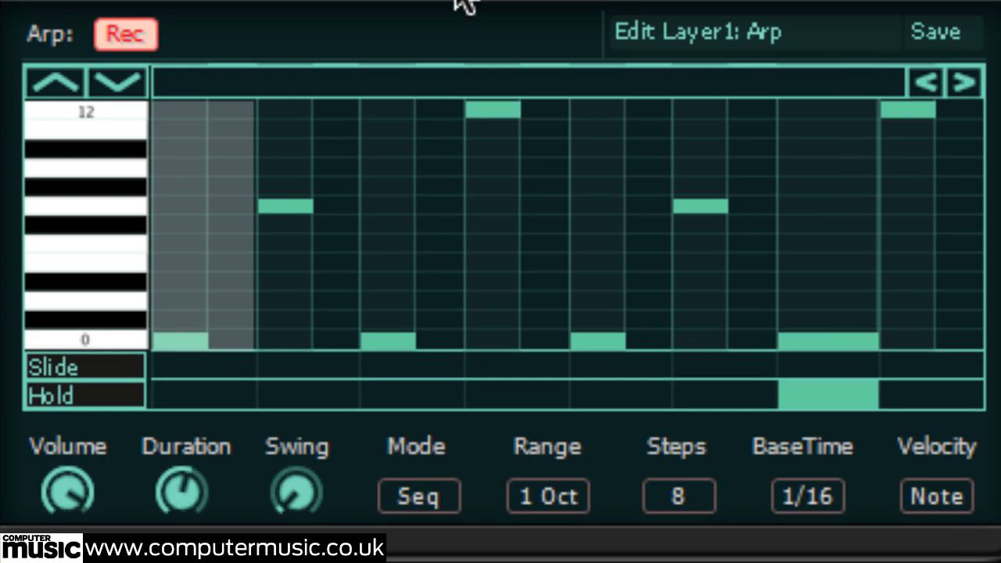
# Step: Switch the arpeggiator from Rec to On, and choose "Don't update number of steps" in its recording options
pyautogui.click(133, 35)
pyautogui.click(142, 40)
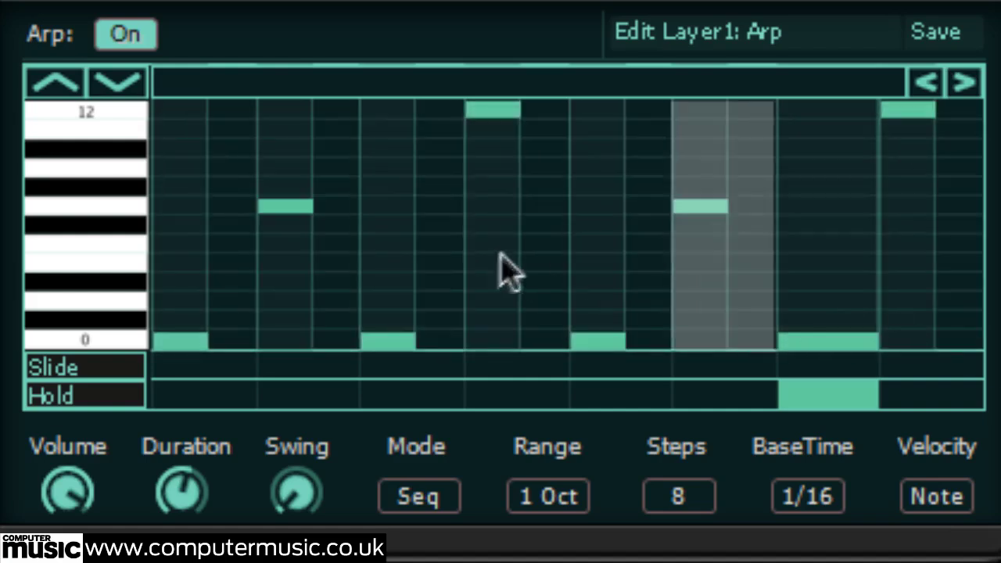
pyautogui.rightClick(531, 235)
pyautogui.moveTo(375, 281)
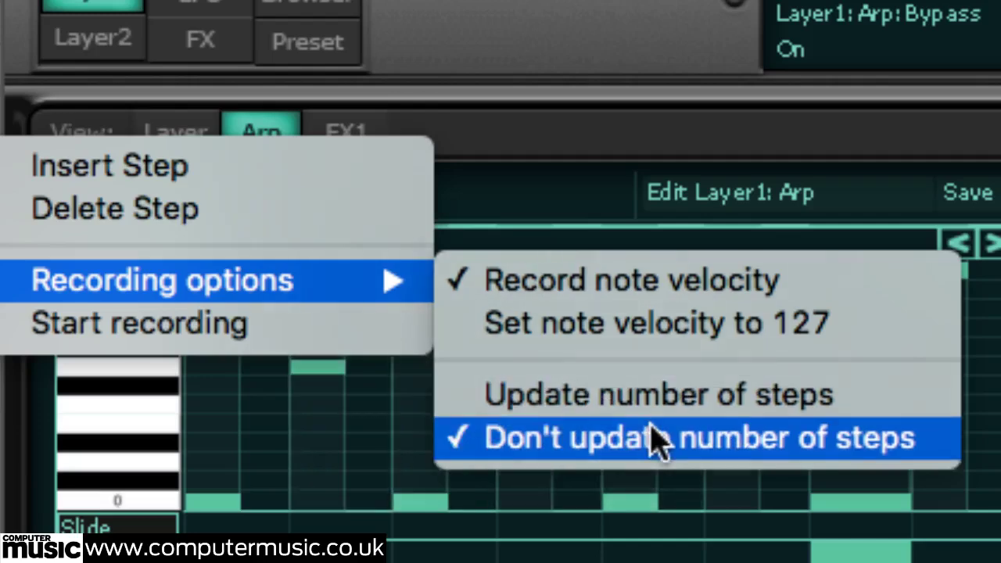
pyautogui.click(661, 418)
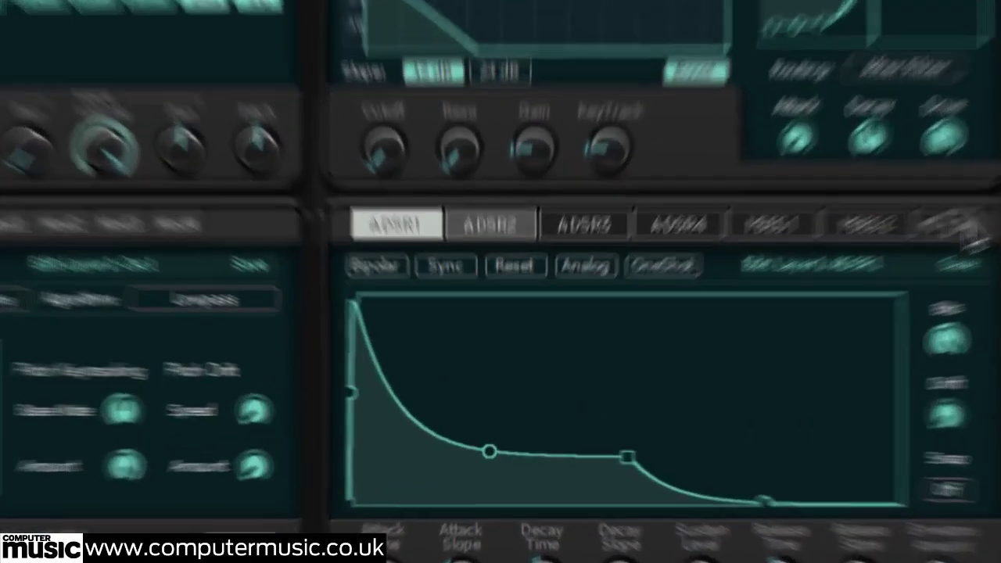
# Step: Show Voice LFO 1 and assign it as a modulation source to Layer 1's voice Pitch and voice Pan
pyautogui.click(756, 321)
pyautogui.click(991, 193)
pyautogui.click(835, 204)
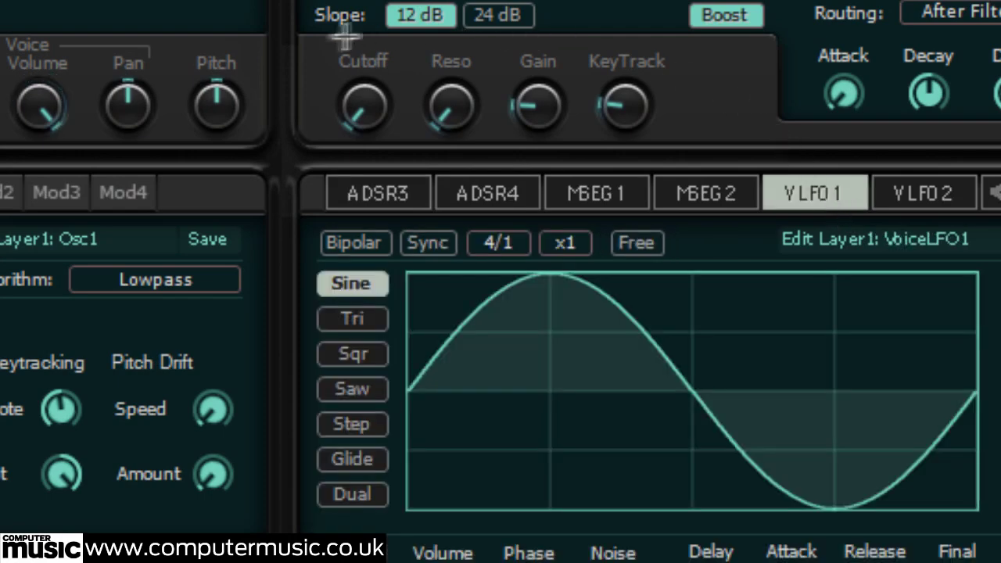
pyautogui.moveTo(223, 102); pyautogui.dragTo(223, 96)
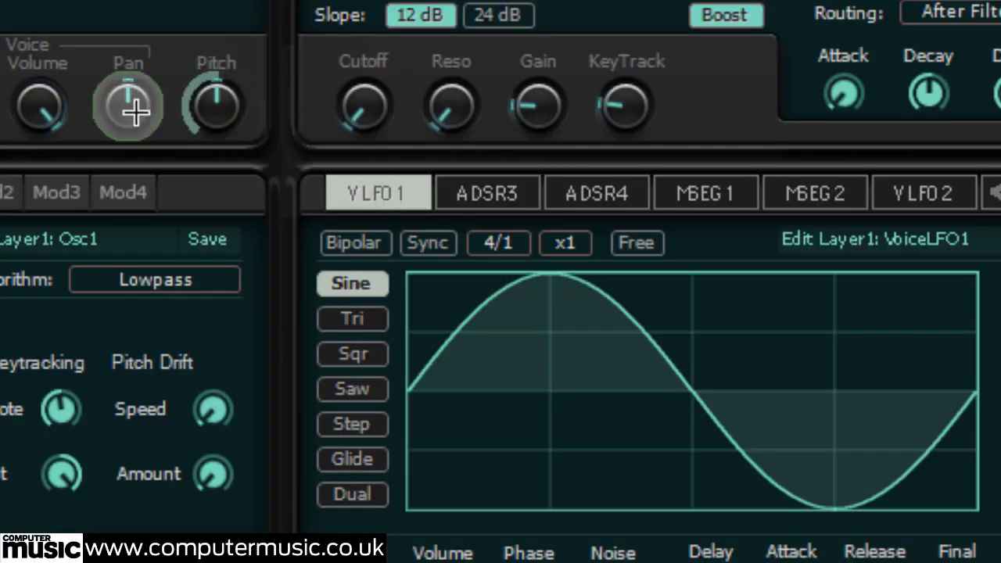
pyautogui.moveTo(123, 100); pyautogui.dragTo(146, 83)
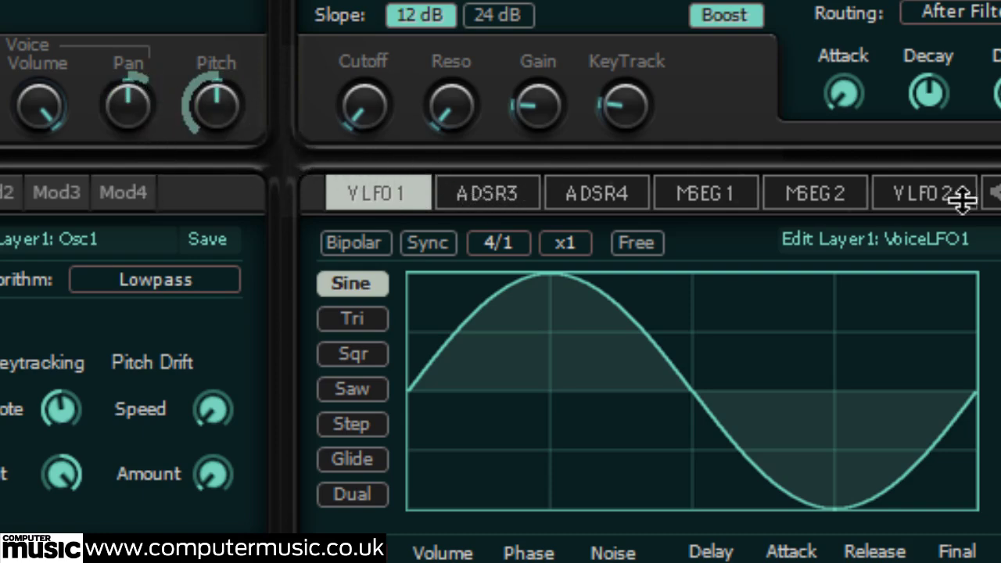
pyautogui.scroll(2, 930, 200)
pyautogui.scroll(-1, 920, 201)
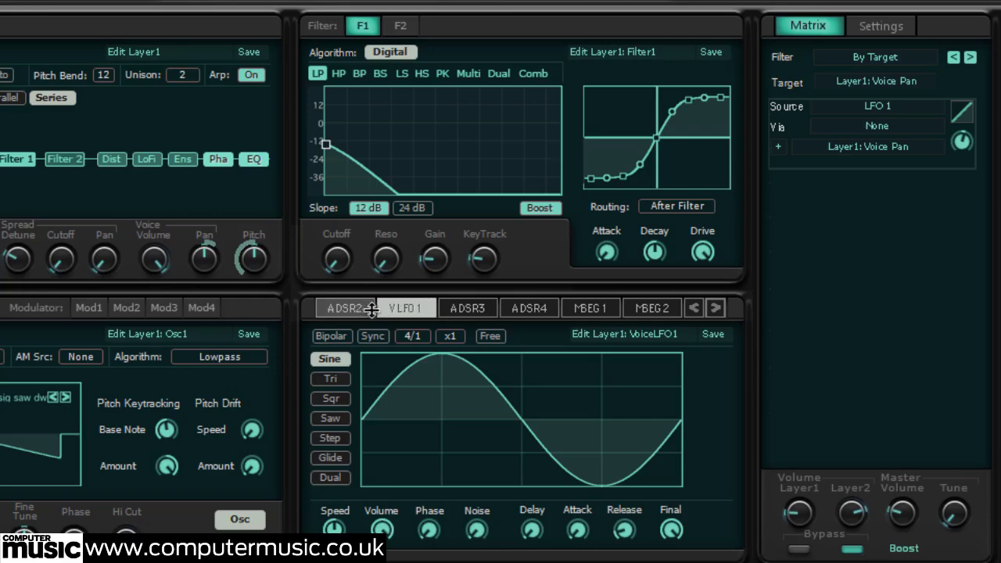
pyautogui.scroll(1, 371, 310)
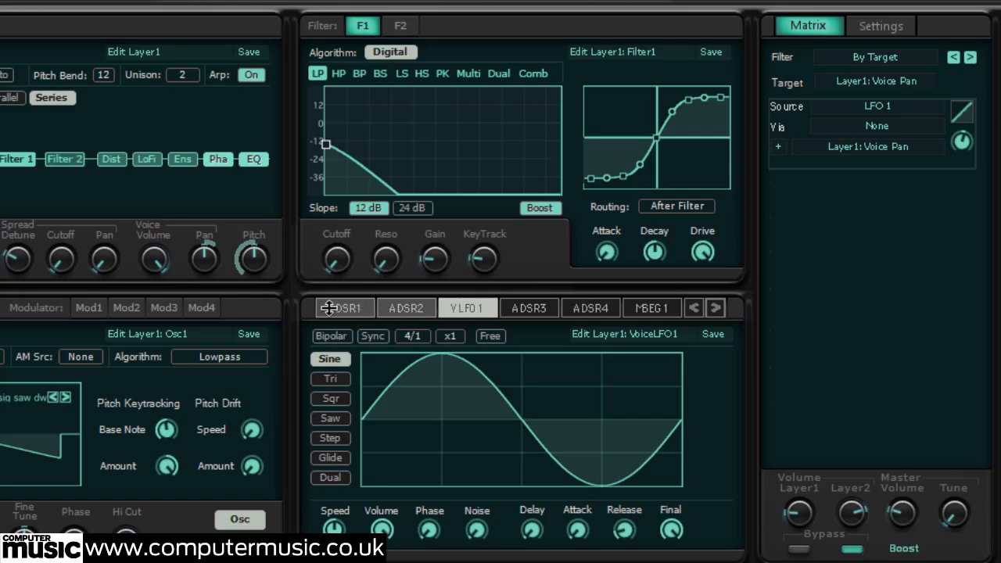
# Step: View the modulation routings of ADSR 1, ADSR 2 and Voice LFO 1, and those targeting Layer 1's voice Pitch
pyautogui.click(340, 311)
pyautogui.click(412, 311)
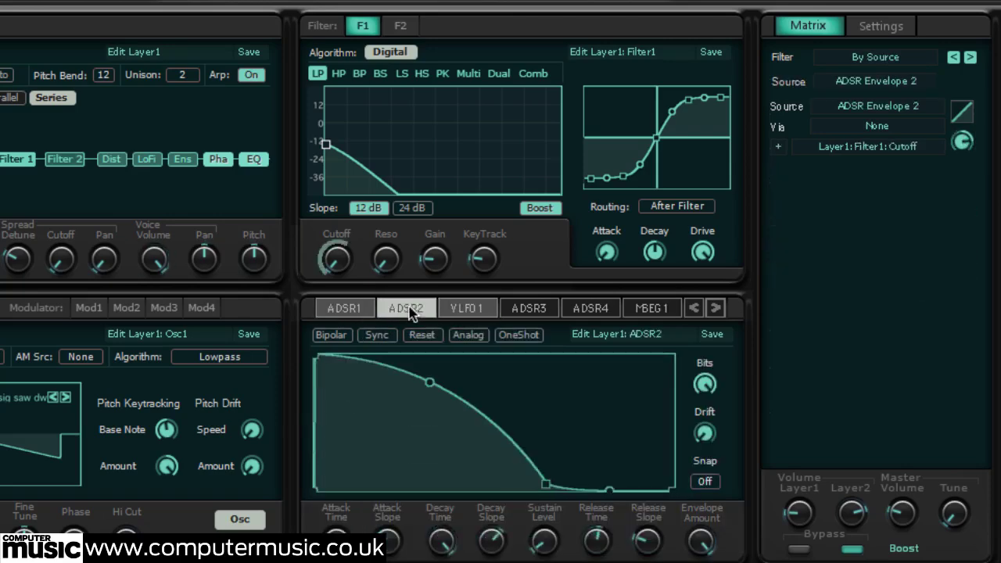
pyautogui.click(476, 308)
pyautogui.click(412, 310)
pyautogui.click(464, 310)
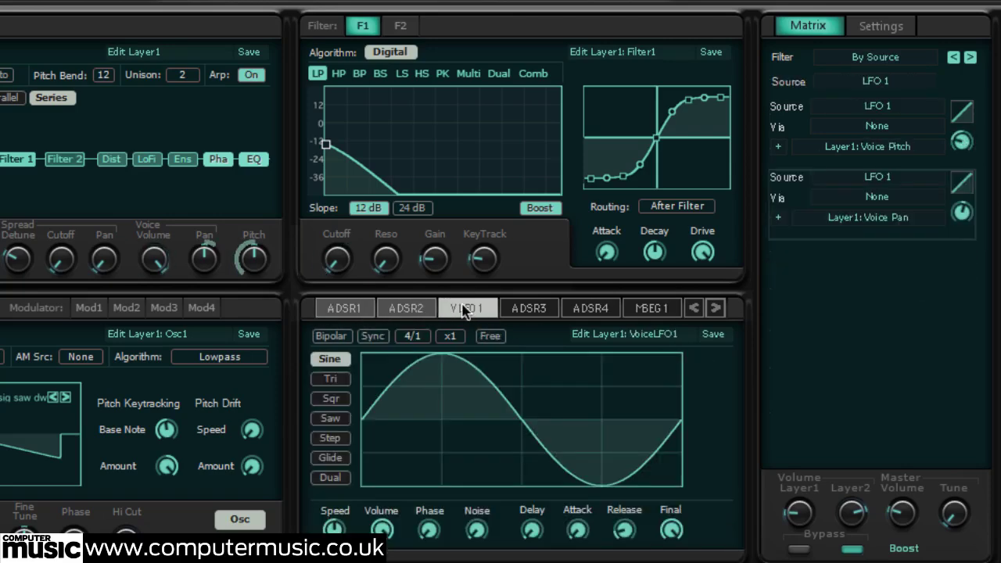
pyautogui.click(236, 253)
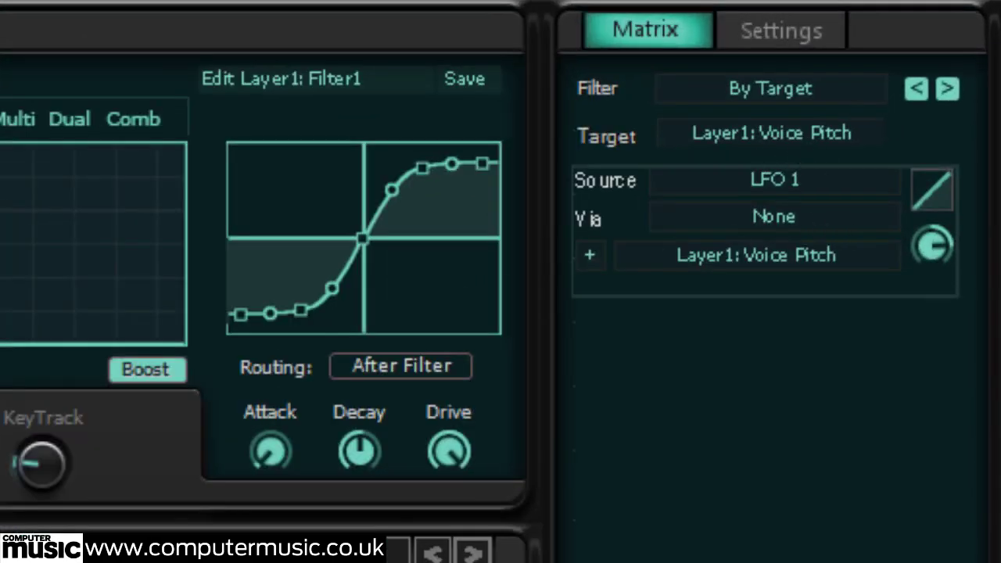
# Step: Set the Via of the LFO 1 to Voice Pitch routing to CC01-ModWheel, and return it to None
pyautogui.click(777, 210)
pyautogui.moveTo(779, 283)
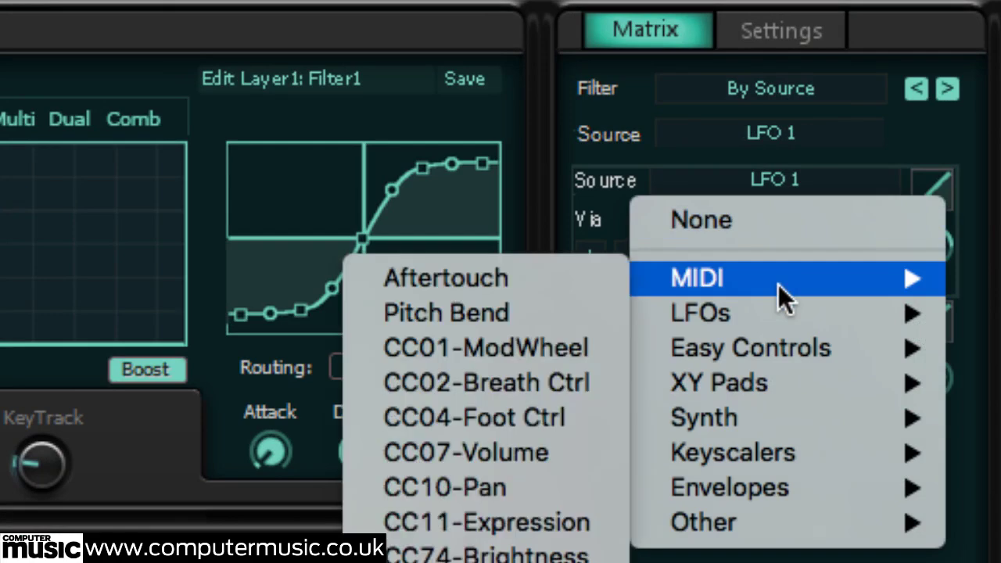
pyautogui.click(537, 346)
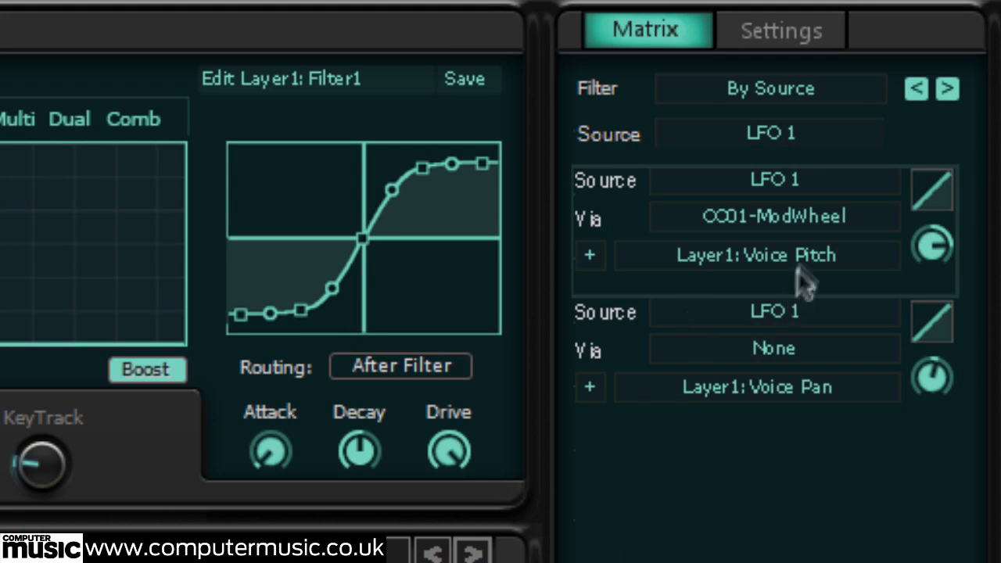
pyautogui.click(799, 219)
pyautogui.click(791, 222)
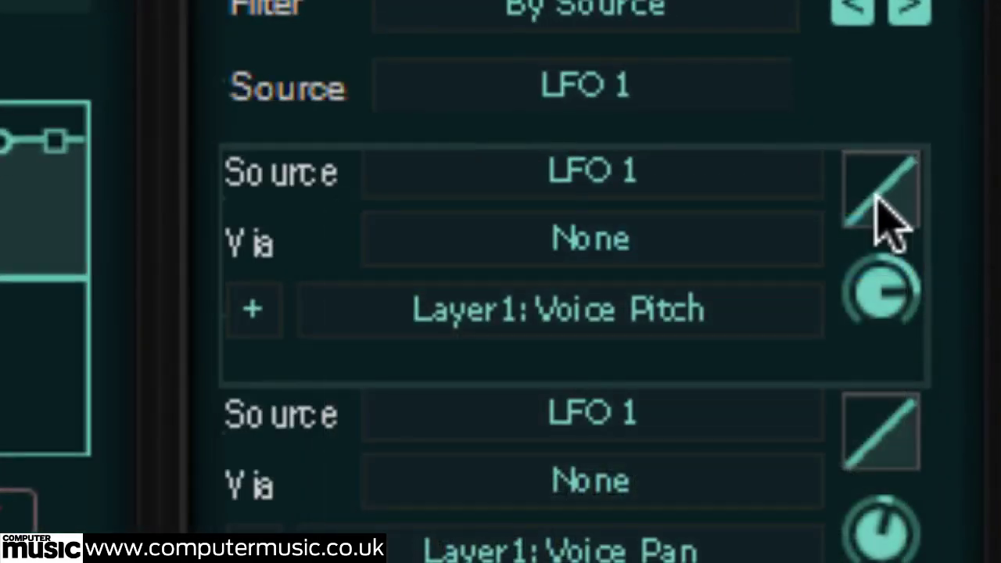
# Step: Bend the response curve of the LFO 1 to Voice Pitch routing both ways, straighten it again, and adjust the routing's depth
pyautogui.moveTo(875, 196); pyautogui.dragTo(894, 216)
pyautogui.moveTo(906, 233); pyautogui.dragTo(891, 156)
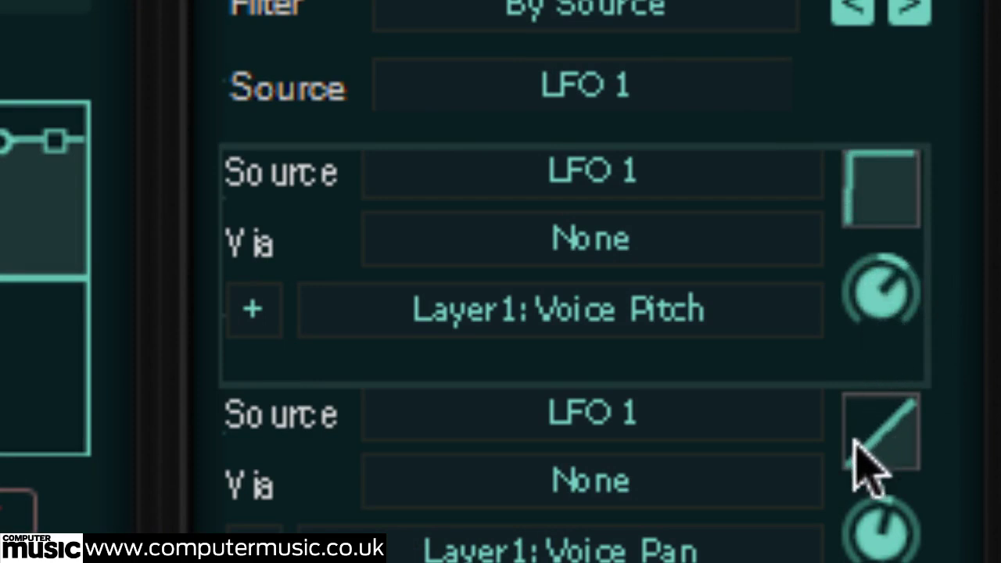
pyautogui.moveTo(853, 163); pyautogui.dragTo(978, 449)
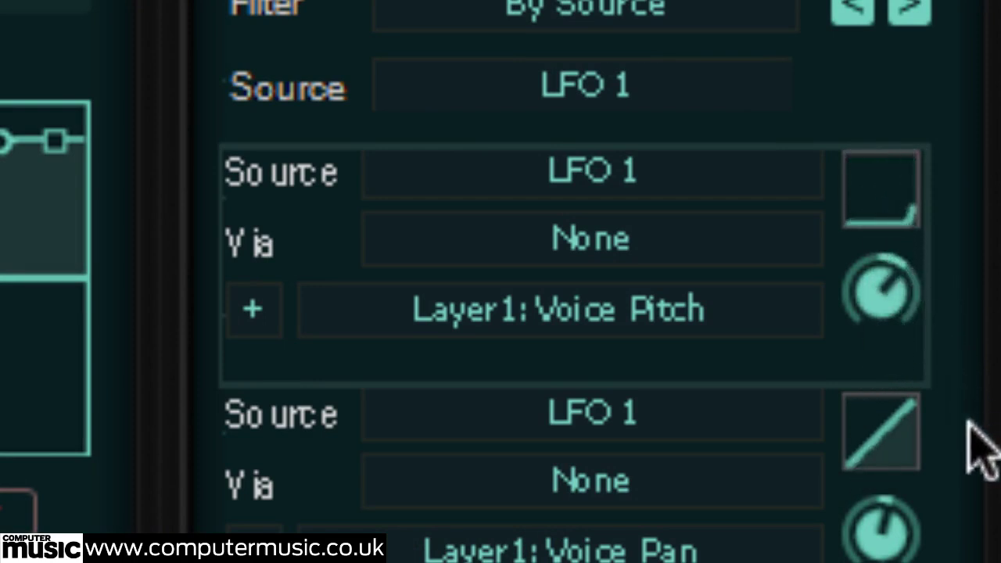
pyautogui.moveTo(956, 355); pyautogui.dragTo(954, 273)
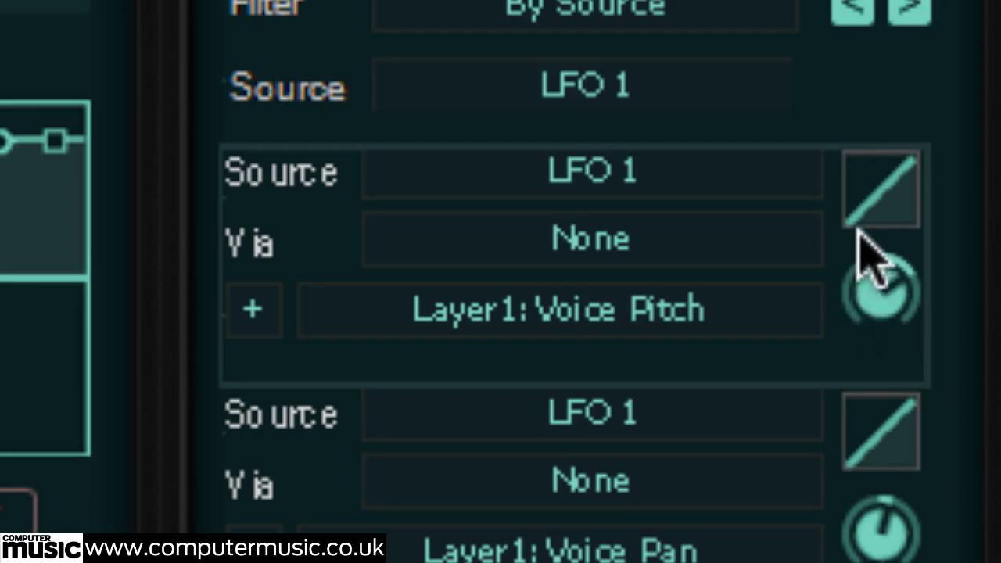
pyautogui.moveTo(866, 266); pyautogui.dragTo(899, 562)
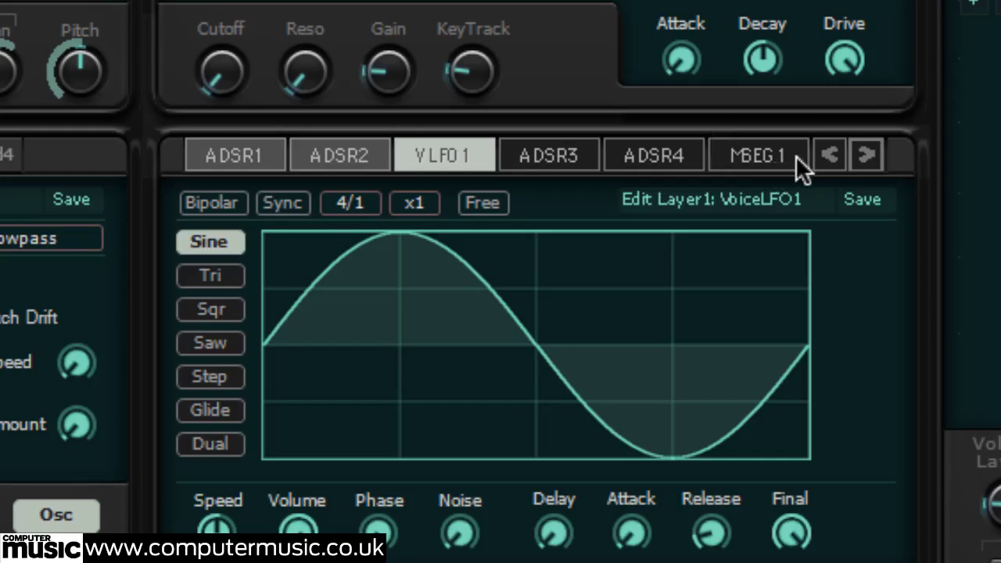
# Step: Browse the full list of modulators, and view the editors for 2D Envelope 1 and Key Scaler 4
pyautogui.click(863, 156)
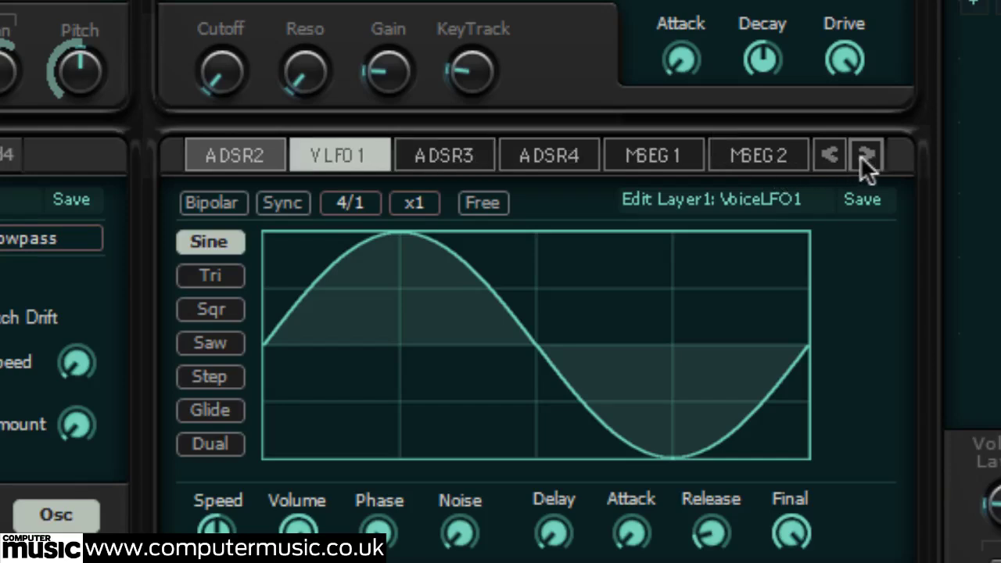
pyautogui.scroll(-7, 768, 163)
pyautogui.scroll(-6, 768, 161)
pyautogui.scroll(14, 768, 160)
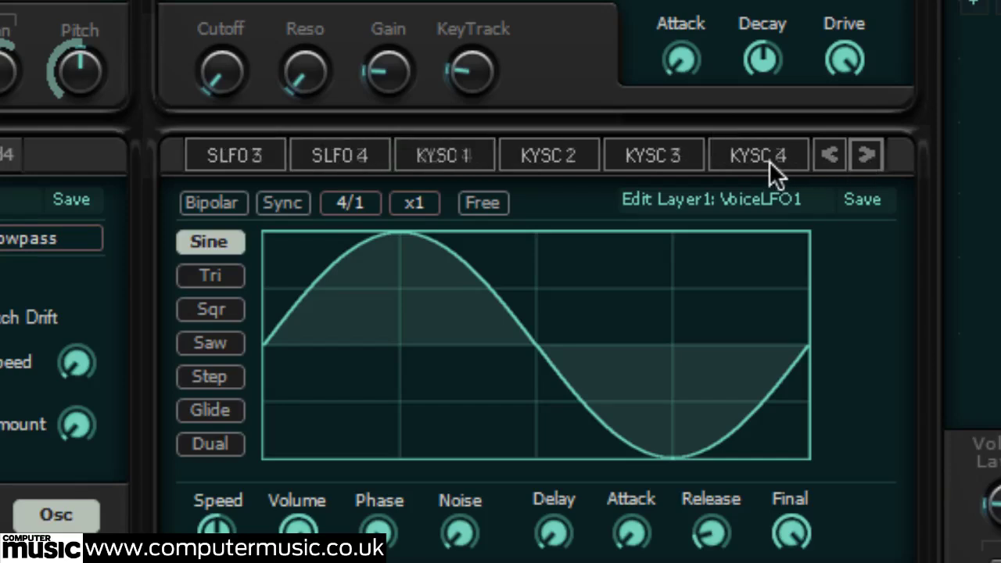
pyautogui.scroll(-14, 769, 161)
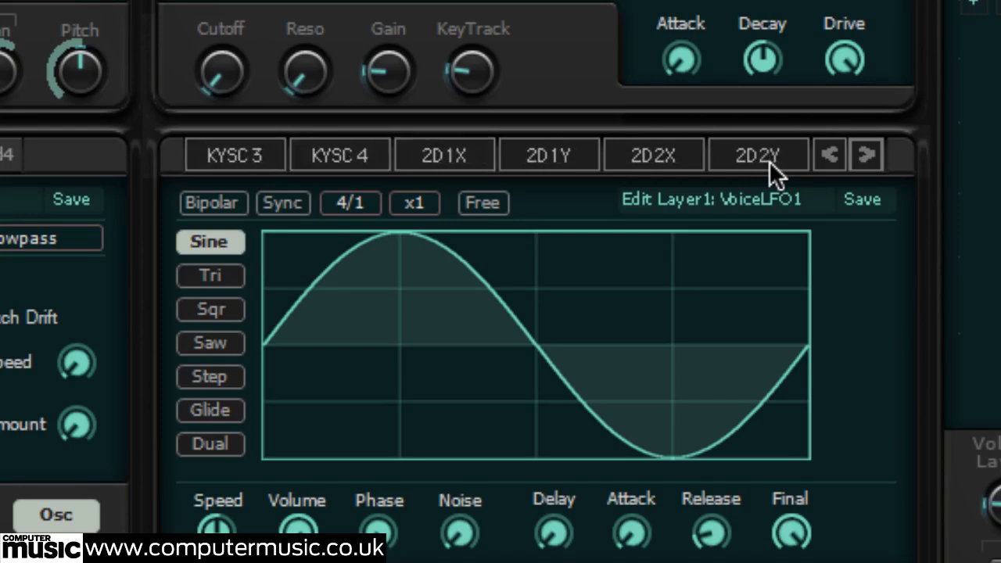
pyautogui.click(548, 155)
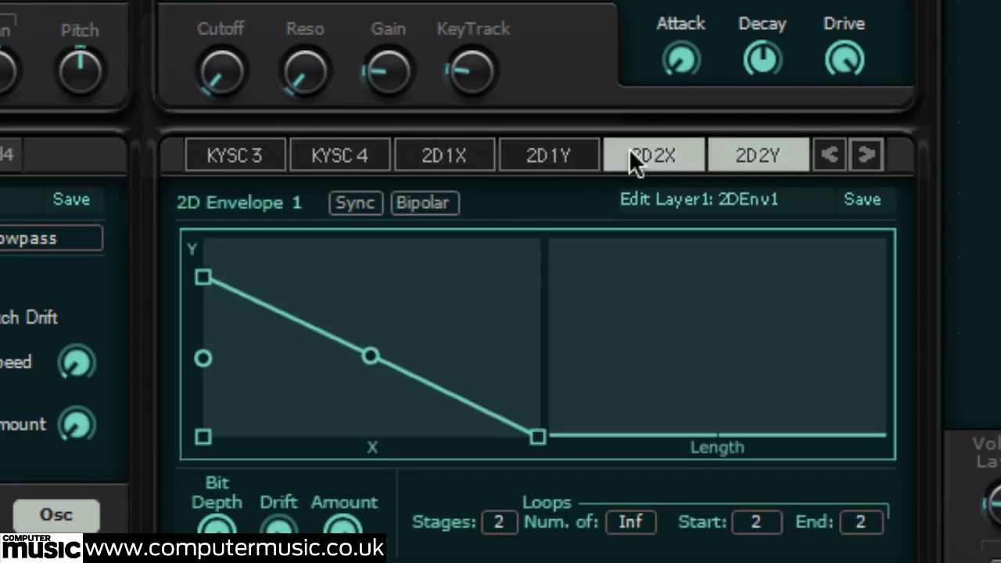
pyautogui.click(348, 155)
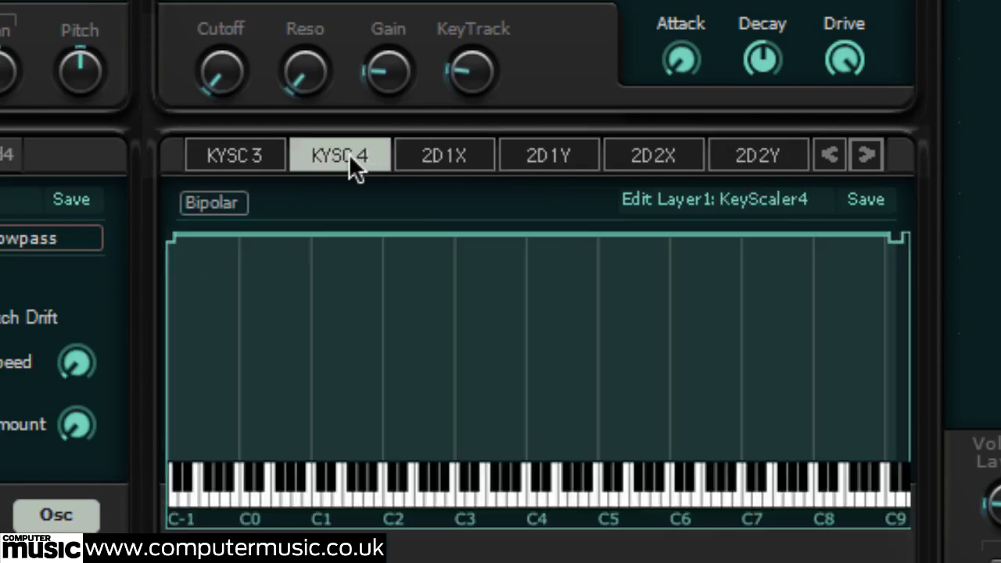
pyautogui.scroll(-1, 356, 152)
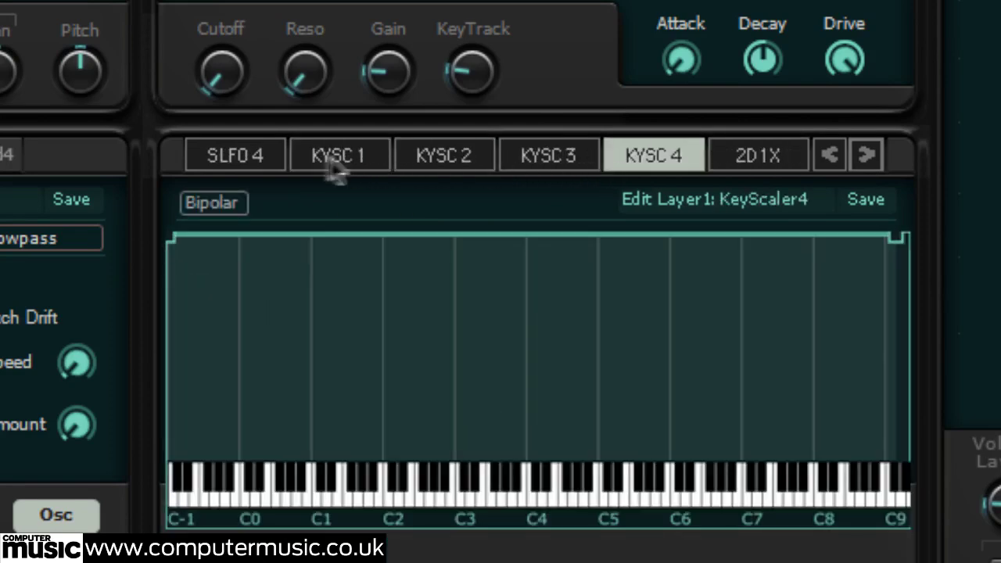
# Step: Assign Synth LFO 4 as a modulation source to Filter 1's Reso, and revisit the Voice LFO 1 and Synth LFO 4 editors
pyautogui.click(264, 154)
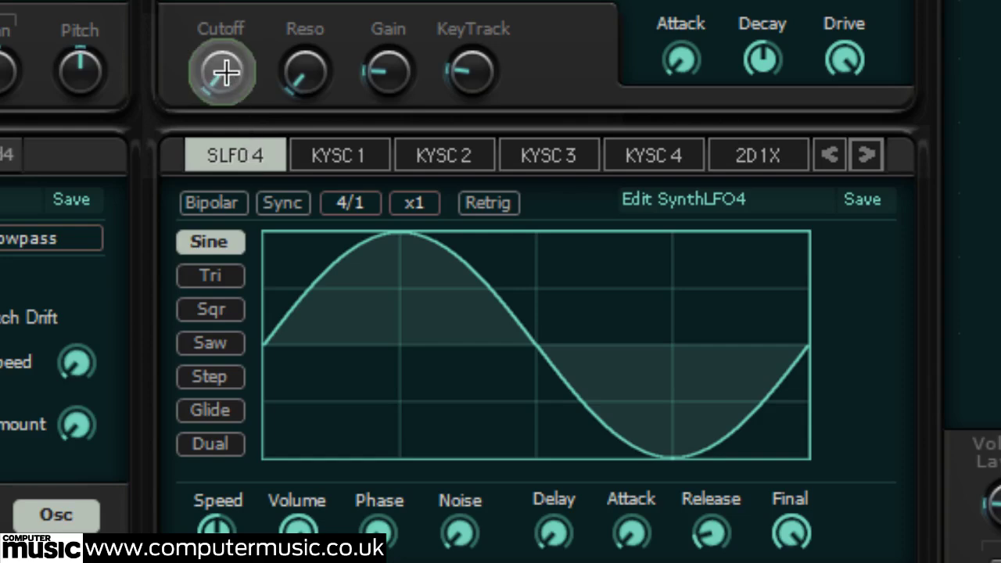
pyautogui.moveTo(226, 164); pyautogui.dragTo(306, 69)
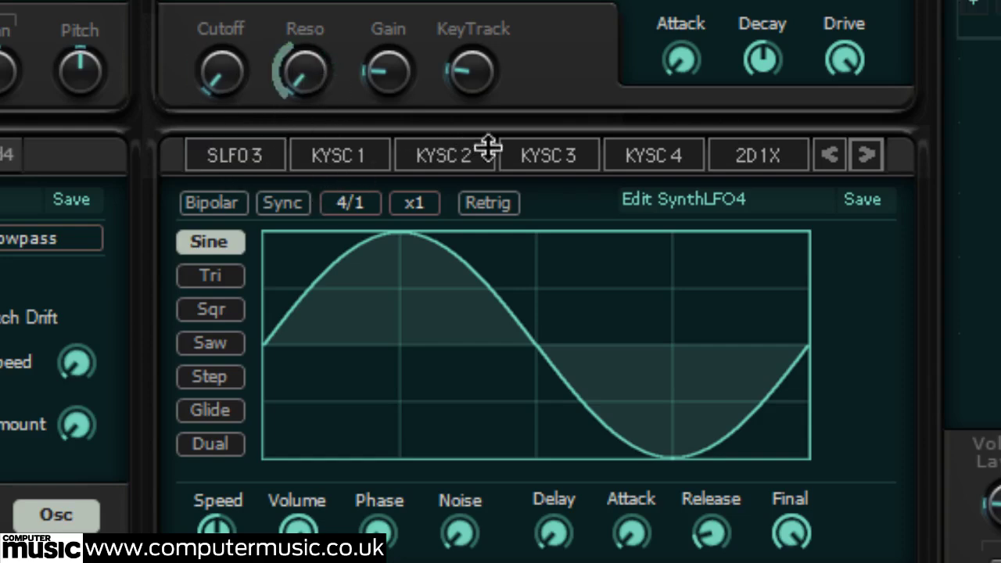
pyautogui.scroll(5, 487, 148)
pyautogui.scroll(-3, 508, 152)
pyautogui.scroll(3, 521, 154)
pyautogui.click(446, 155)
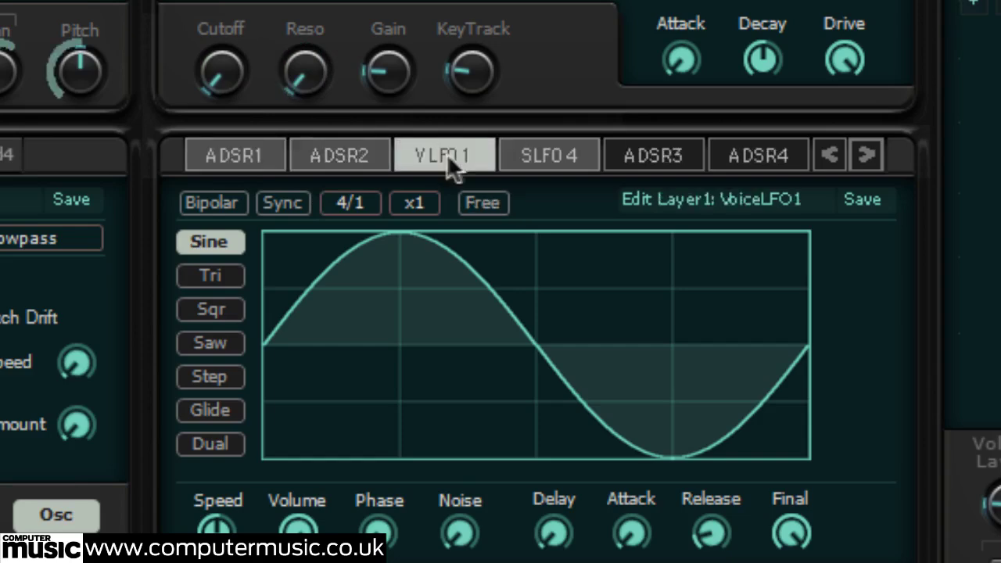
pyautogui.click(553, 154)
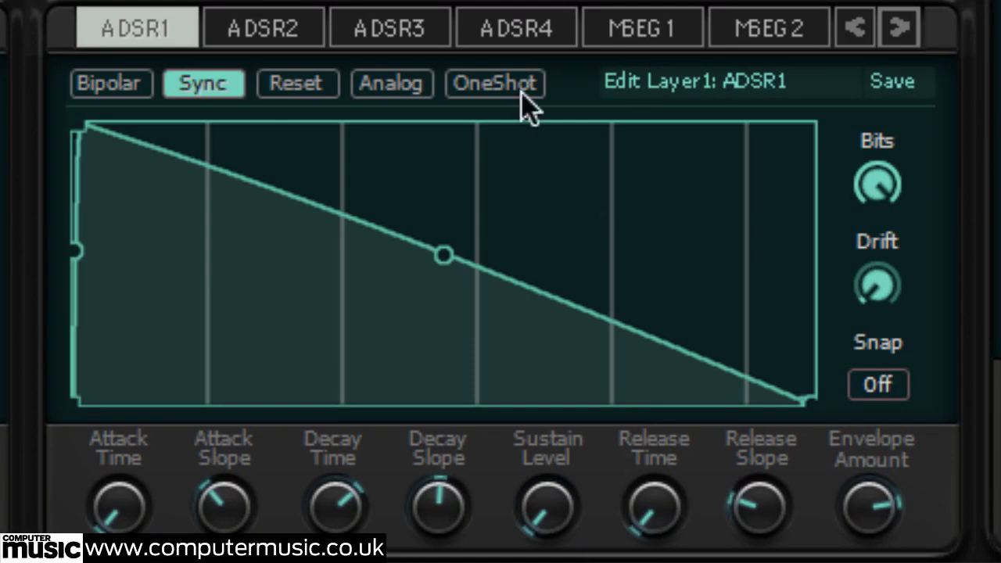
# Step: Switch on Analog mode for ADSR 1, and sweep its Sustain Level between maximum and minimum twice, ending at minimum
pyautogui.click(399, 86)
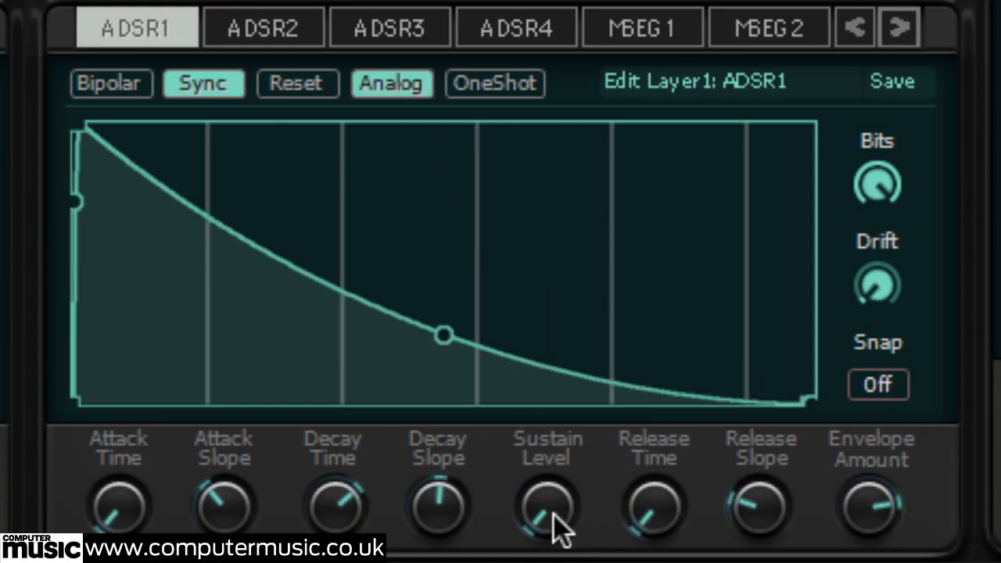
pyautogui.moveTo(554, 514); pyautogui.dragTo(547, 453)
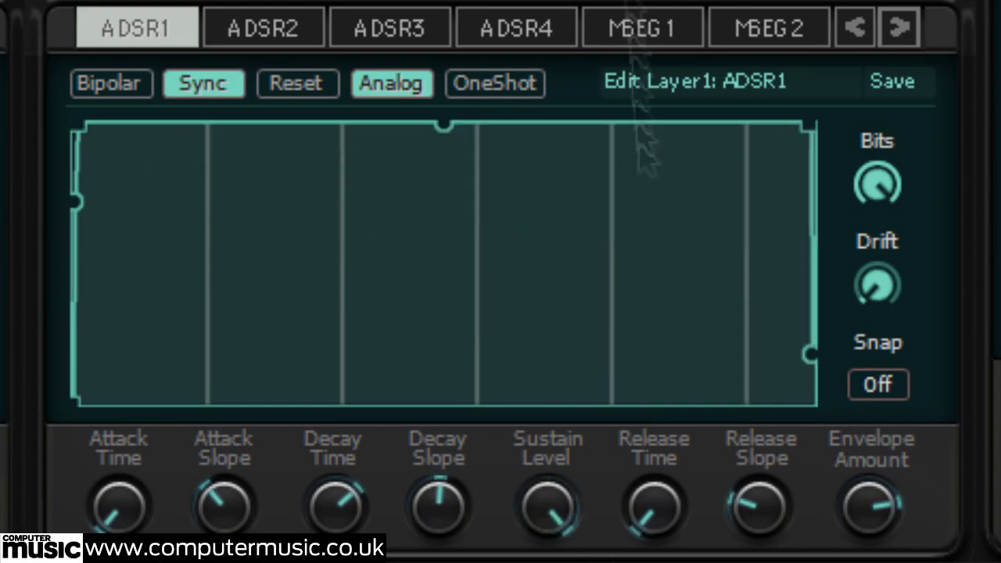
pyautogui.moveTo(547, 507); pyautogui.dragTo(547, 559)
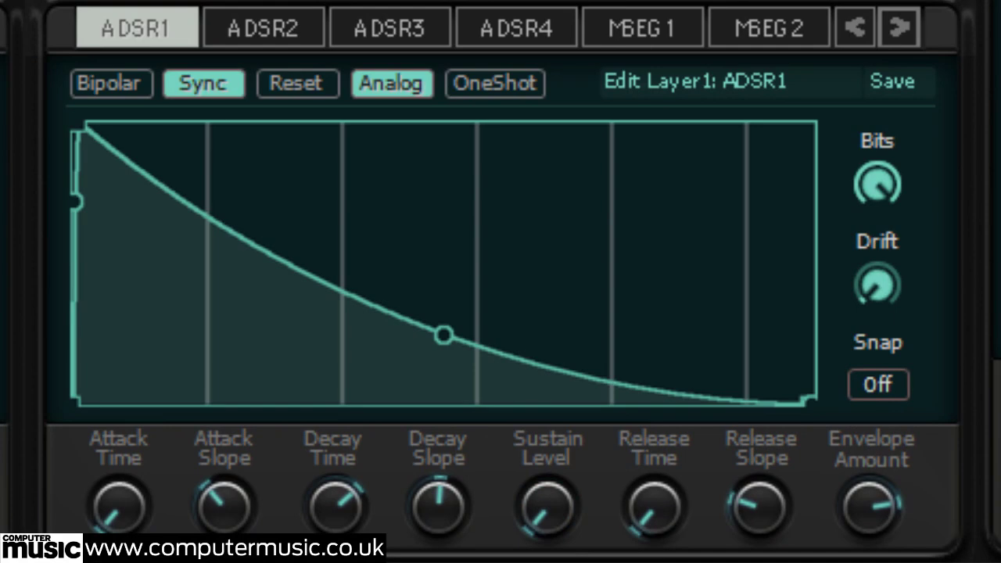
pyautogui.moveTo(547, 506); pyautogui.dragTo(547, 453)
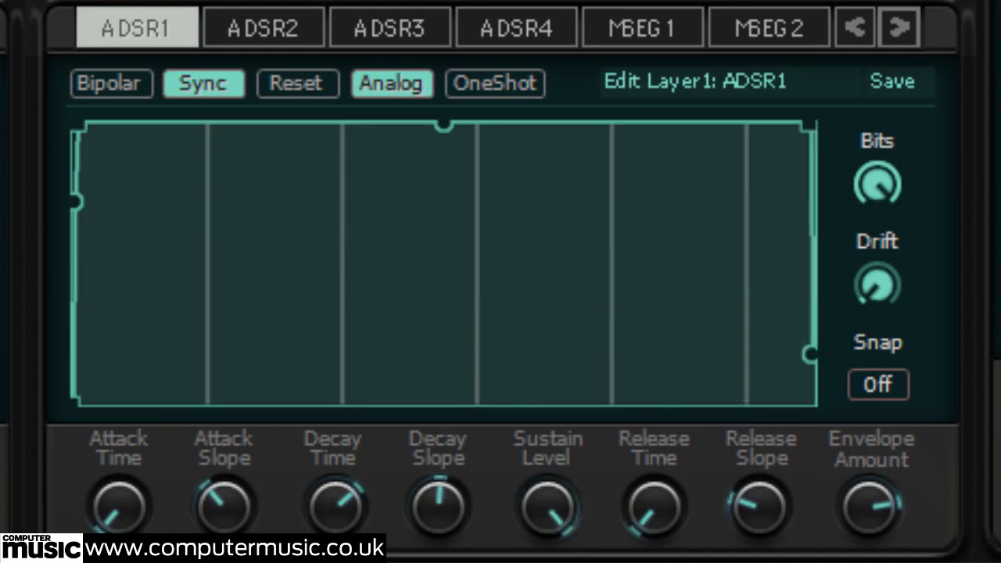
pyautogui.moveTo(547, 507); pyautogui.dragTo(547, 559)
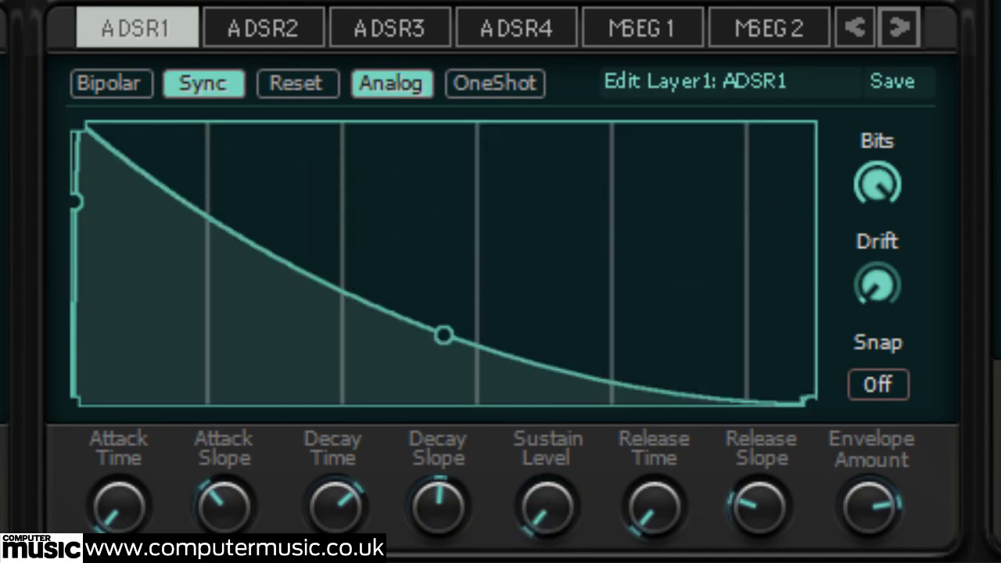
# Step: Compare Sustain Level sweeps on ADSR 1 with Analog mode off and with it back on
pyautogui.click(391, 86)
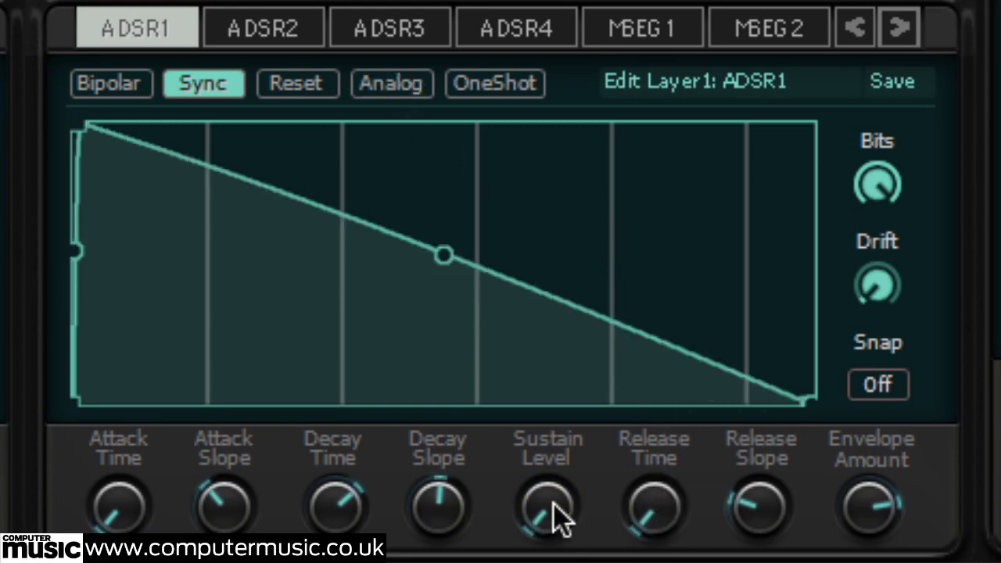
pyautogui.moveTo(552, 506)
pyautogui.mouseDown()
pyautogui.moveTo(553, 454)
pyautogui.moveTo(547, 506)
pyautogui.mouseUp()
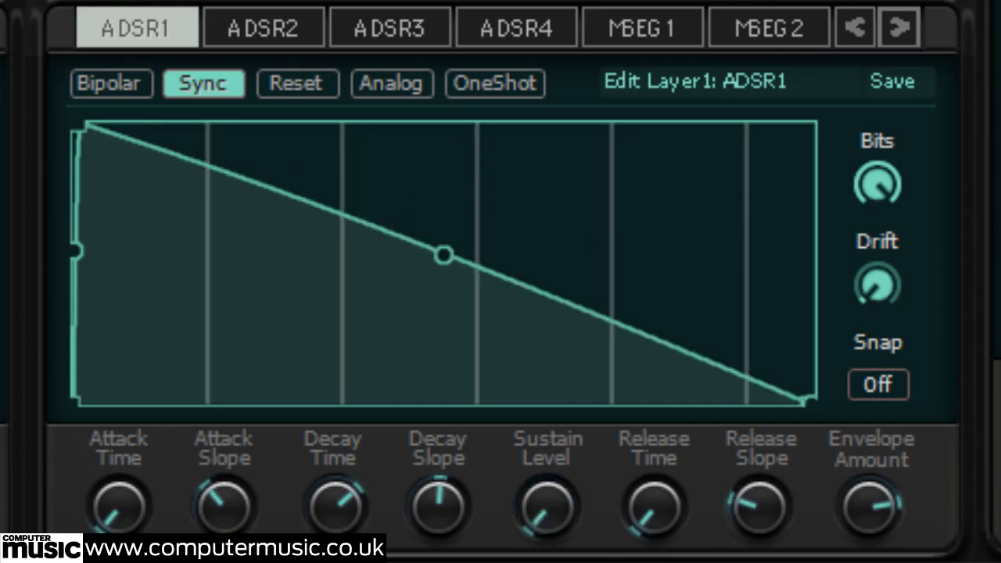
pyautogui.click(394, 86)
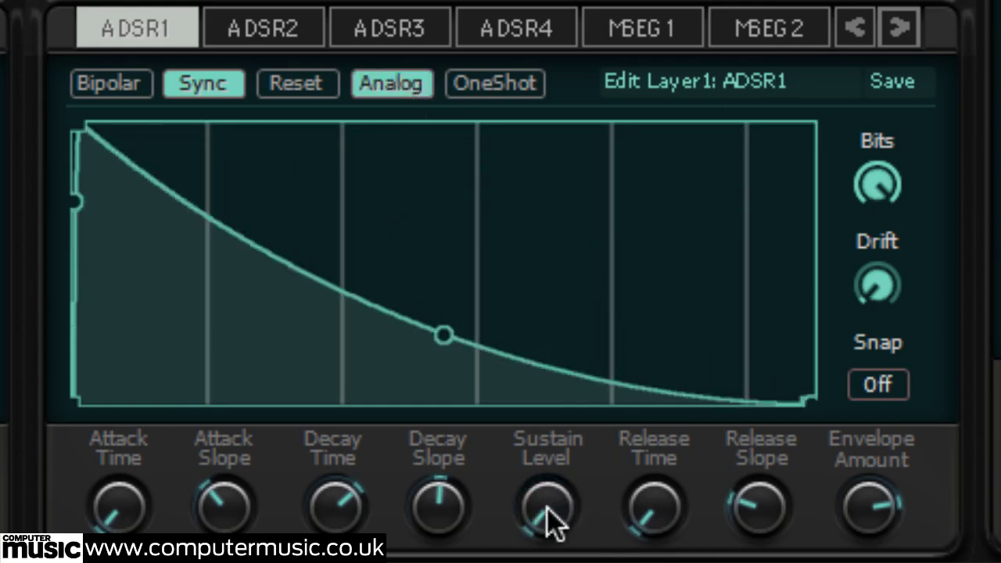
pyautogui.moveTo(547, 508)
pyautogui.mouseDown()
pyautogui.moveTo(546, 454)
pyautogui.moveTo(546, 508)
pyautogui.mouseUp()
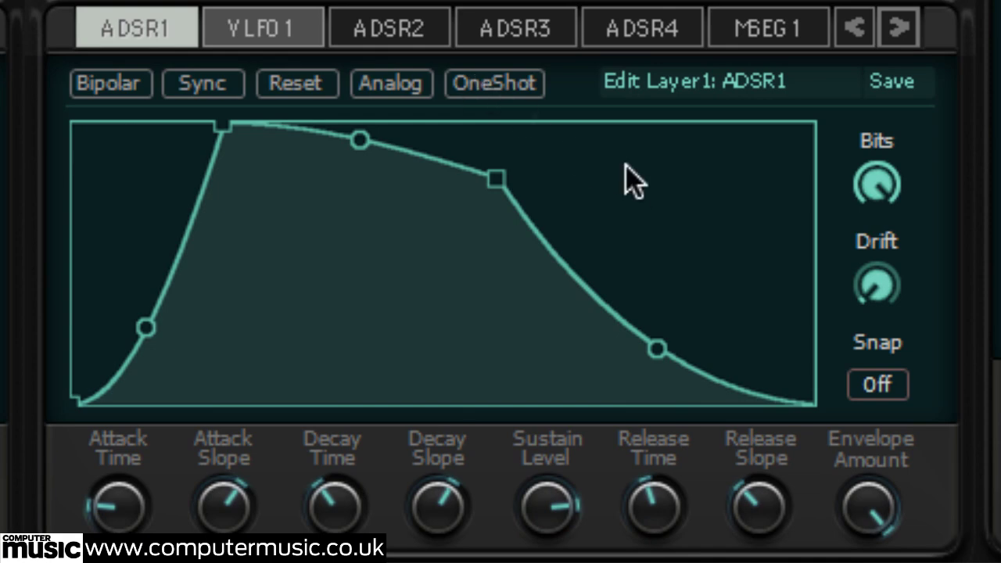
# Step: Switch ADSR 1's OneShot mode on and off again, and lengthen its Release Time
pyautogui.click(506, 86)
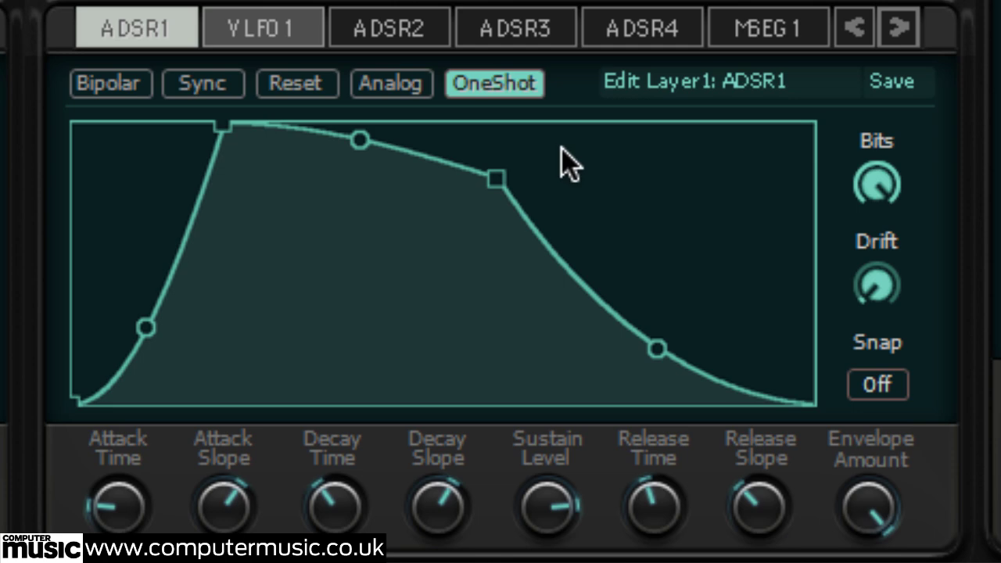
pyautogui.click(516, 83)
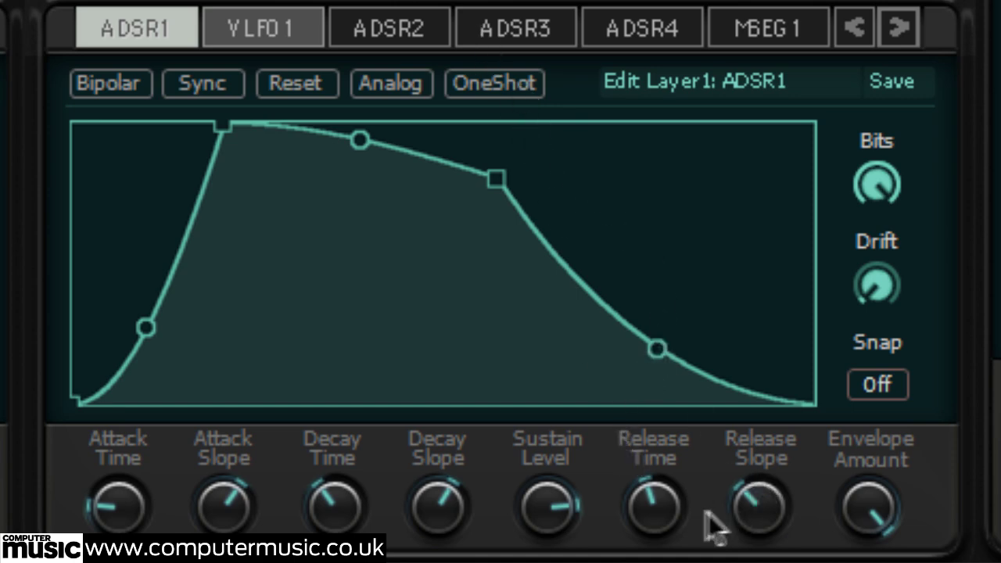
pyautogui.moveTo(660, 506); pyautogui.dragTo(690, 273)
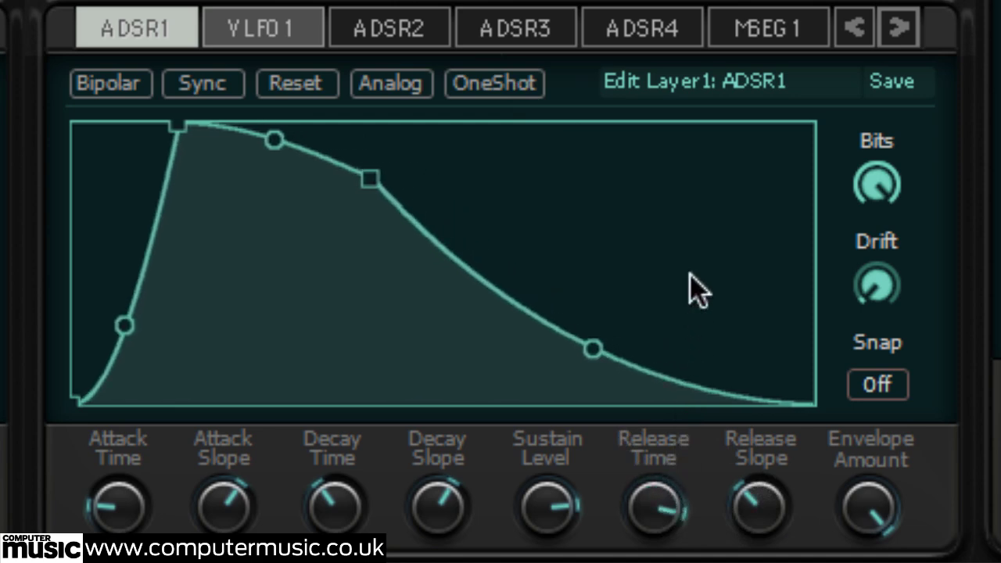
# Step: Switch on OneShot mode for ADSR 1, lower its Release Slope and raise its Release Time further
pyautogui.click(499, 83)
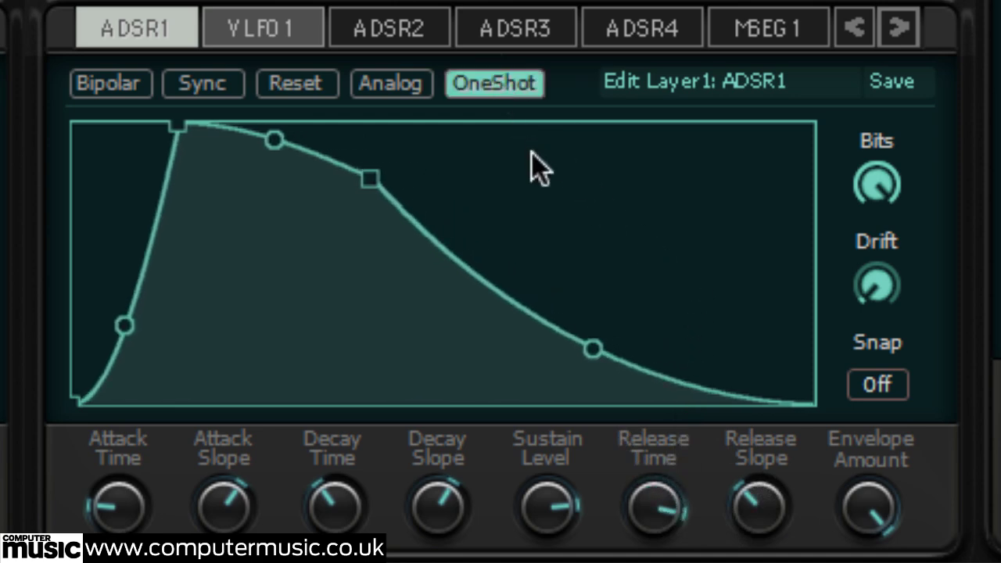
pyautogui.moveTo(736, 498); pyautogui.dragTo(764, 551)
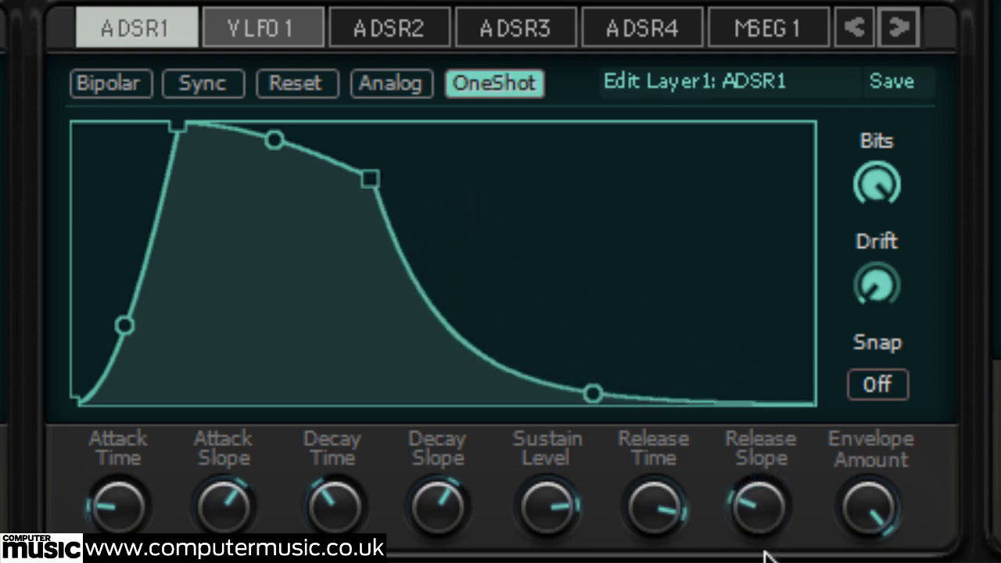
pyautogui.moveTo(650, 502); pyautogui.dragTo(657, 445)
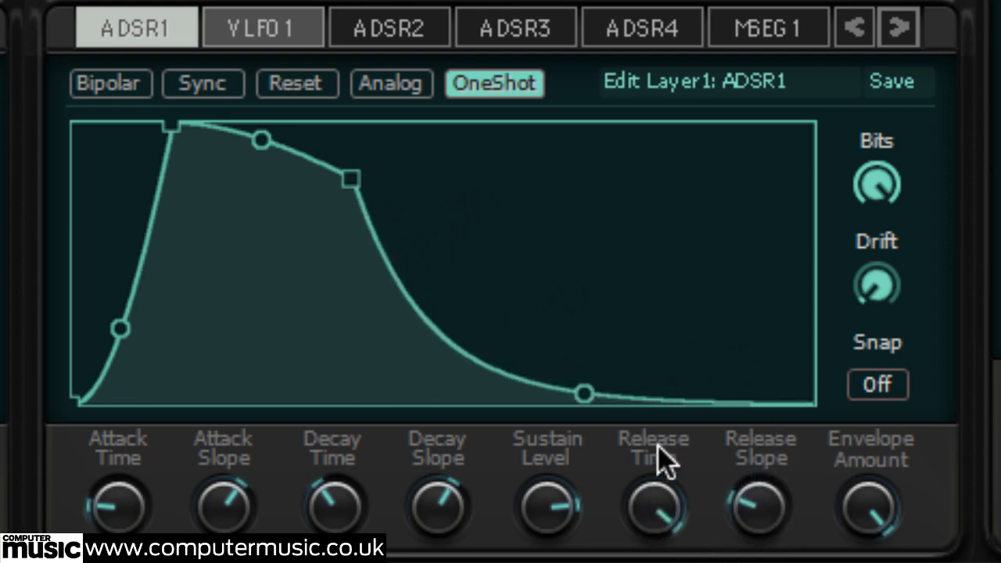
# Step: Shorten ADSR 1's Release Time and adjust its Release Slope with OneShot mode on
pyautogui.moveTo(664, 511); pyautogui.dragTo(653, 547)
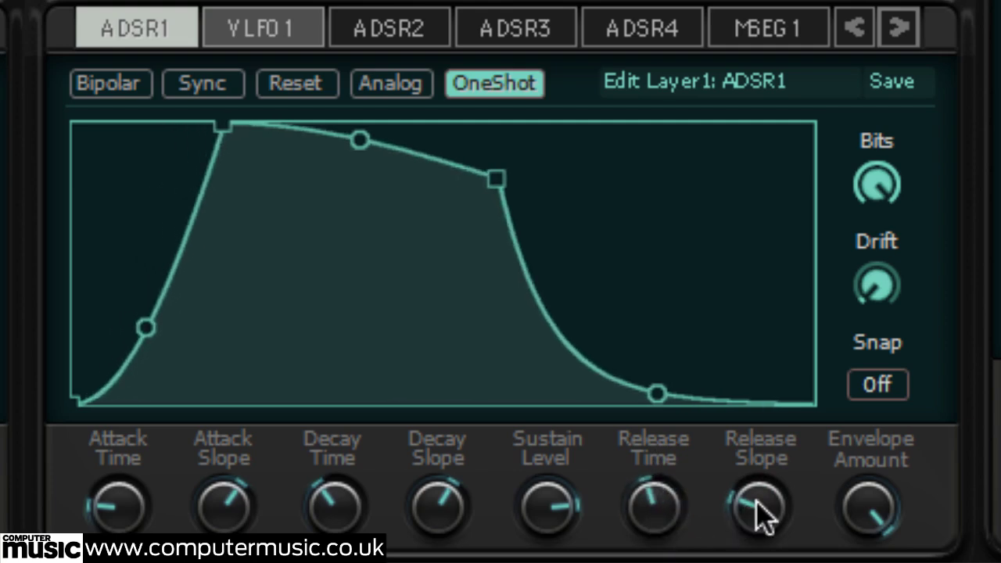
pyautogui.moveTo(756, 502); pyautogui.dragTo(792, 398)
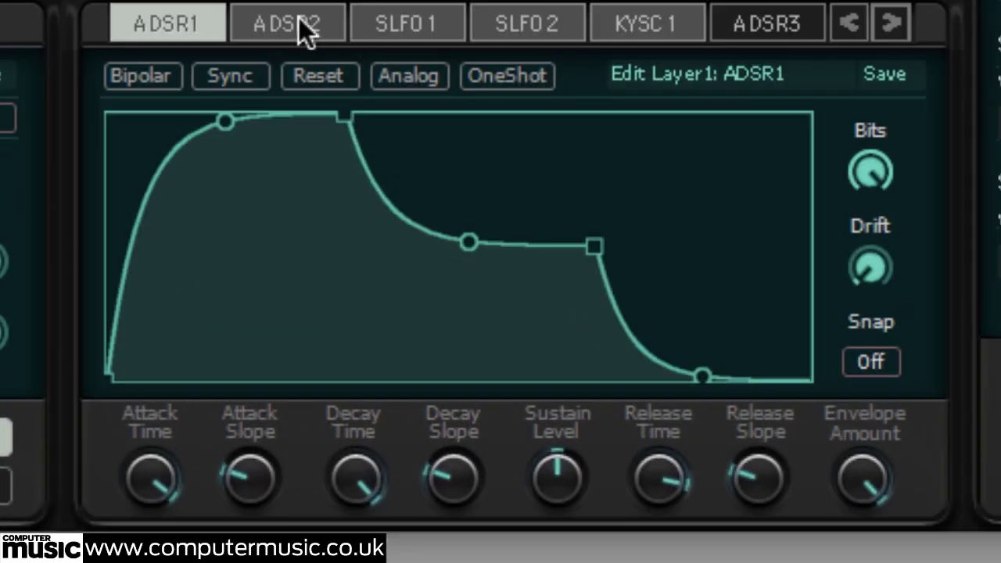
# Step: Show ADSR 2 and compare its Attack Time changes with Reset off and on, leaving Attack Time high and Reset on
pyautogui.click(368, 195)
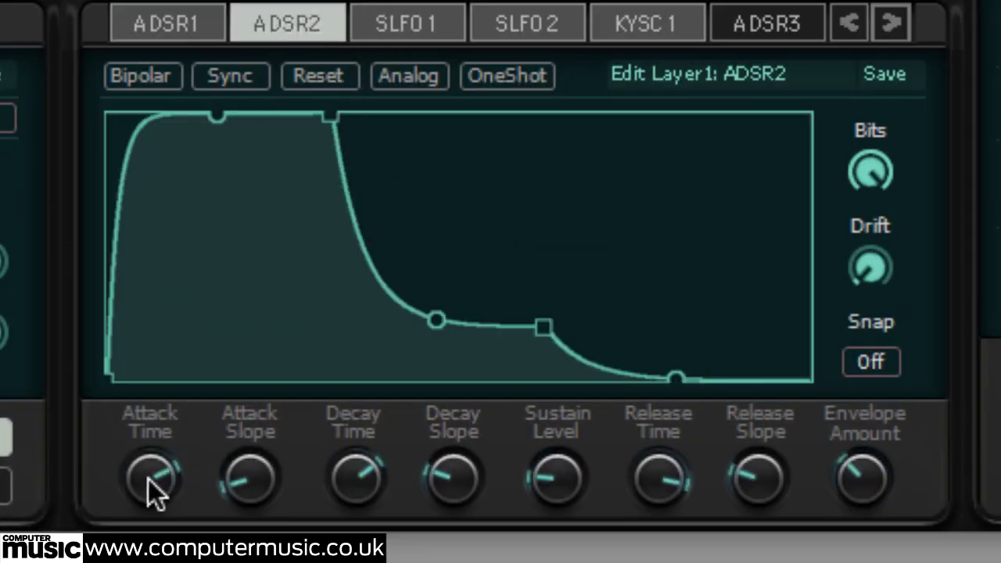
pyautogui.moveTo(157, 488); pyautogui.dragTo(151, 462)
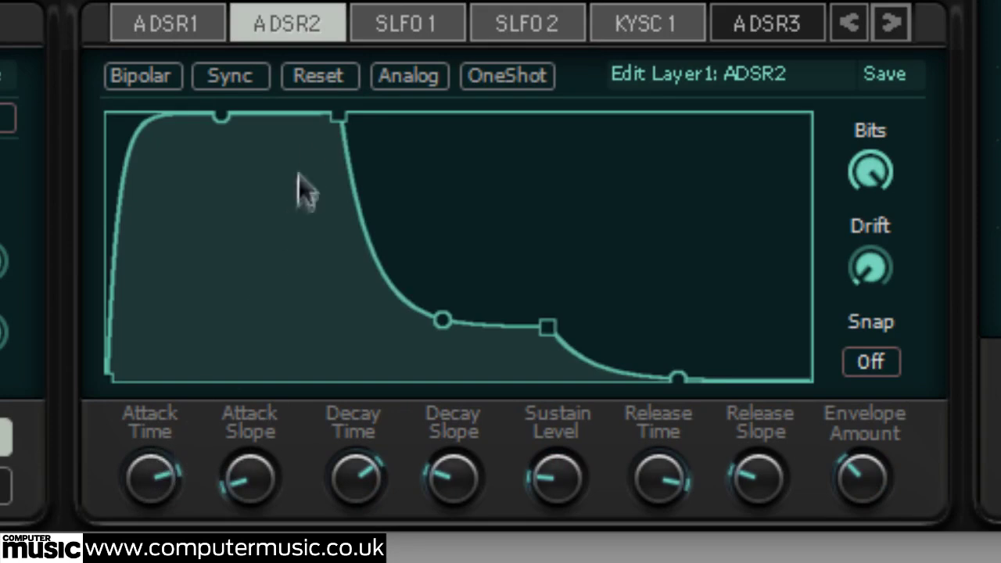
pyautogui.click(327, 74)
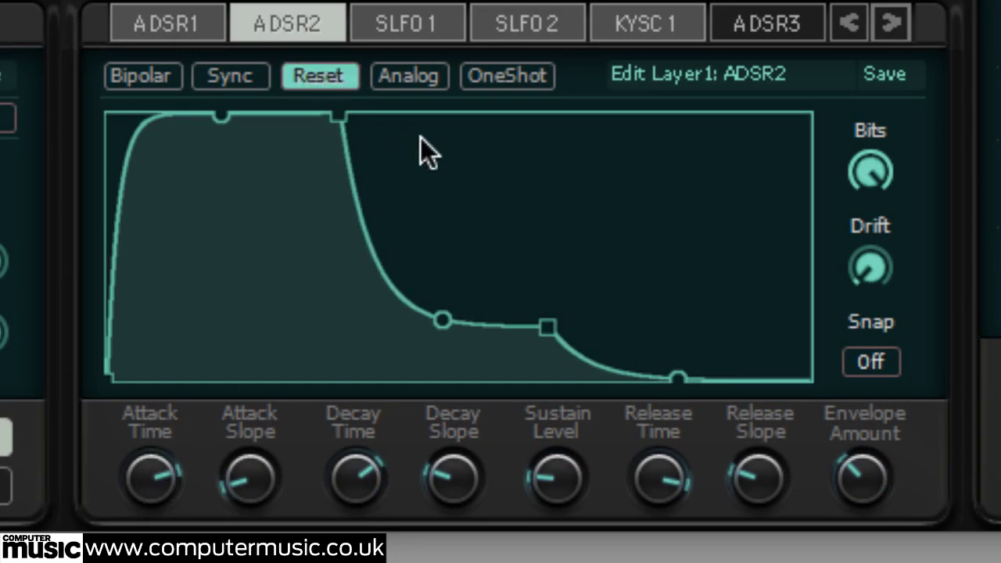
pyautogui.moveTo(154, 468); pyautogui.dragTo(152, 371)
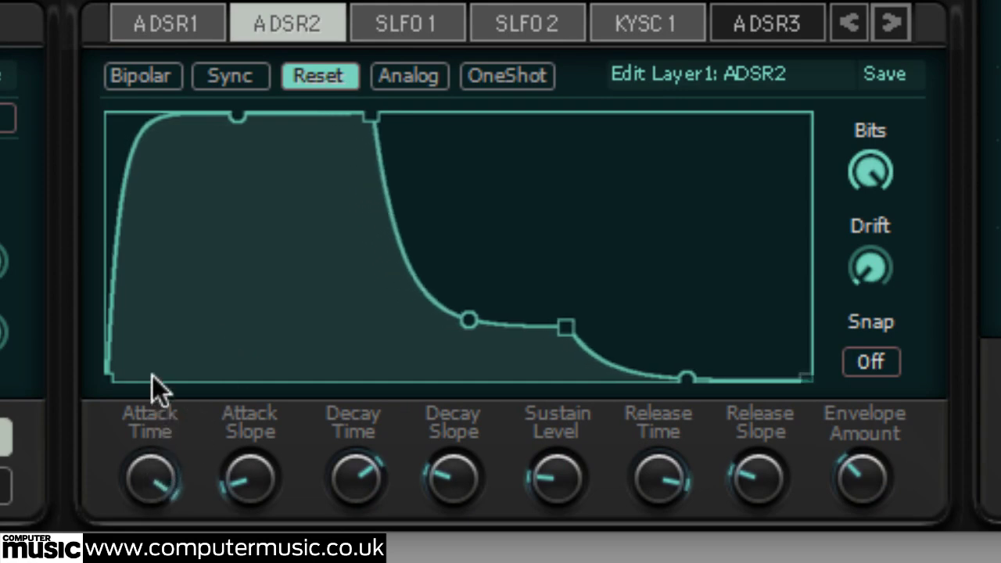
pyautogui.click(304, 72)
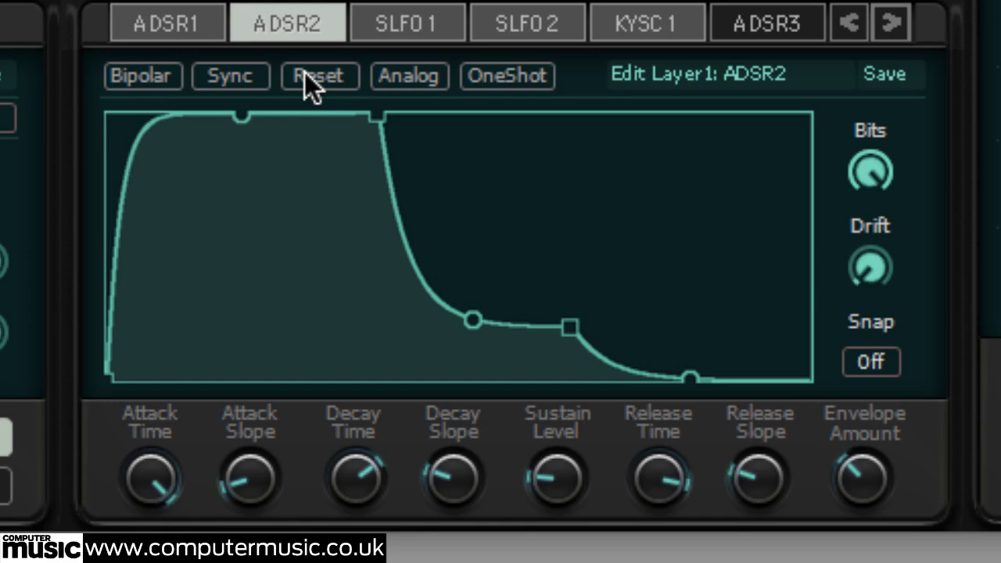
pyautogui.click(304, 71)
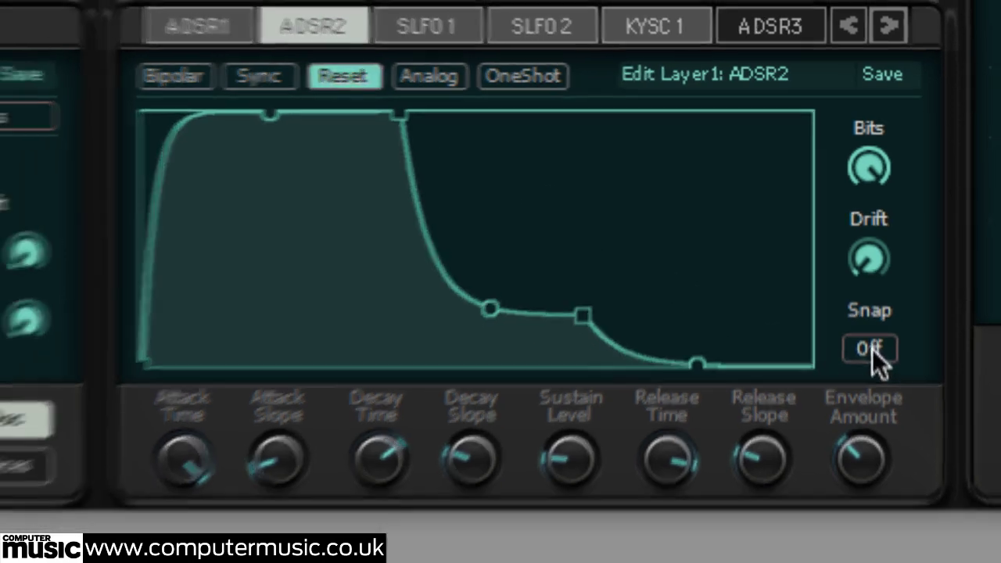
# Step: Set ADSR 2's Snap to 1/4 and reshape its envelope with a shorter decay, gentler Decay Slope setting, higher sustain and shorter release
pyautogui.click(869, 349)
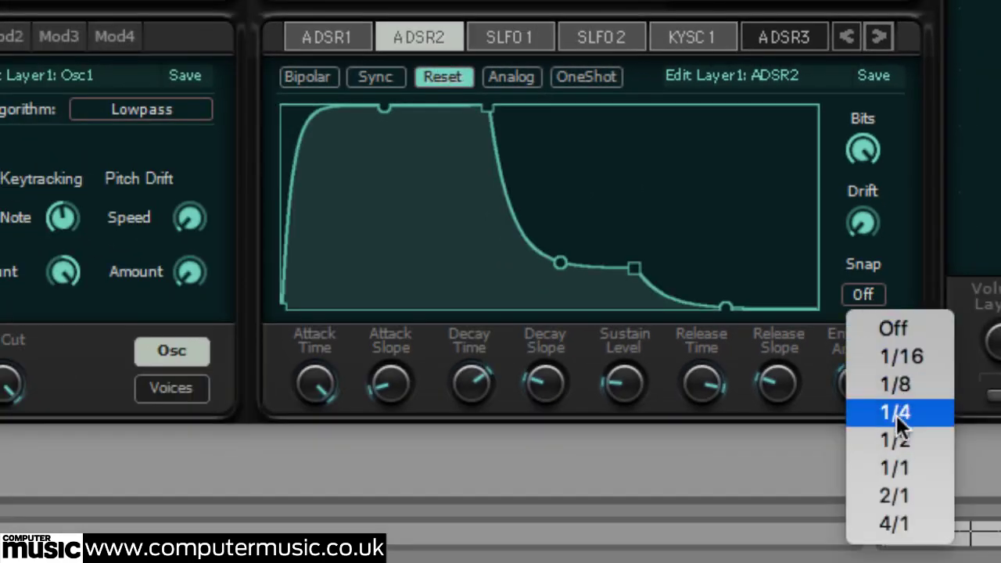
pyautogui.click(895, 412)
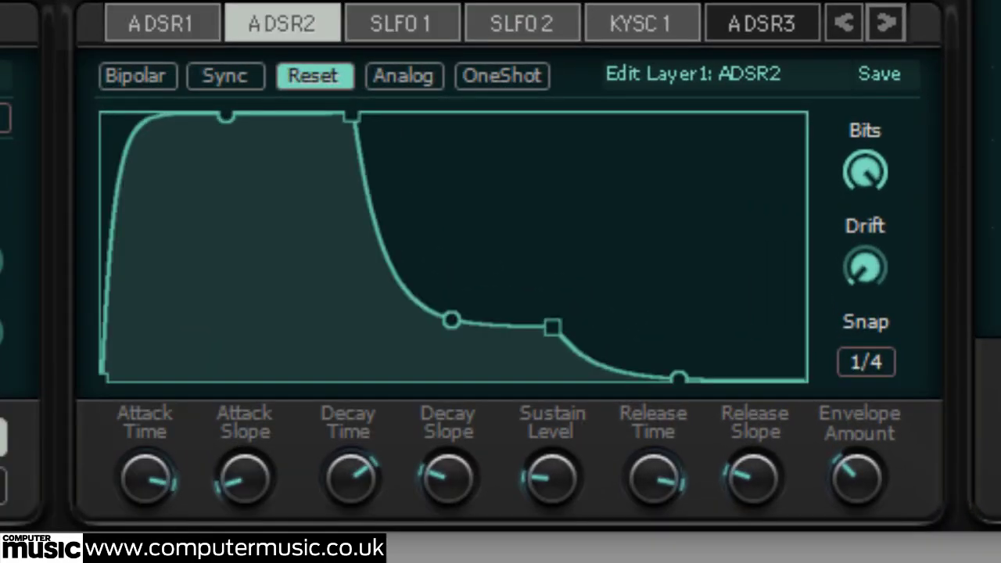
pyautogui.moveTo(368, 495); pyautogui.dragTo(368, 473)
pyautogui.moveTo(442, 506); pyautogui.dragTo(431, 538)
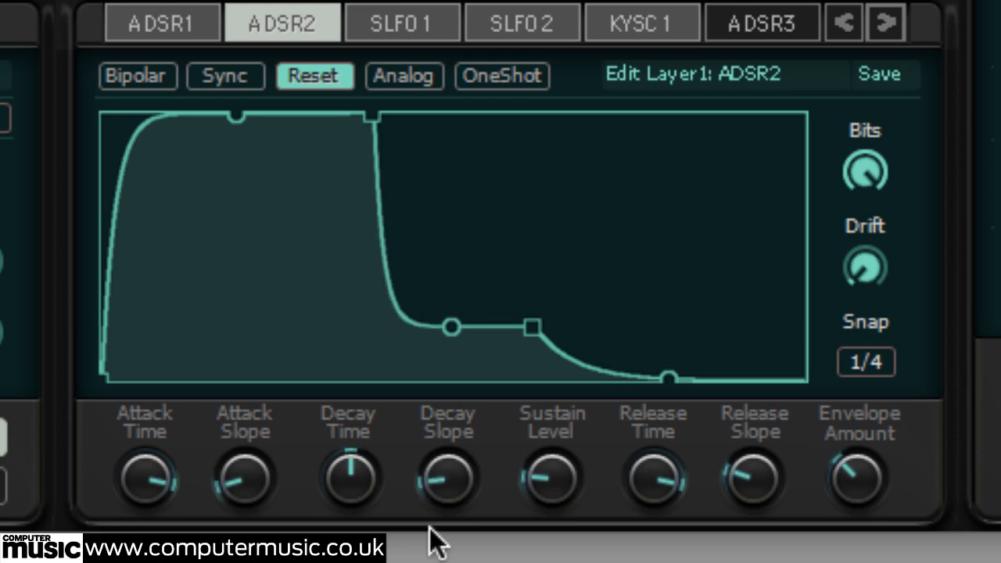
pyautogui.moveTo(547, 493); pyautogui.dragTo(566, 367)
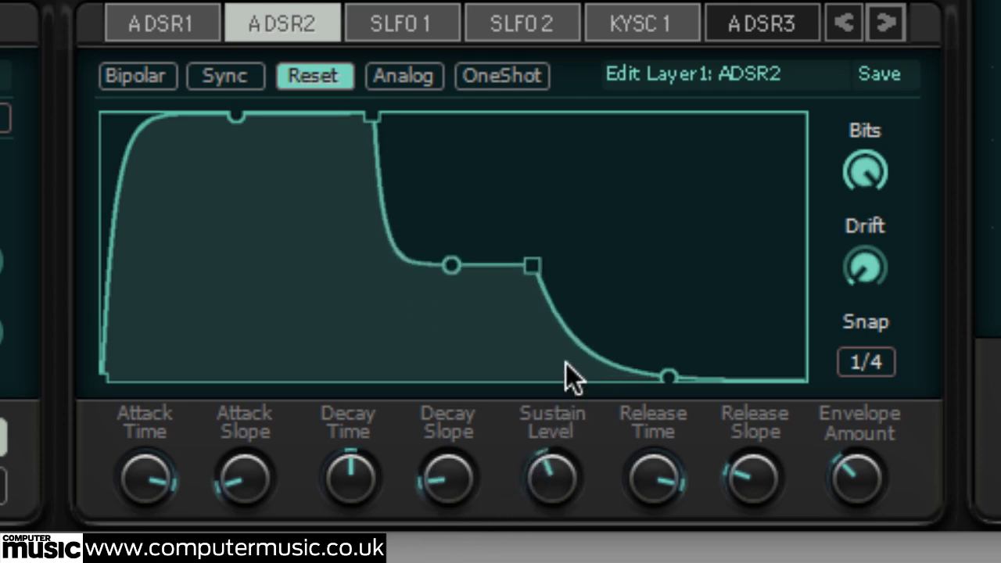
pyautogui.moveTo(659, 487); pyautogui.dragTo(660, 516)
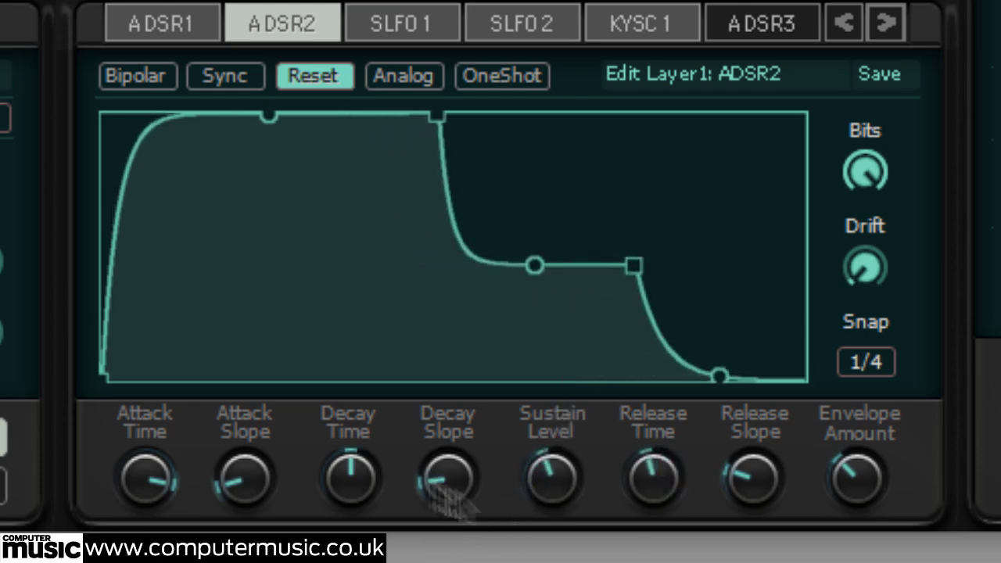
pyautogui.click(319, 81)
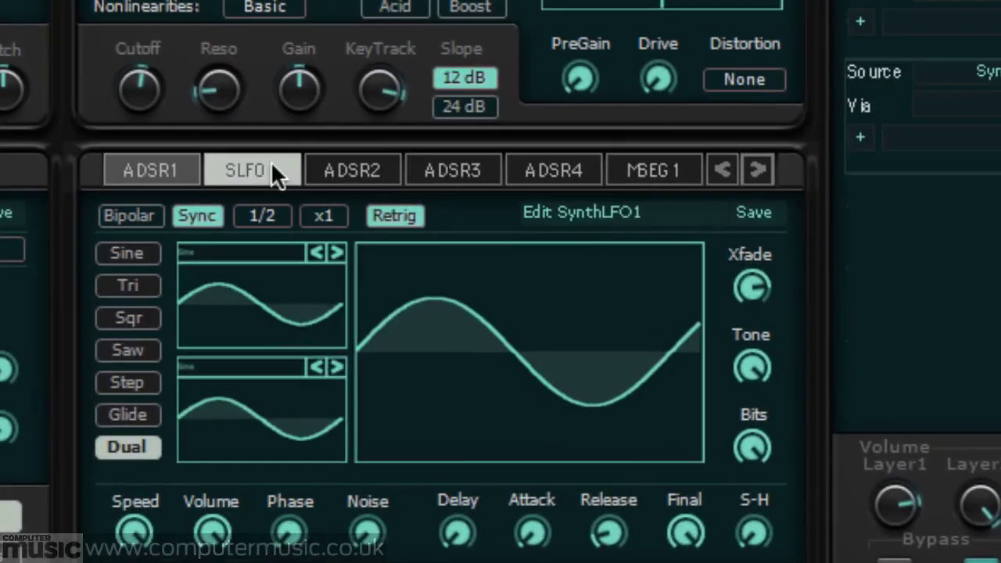
# Step: Show Synth LFO 1 and browse the waveform categories for its first wave, including FM, UHF and the User synth brands
pyautogui.moveTo(275, 173); pyautogui.dragTo(149, 99)
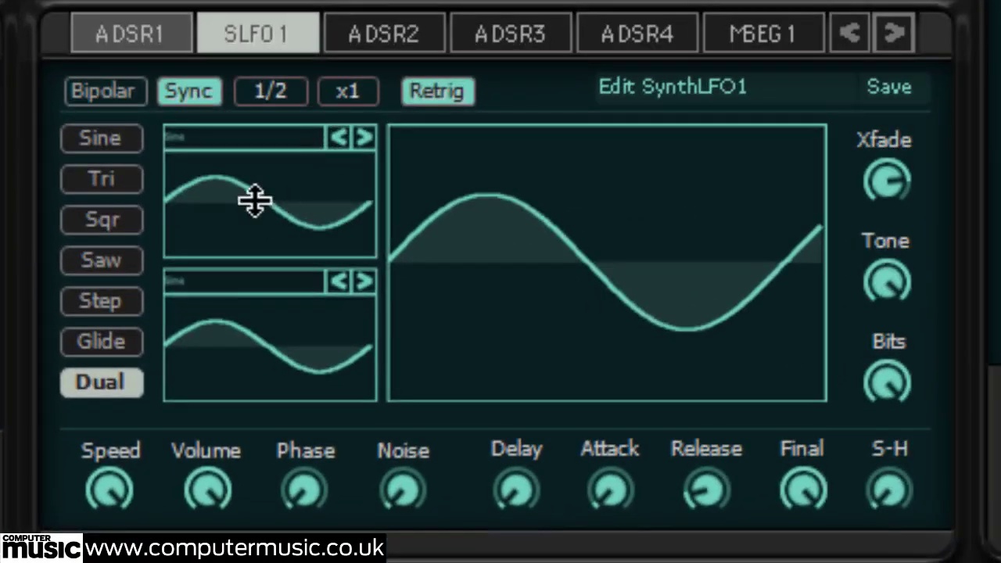
pyautogui.click(312, 200)
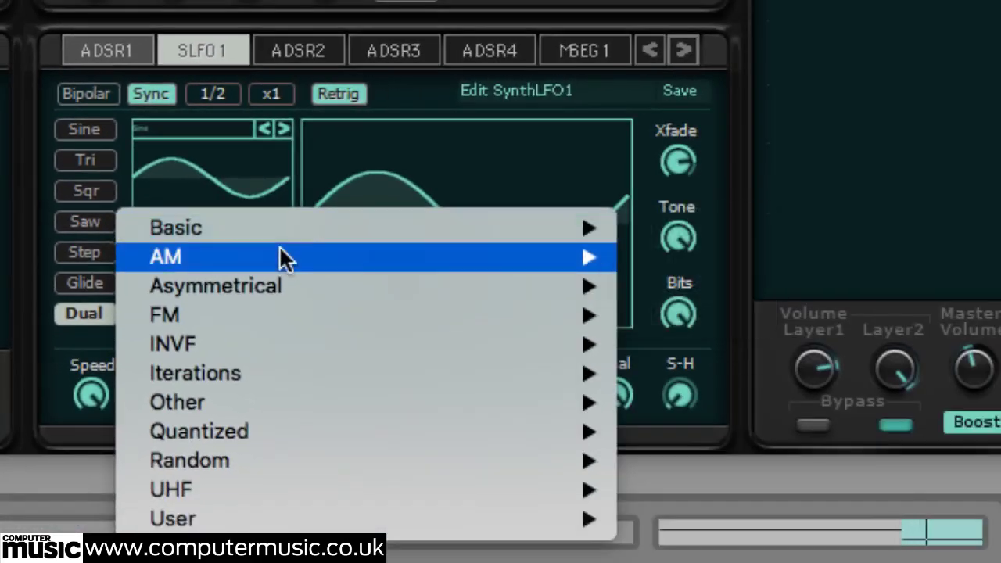
pyautogui.moveTo(359, 295)
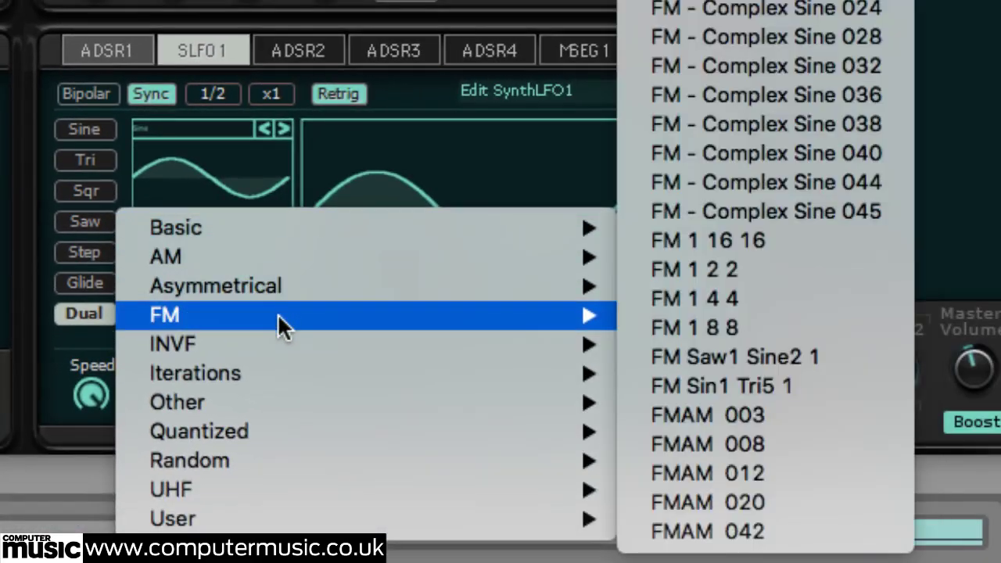
pyautogui.moveTo(275, 344)
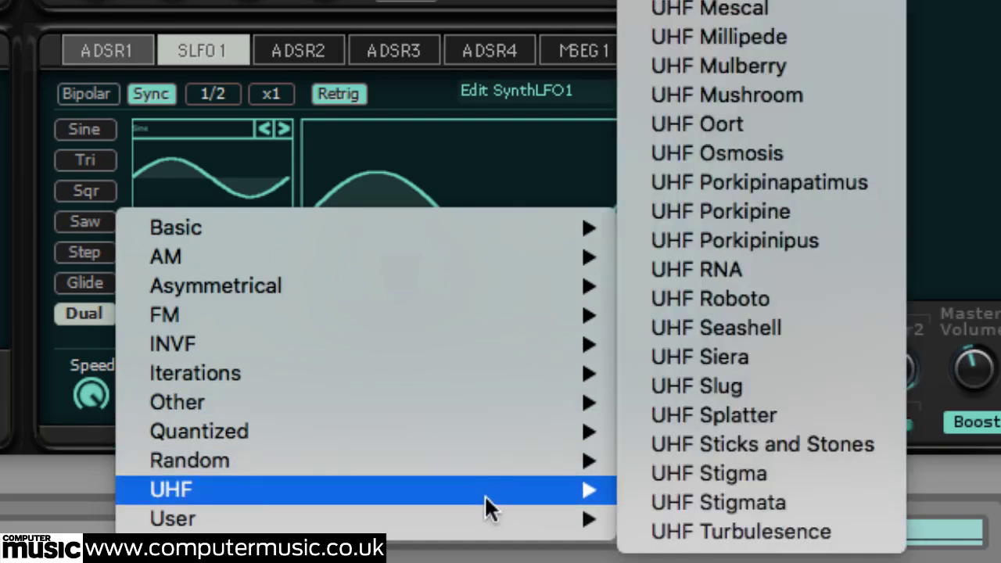
pyautogui.moveTo(520, 518)
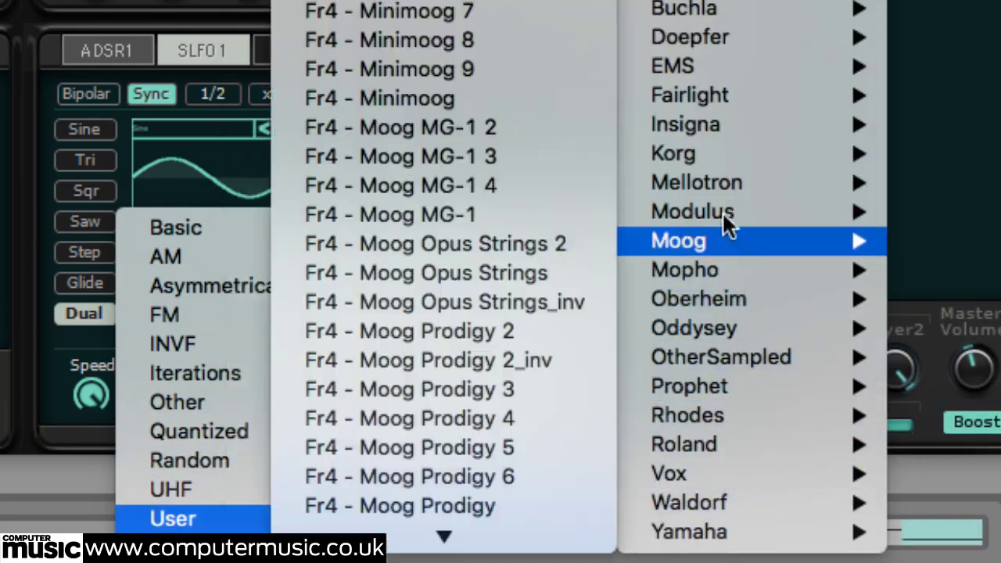
pyautogui.moveTo(721, 211)
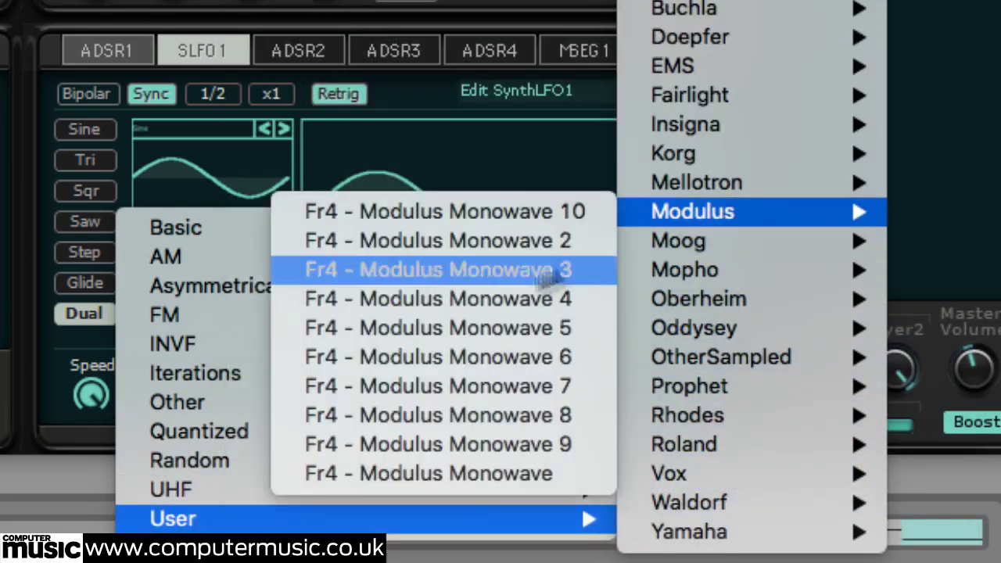
pyautogui.click(202, 399)
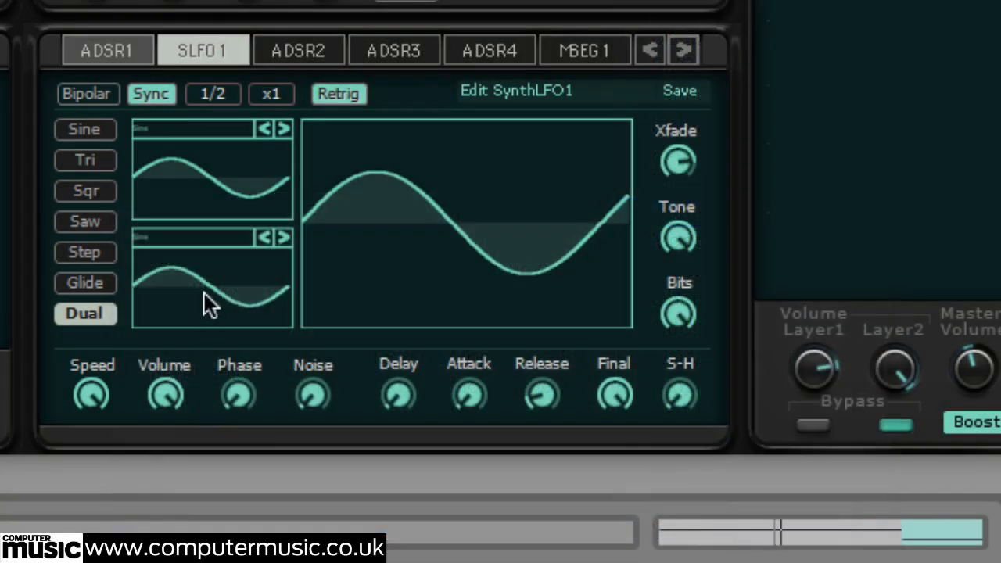
# Step: Assign Melborne as Synth LFO 1's second waveform and Iterations Cos Saw as its first waveform
pyautogui.click(204, 302)
pyautogui.moveTo(226, 402)
pyautogui.click(742, 443)
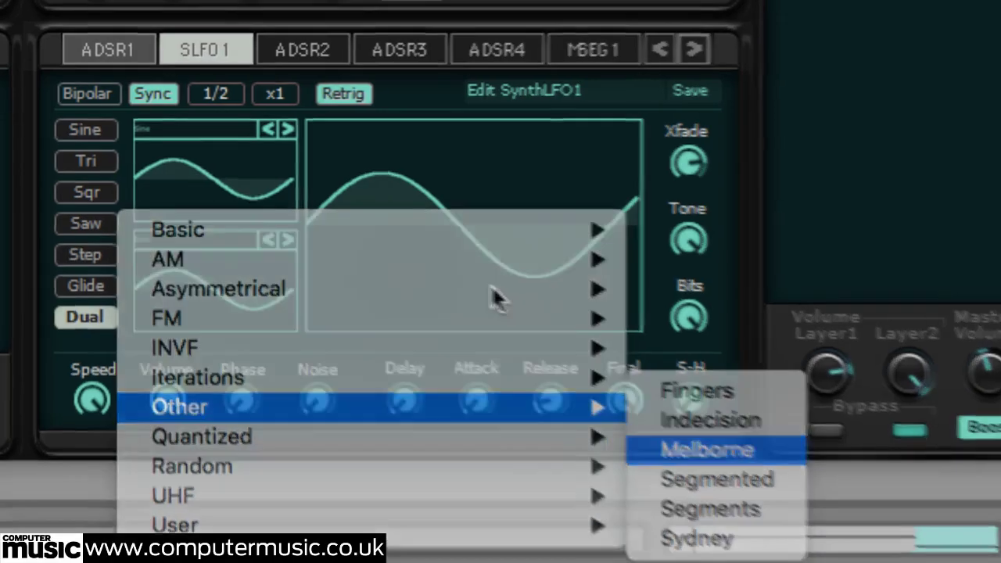
pyautogui.click(245, 169)
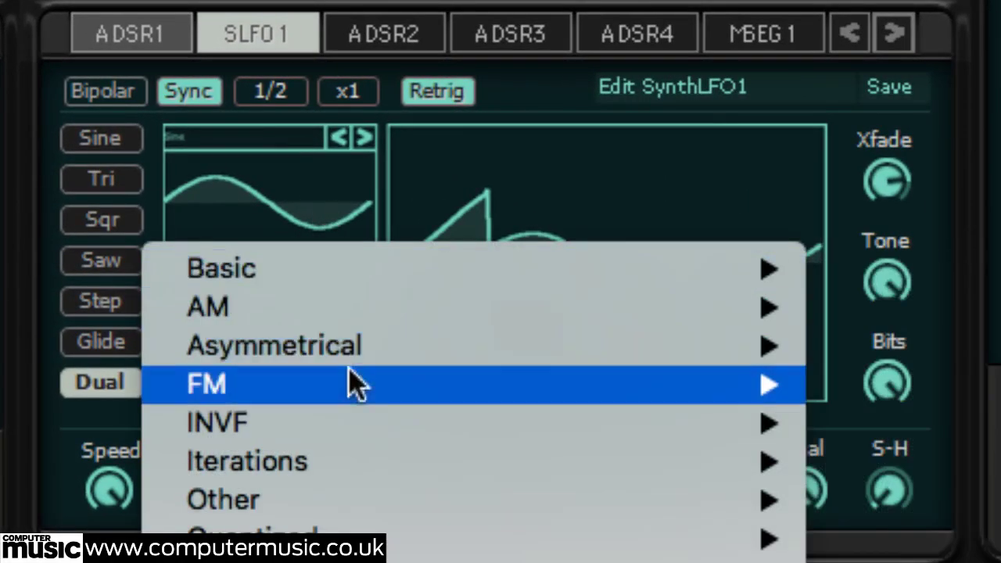
pyautogui.moveTo(349, 457)
pyautogui.click(782, 460)
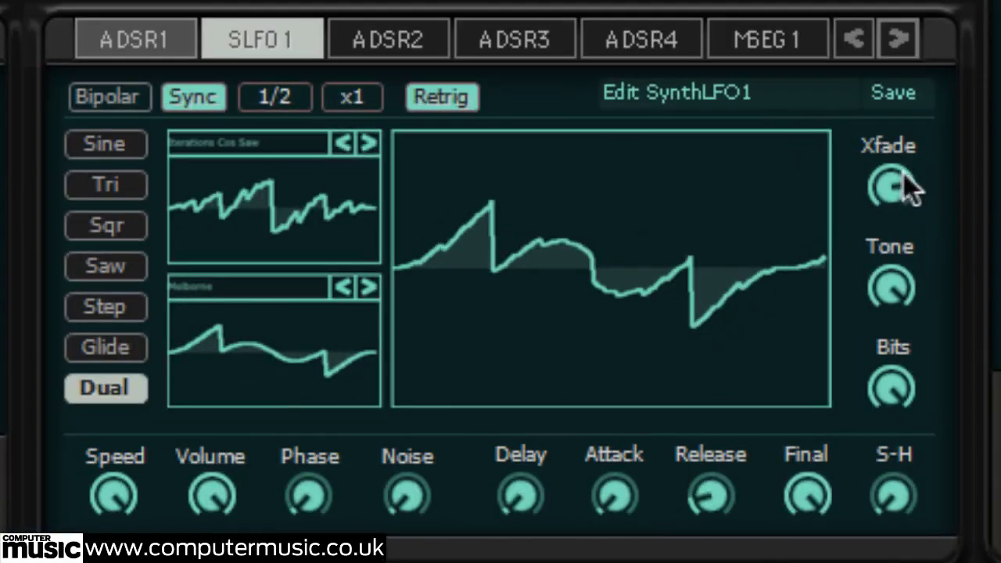
# Step: Sweep Synth LFO 1's Xfade between its two waveforms, settling nearer the first, and sweep Tone back to maximum
pyautogui.moveTo(899, 191); pyautogui.dragTo(878, 556)
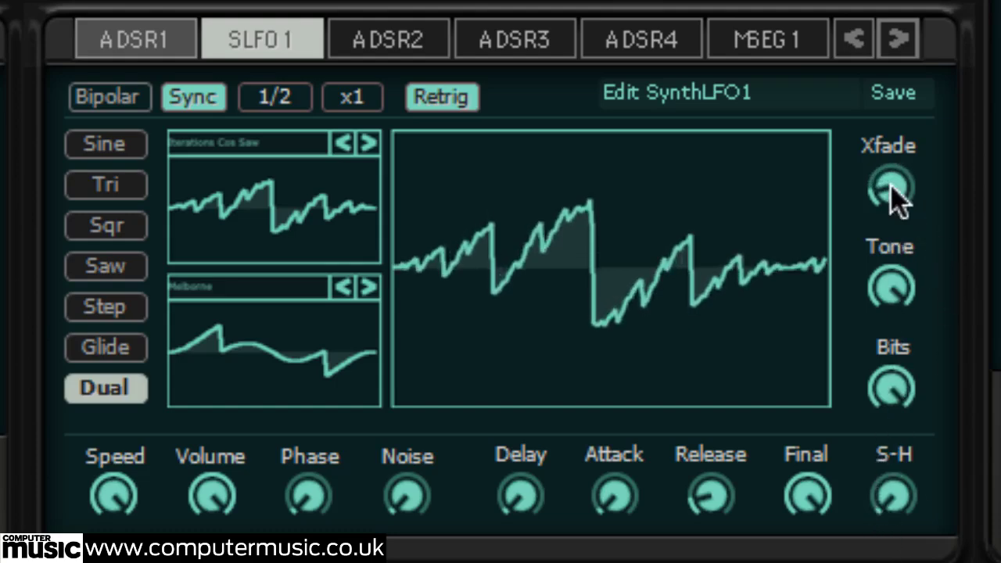
pyautogui.moveTo(895, 199); pyautogui.dragTo(900, 35)
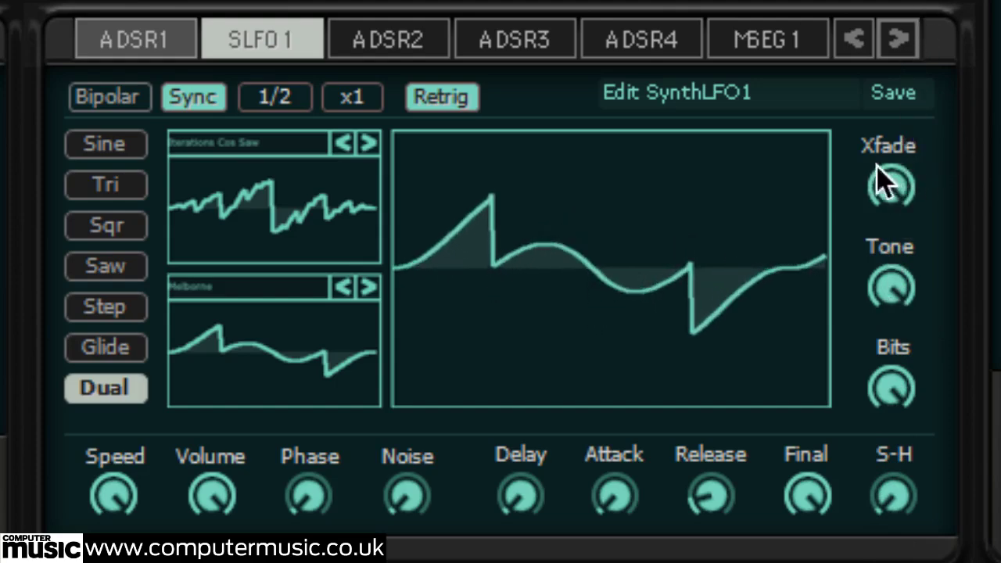
pyautogui.moveTo(882, 179); pyautogui.dragTo(839, 531)
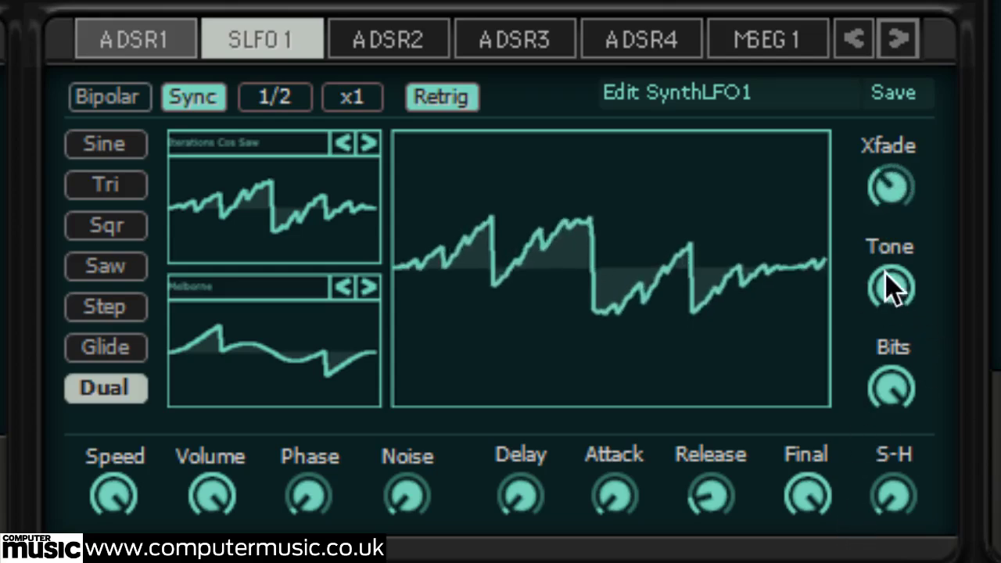
pyautogui.moveTo(880, 319); pyautogui.dragTo(971, 158)
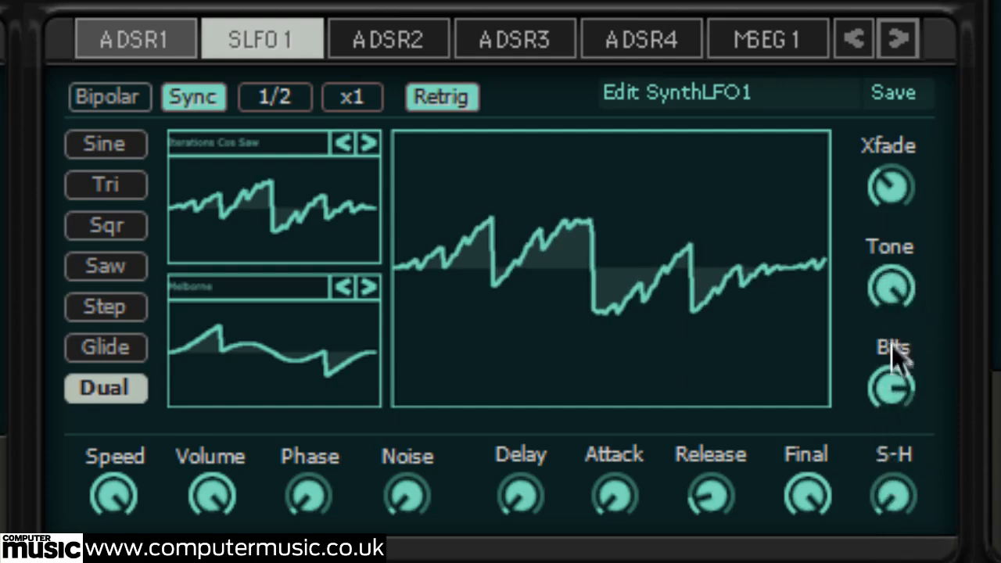
# Step: Reduce Synth LFO 1's Bits to get a coarse stepped shape, and adjust its Xfade to around the middle along with S-H
pyautogui.moveTo(894, 355); pyautogui.dragTo(882, 559)
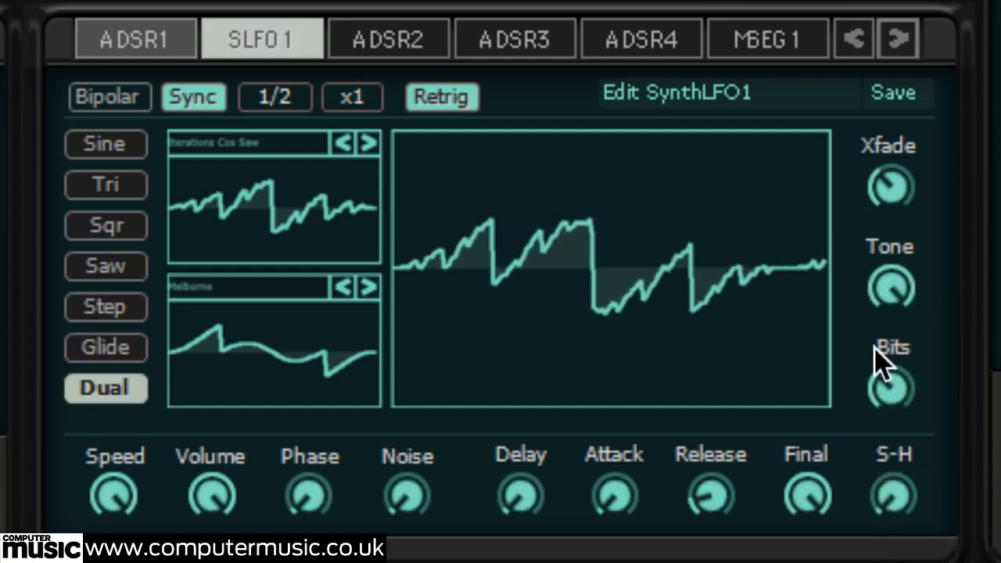
pyautogui.moveTo(876, 360); pyautogui.dragTo(886, 415)
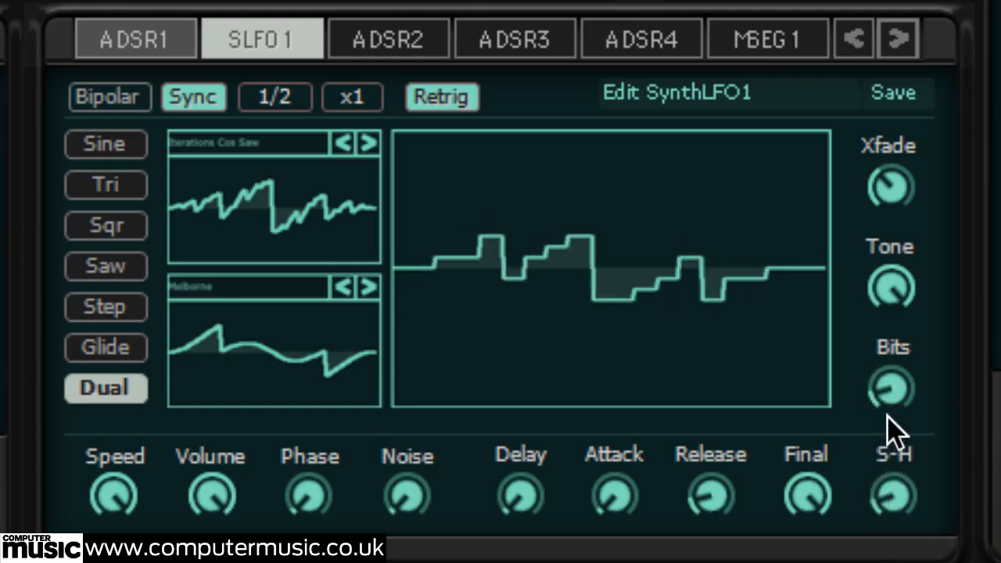
pyautogui.moveTo(884, 182); pyautogui.dragTo(925, 52)
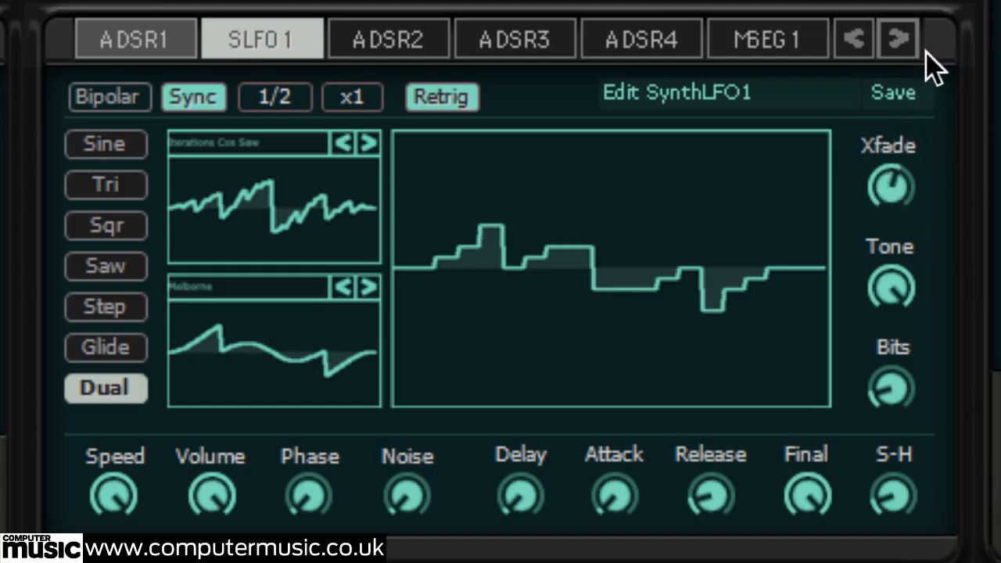
pyautogui.moveTo(889, 492); pyautogui.dragTo(883, 508)
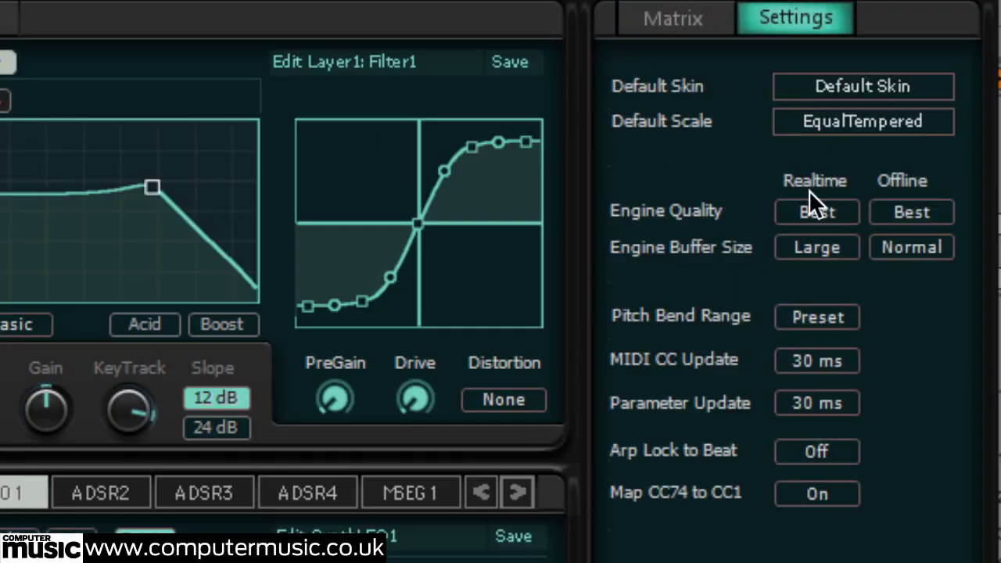
# Step: Review the Realtime and Offline Engine Quality options in the synth's settings, keeping both at Best
pyautogui.click(807, 197)
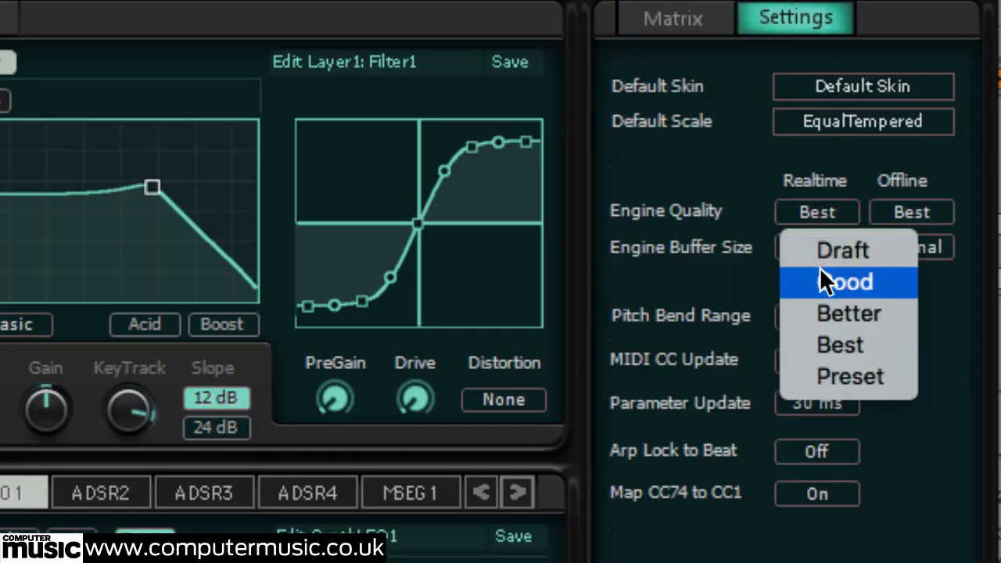
pyautogui.click(834, 361)
pyautogui.click(920, 249)
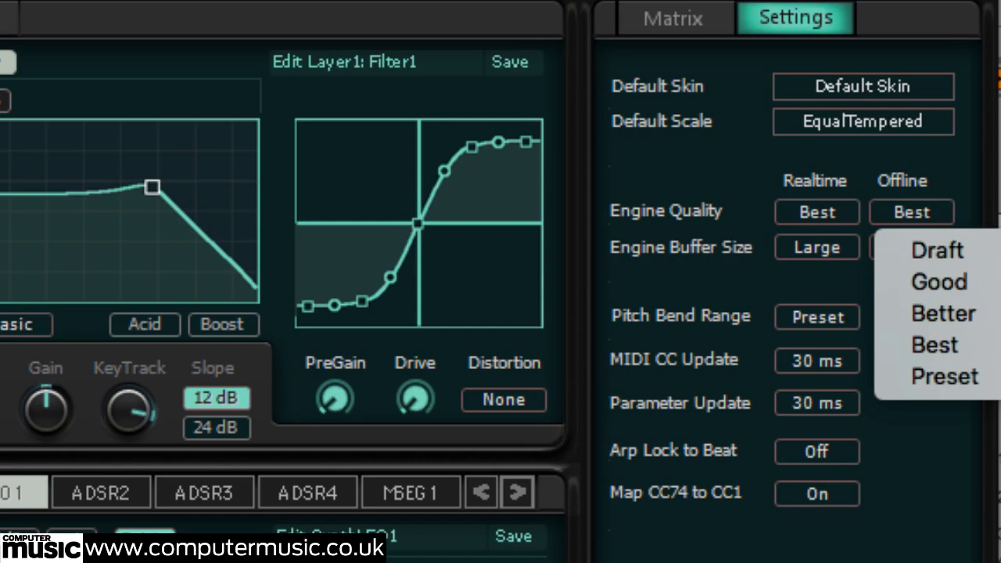
pyautogui.press('Escape')
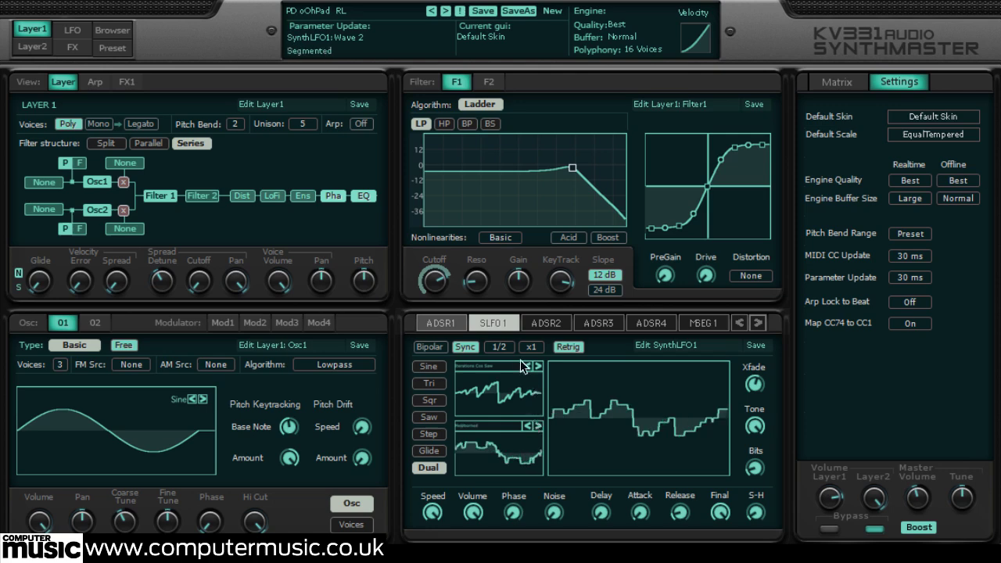
# Step: Change Synth LFO 1's first waveform to an Iterations Pulse wave, lower S-H, and sweep Xfade, ending at 27.5
pyautogui.click(535, 365)
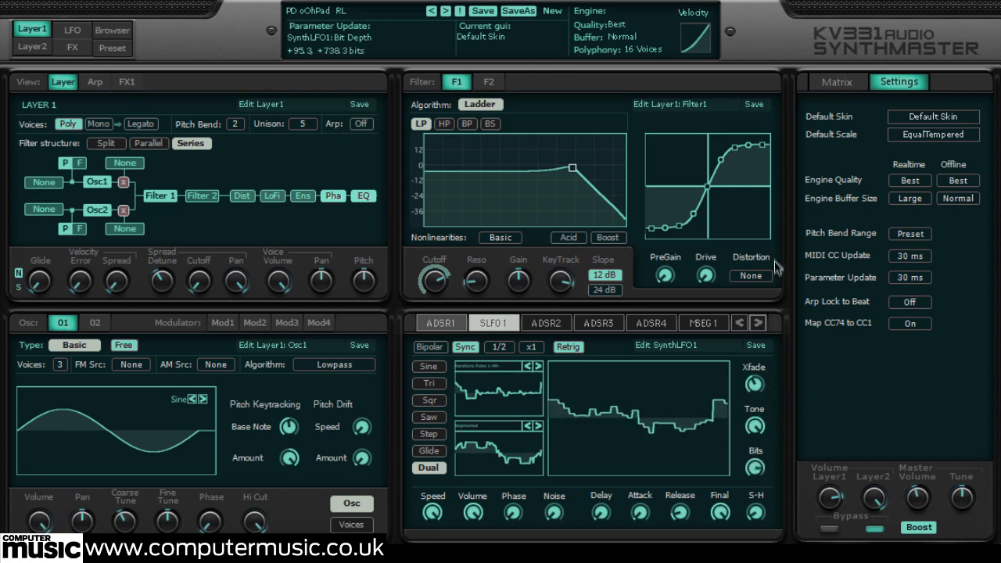
pyautogui.moveTo(755, 513); pyautogui.dragTo(757, 510)
pyautogui.click(752, 381)
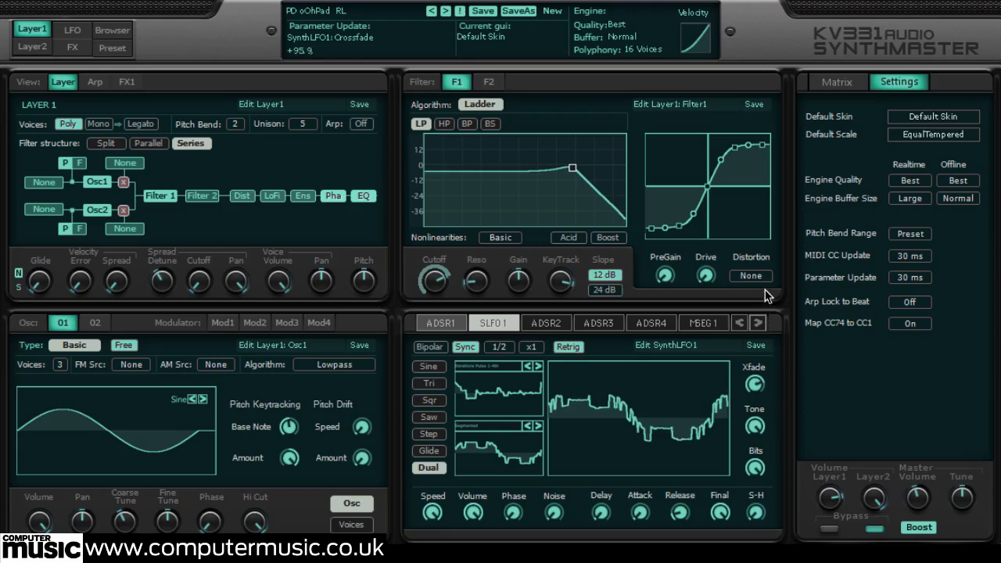
pyautogui.moveTo(766, 295); pyautogui.dragTo(763, 422)
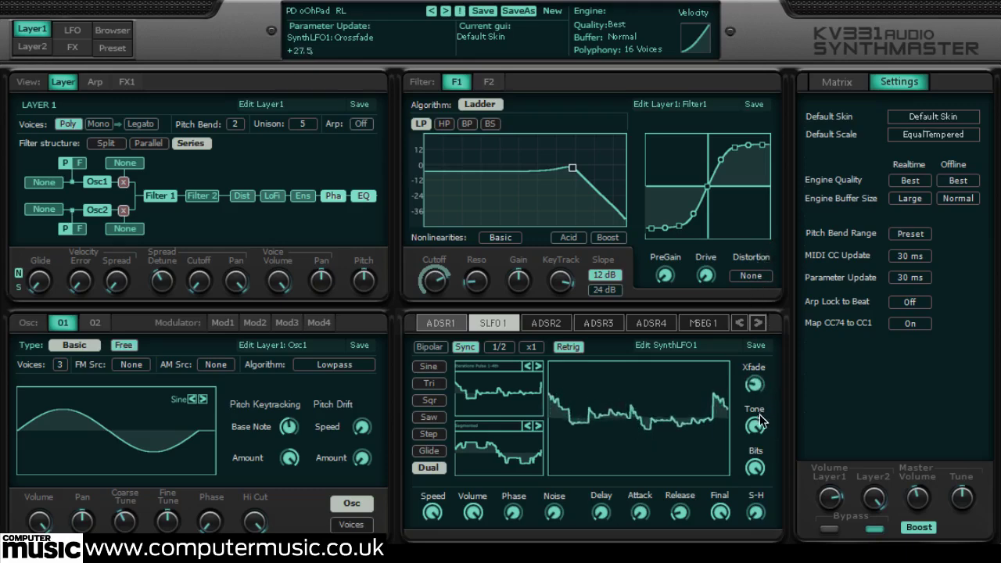